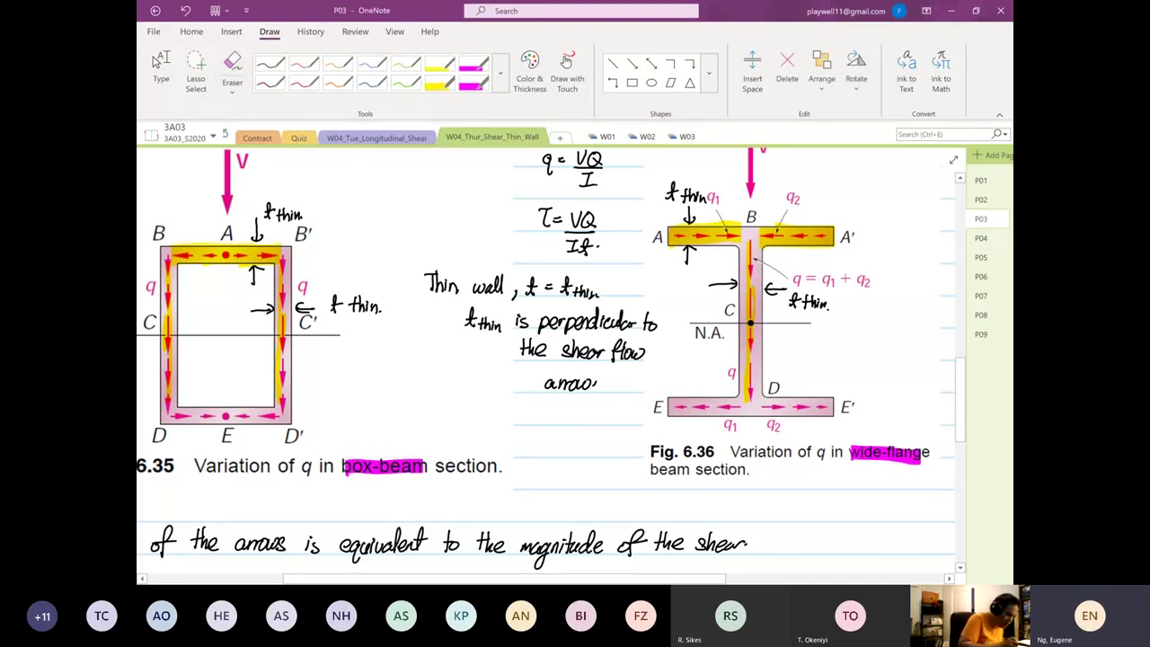
# Step: Switch to orange ink and handwrite 'Thick wall, t = t thick' under the thin-wall note
pyautogui.click(337, 62)
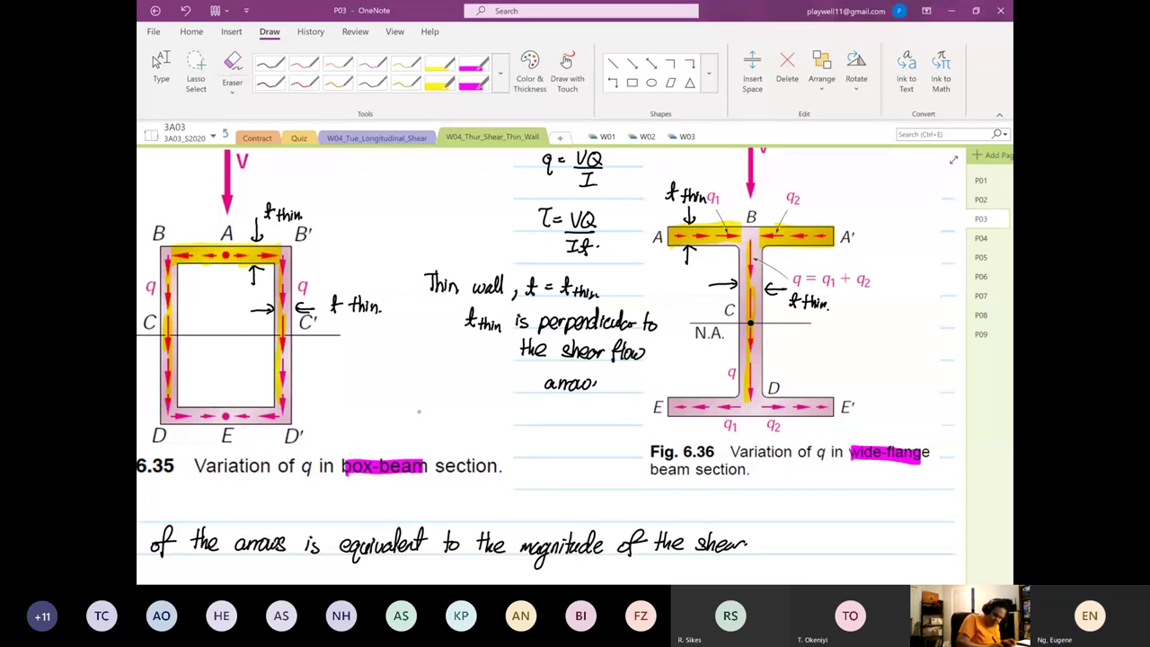
pyautogui.moveTo(421, 403)
pyautogui.mouseDown()
pyautogui.moveTo(536, 422)
pyautogui.moveTo(546, 410)
pyautogui.mouseUp()
pyautogui.moveTo(549, 415); pyautogui.dragTo(603, 428)
pyautogui.click(587, 417)
# Step: Draw orange thickness arrows on the box beam near B' and C, labelled 't thick'
pyautogui.hscroll(-3, 546, 365)
pyautogui.scroll(1, 546, 366)
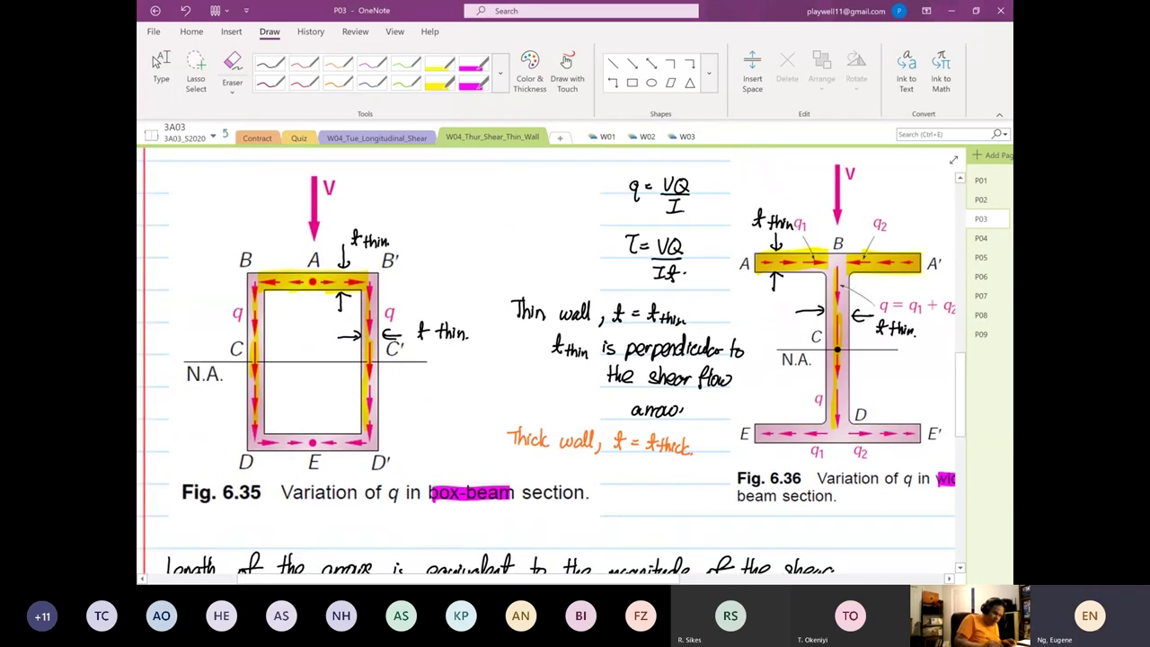
pyautogui.moveTo(262, 284)
pyautogui.mouseDown()
pyautogui.moveTo(291, 283)
pyautogui.moveTo(284, 291)
pyautogui.mouseUp()
pyautogui.moveTo(458, 283)
pyautogui.mouseDown()
pyautogui.moveTo(431, 283)
pyautogui.moveTo(512, 293)
pyautogui.mouseUp()
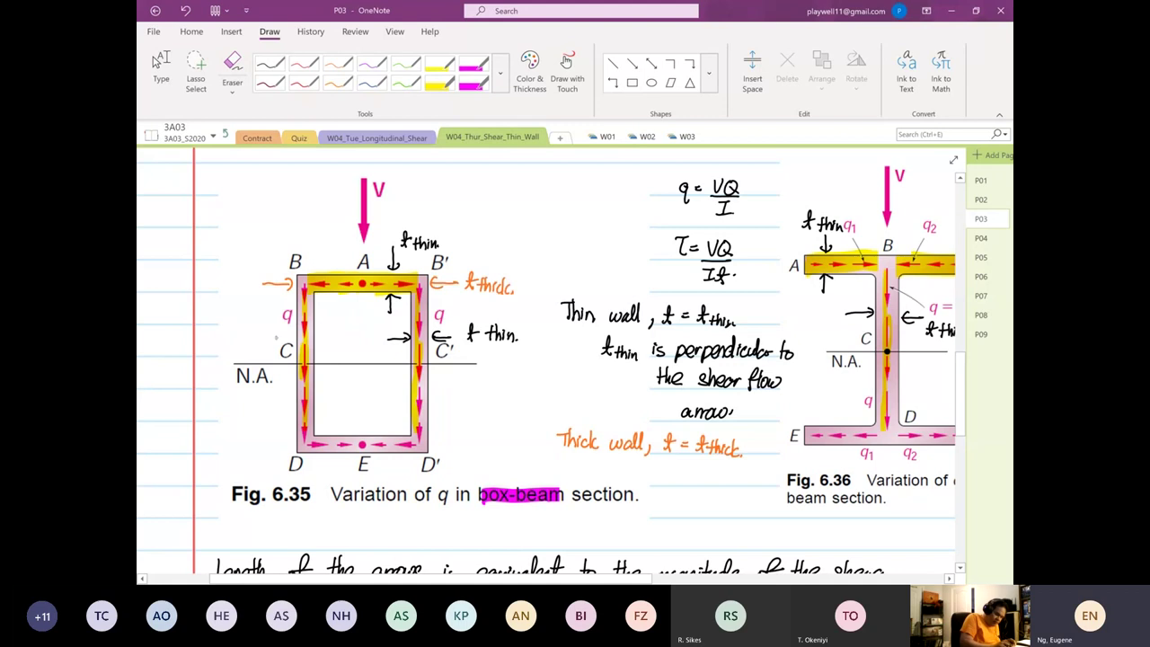
pyautogui.moveTo(273, 333); pyautogui.dragTo(333, 340)
pyautogui.moveTo(318, 334); pyautogui.dragTo(330, 334)
pyautogui.moveTo(219, 324)
pyautogui.mouseDown()
pyautogui.moveTo(218, 342)
pyautogui.moveTo(246, 334)
pyautogui.mouseUp()
pyautogui.moveTo(244, 322); pyautogui.dragTo(259, 340)
pyautogui.moveTo(266, 324); pyautogui.dragTo(269, 341)
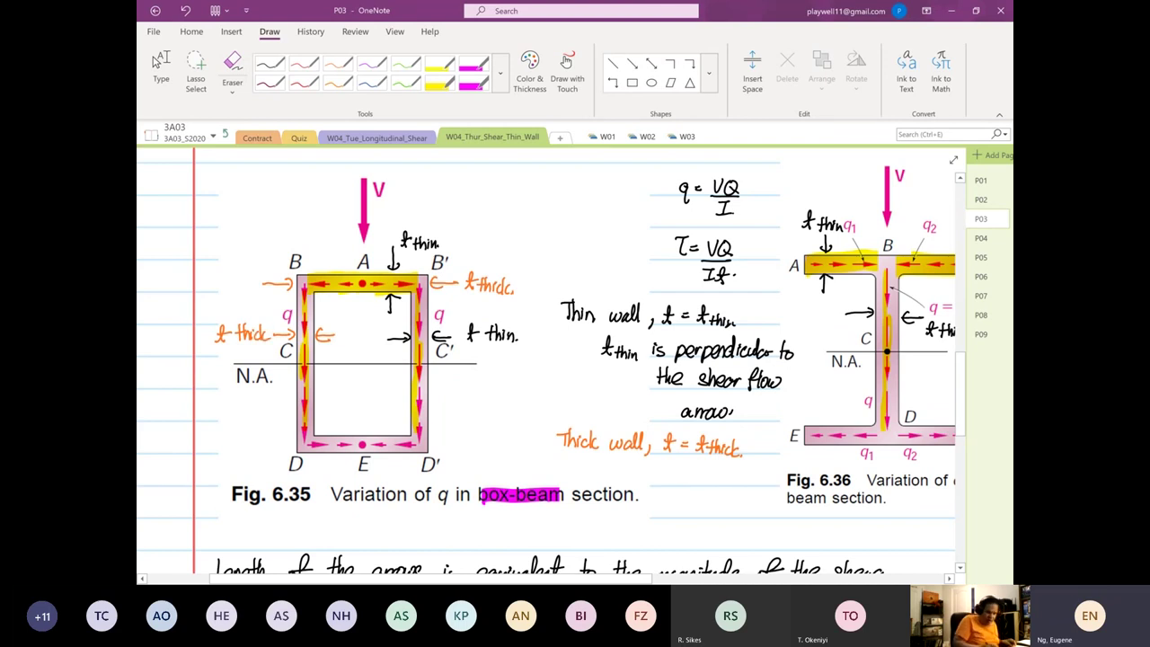
# Step: Draw orange 't thick' arrows and labels on the wide-flange figure's flange at A, A' and web
pyautogui.hscroll(5, 546, 360)
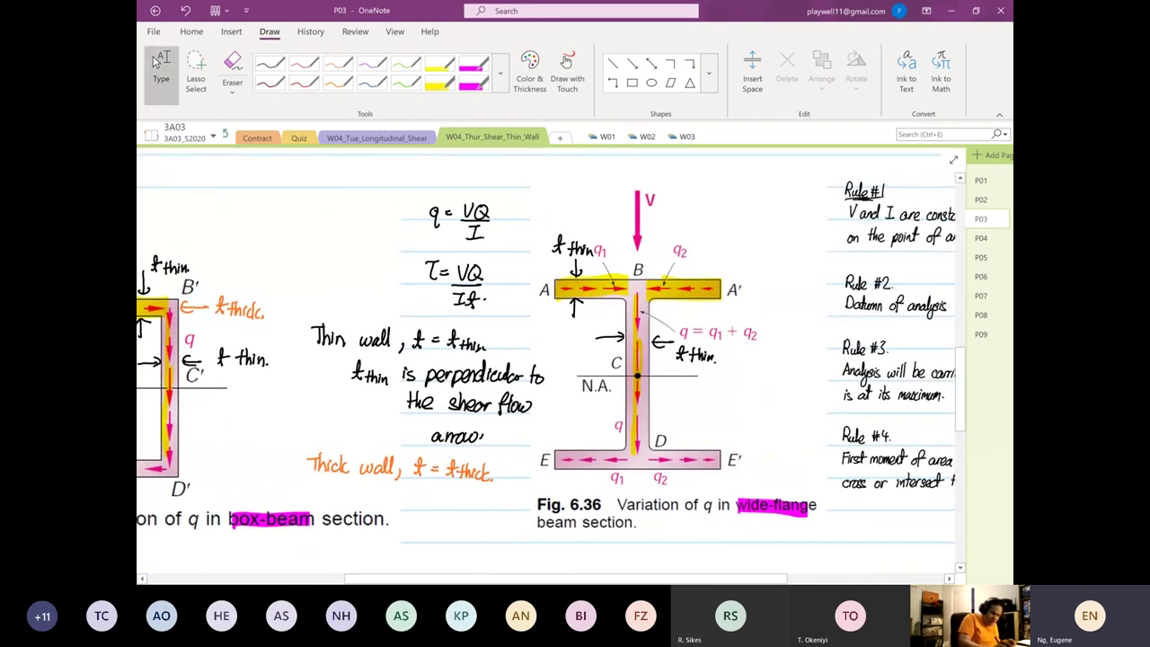
pyautogui.moveTo(524, 281); pyautogui.dragTo(544, 286)
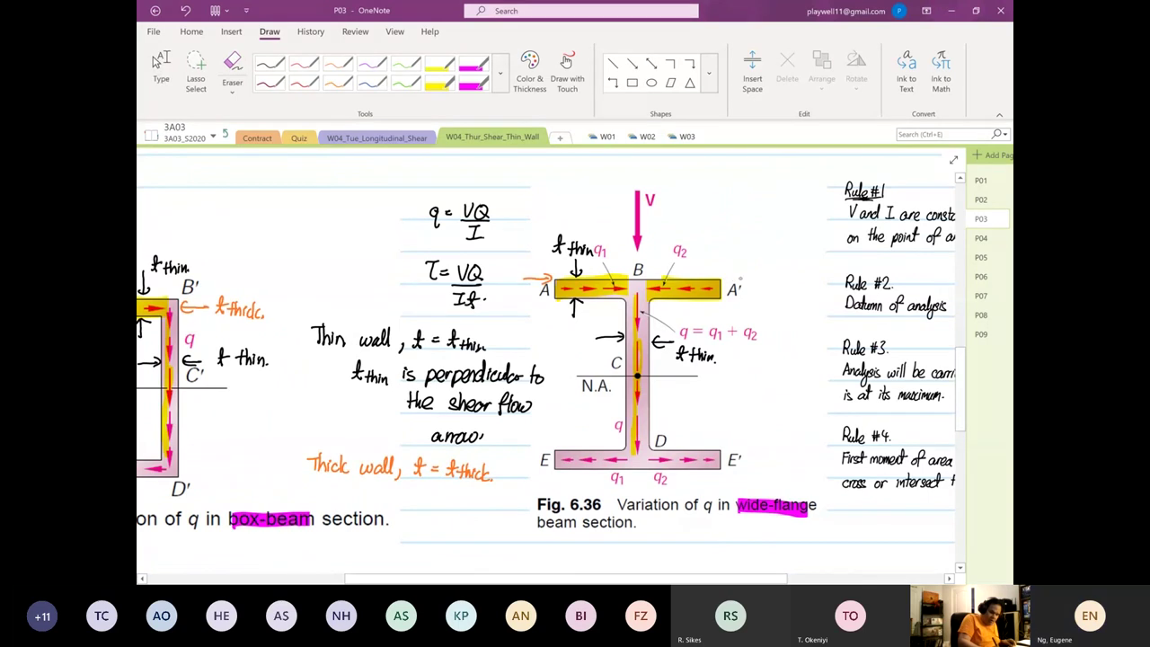
pyautogui.moveTo(726, 279); pyautogui.dragTo(759, 277)
pyautogui.moveTo(756, 265); pyautogui.dragTo(813, 279)
pyautogui.moveTo(615, 401); pyautogui.dragTo(621, 406)
pyautogui.moveTo(621, 406)
pyautogui.mouseDown()
pyautogui.moveTo(614, 413)
pyautogui.moveTo(650, 407)
pyautogui.mouseUp()
pyautogui.moveTo(660, 400)
pyautogui.mouseDown()
pyautogui.moveTo(659, 413)
pyautogui.moveTo(691, 415)
pyautogui.mouseUp()
pyautogui.moveTo(682, 406); pyautogui.dragTo(735, 417)
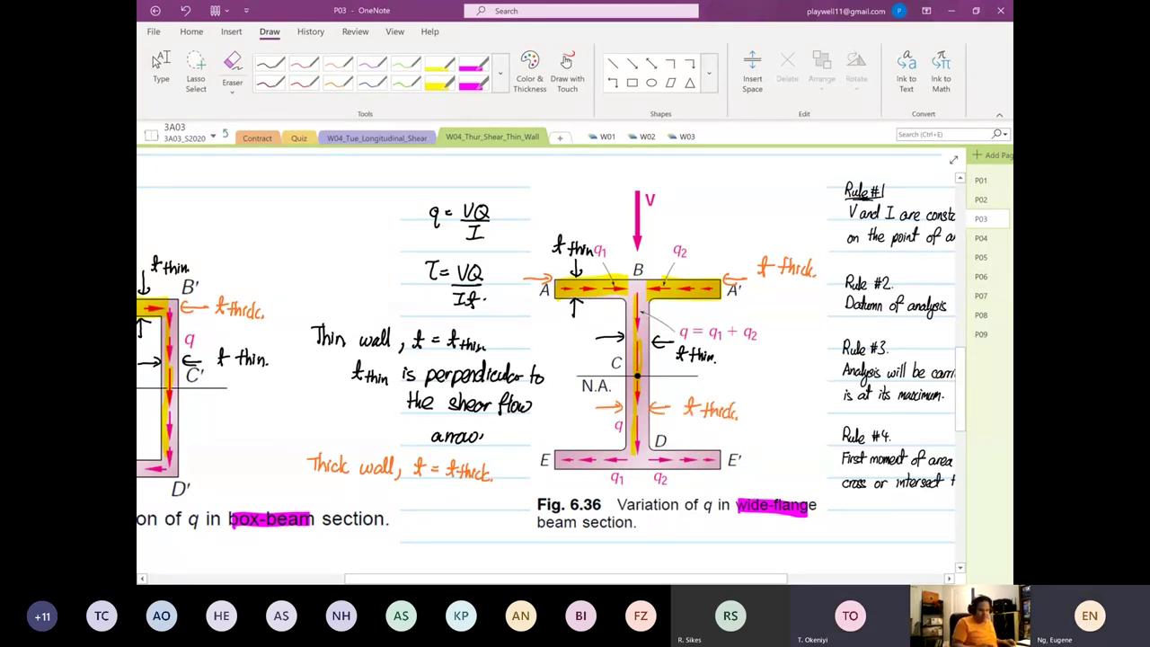
pyautogui.scroll(-1, 548, 359)
pyautogui.hscroll(-2, 548, 359)
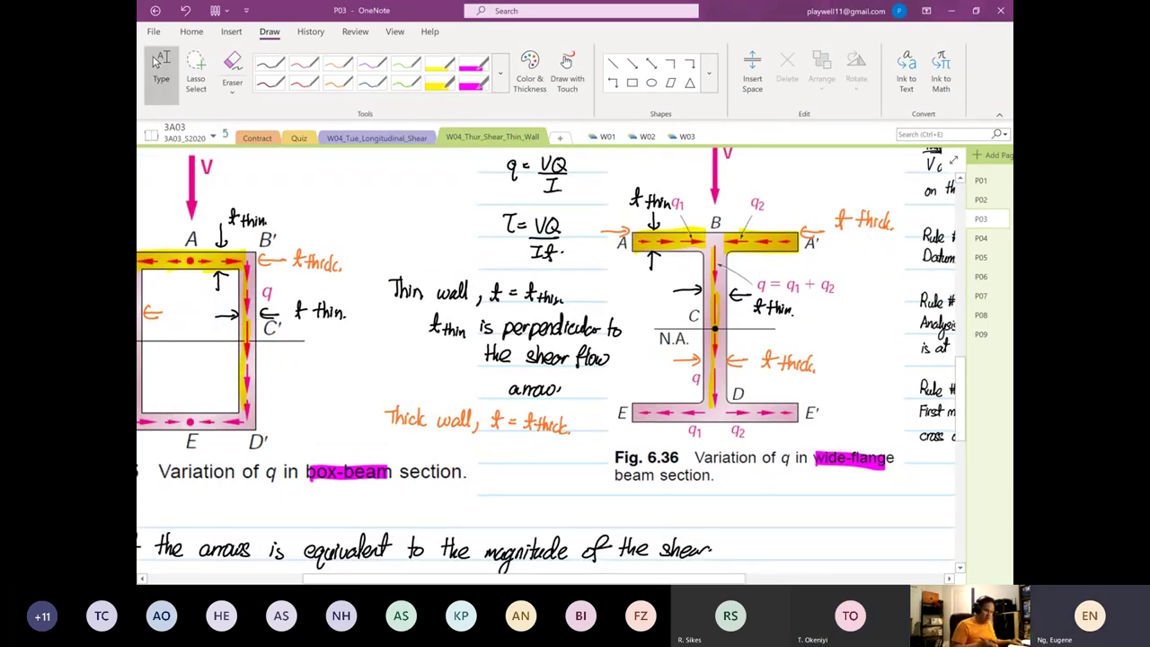
# Step: Remove the stray black strokes drawn near corner B' with Ctrl+Z
pyautogui.hscroll(-1, 548, 359)
pyautogui.hscroll(-2, 548, 359)
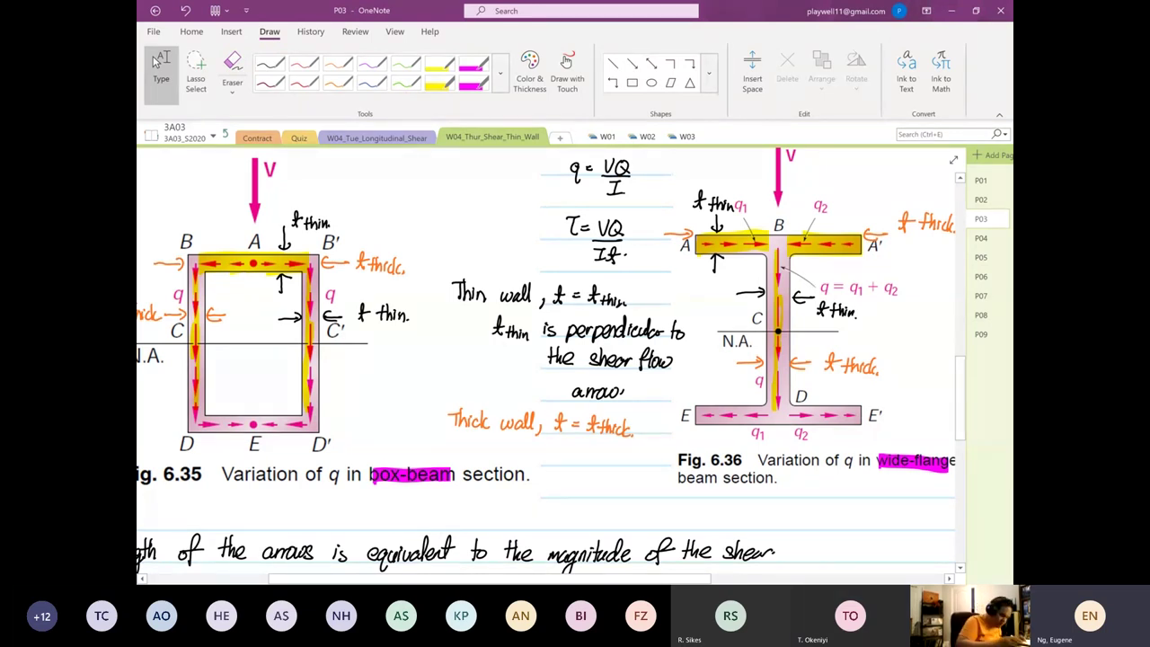
pyautogui.scroll(2, 546, 359)
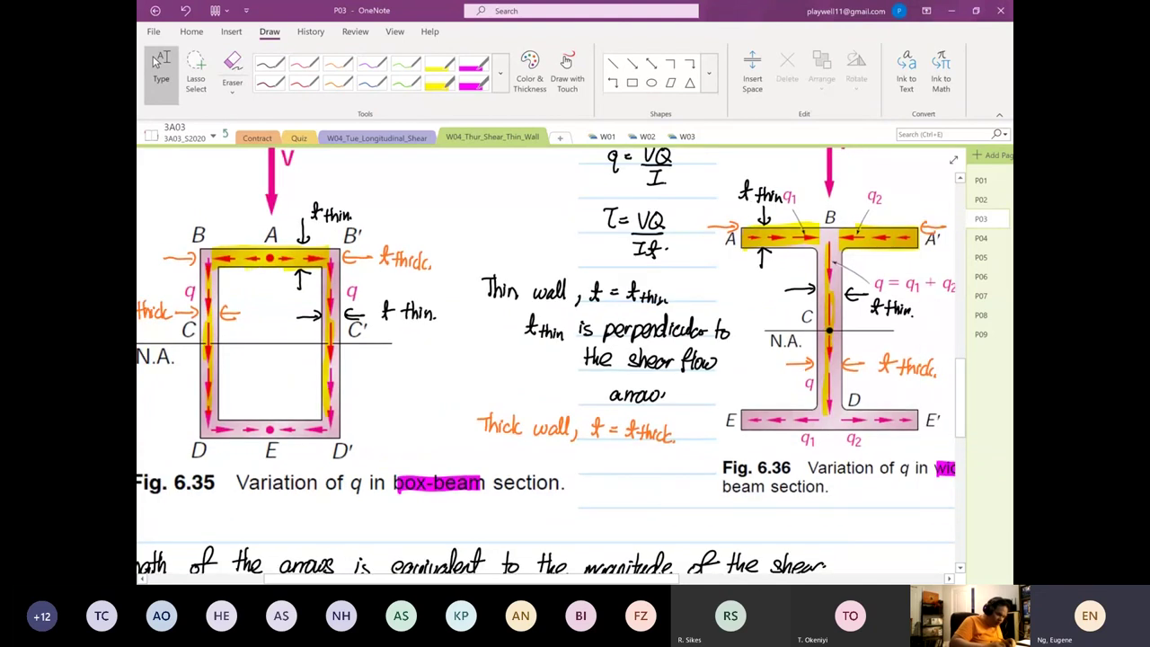
pyautogui.scroll(3, 546, 360)
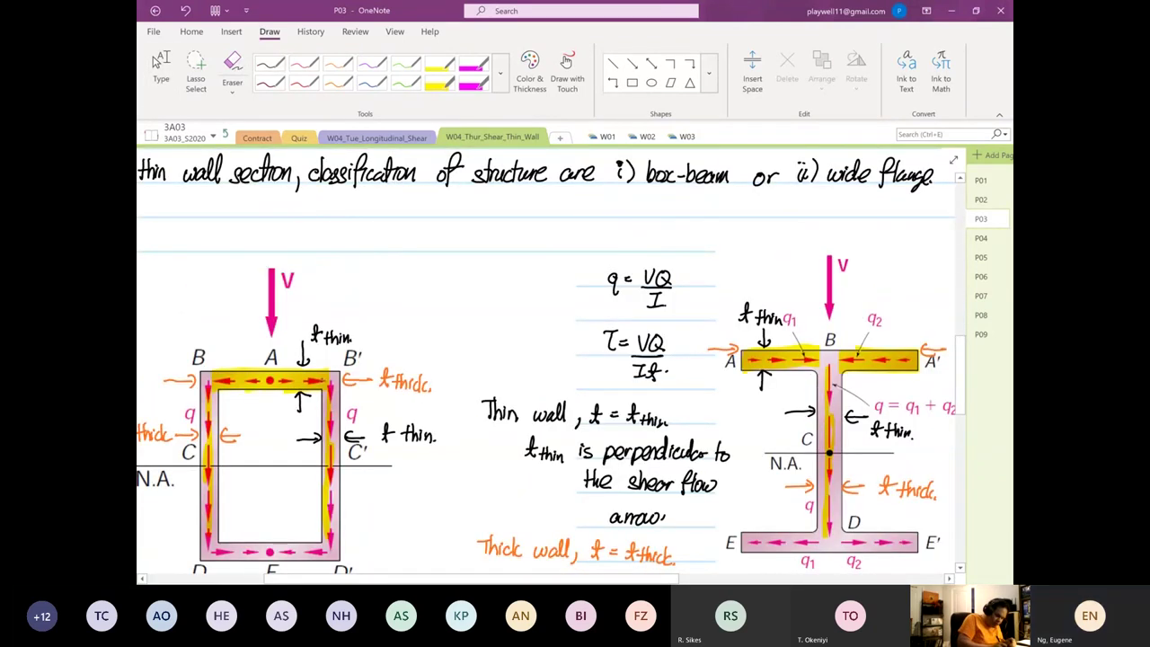
pyautogui.moveTo(329, 354)
pyautogui.mouseDown()
pyautogui.moveTo(321, 377)
pyautogui.moveTo(327, 346)
pyautogui.mouseUp()
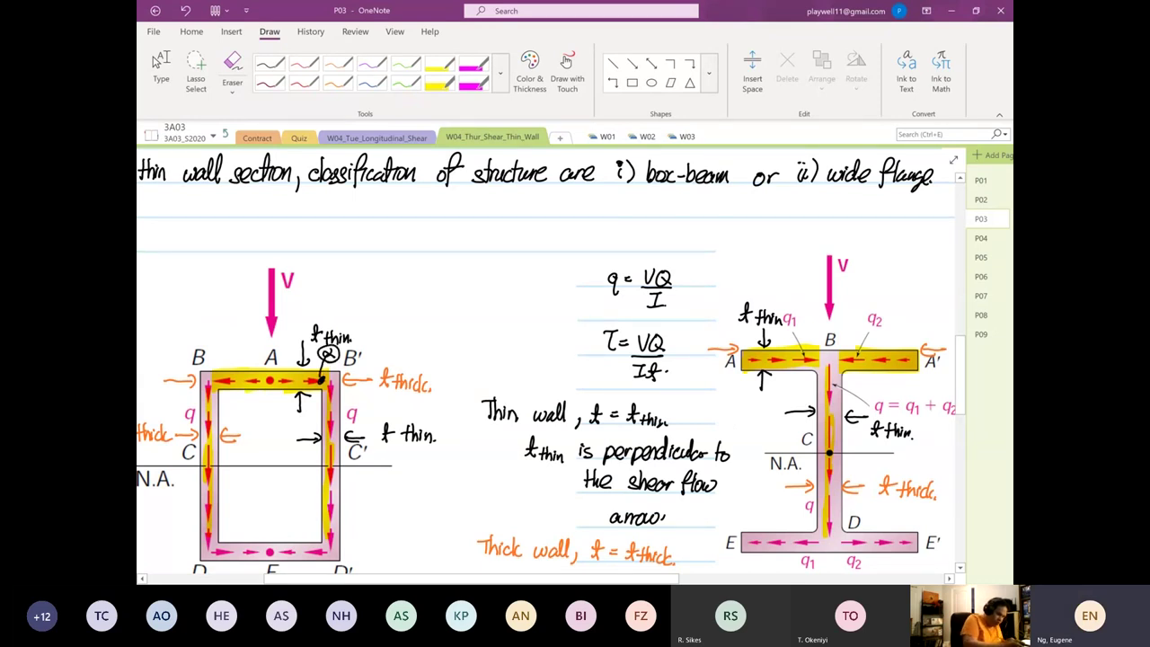
pyautogui.hotkey('ctrl', 'z')
pyautogui.hotkey('ctrl', 'z')
pyautogui.hotkey('ctrl', 'z')
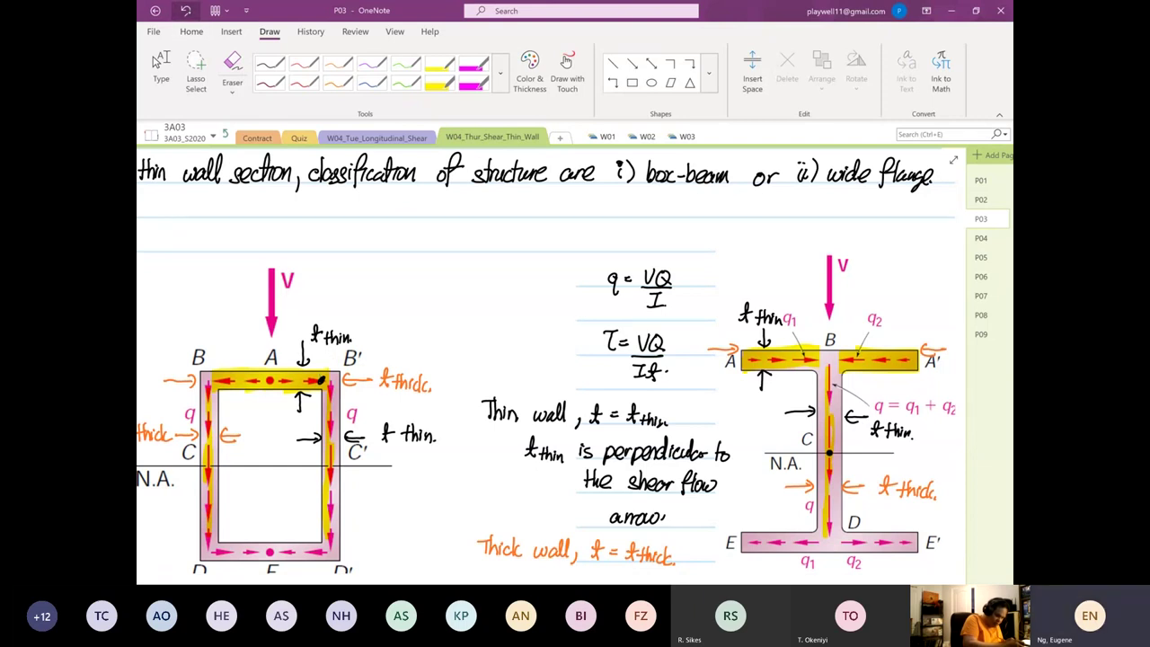
pyautogui.hotkey('ctrl', 'z')
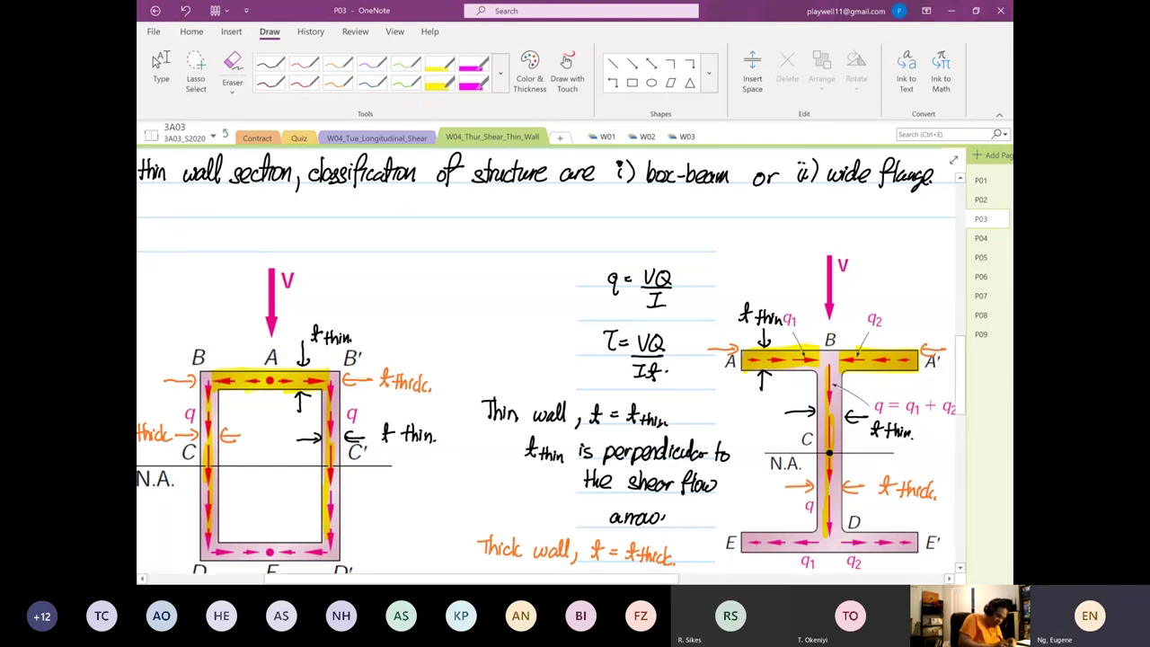
# Step: Draw a leader down to corner B marked with a circled α
pyautogui.moveTo(211, 330); pyautogui.dragTo(218, 379)
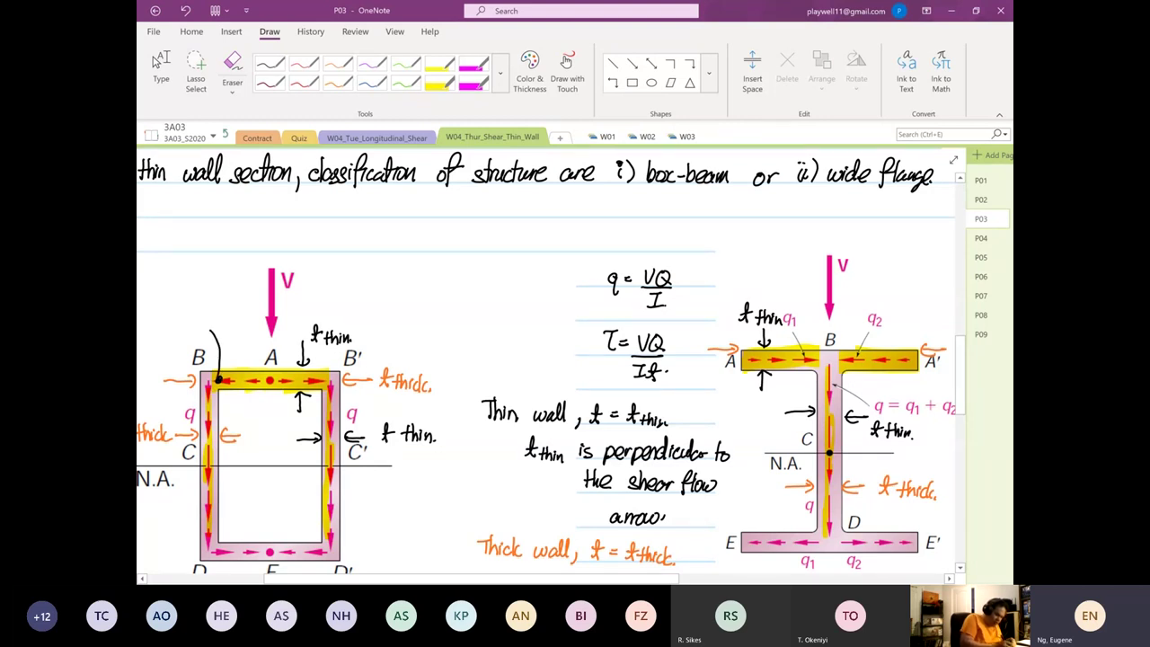
pyautogui.moveTo(206, 309); pyautogui.dragTo(203, 301)
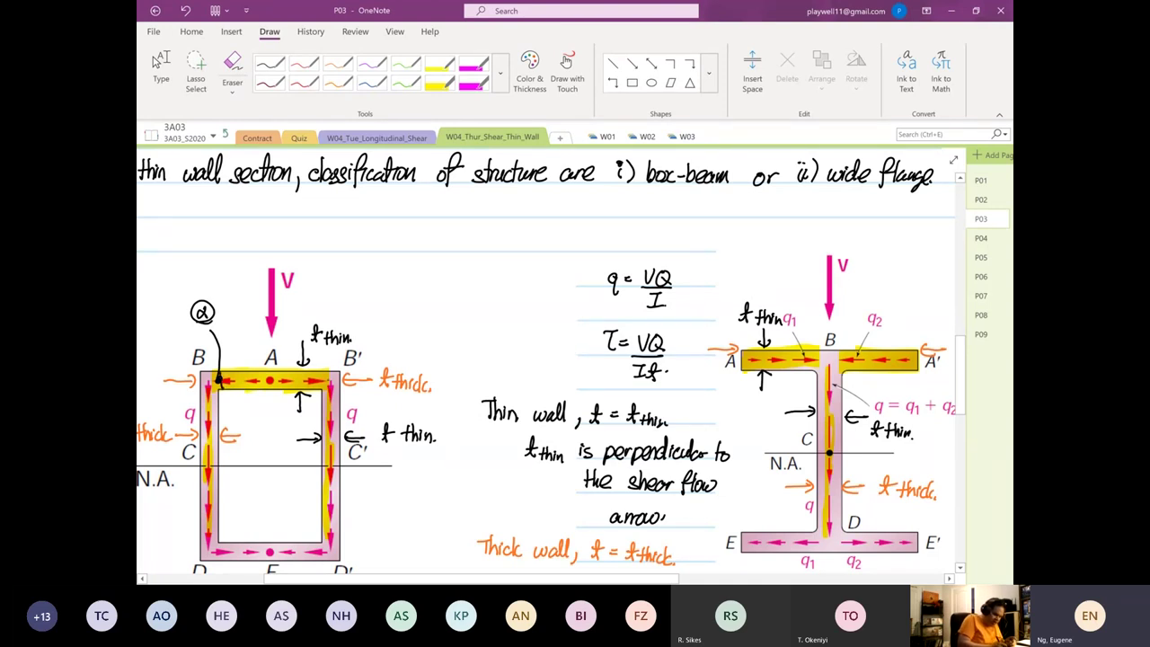
pyautogui.moveTo(225, 374)
pyautogui.mouseDown()
pyautogui.moveTo(230, 388)
pyautogui.moveTo(245, 374)
pyautogui.mouseUp()
# Step: Hatch the box beam's top flange with diagonal strokes from B toward A
pyautogui.moveTo(249, 389); pyautogui.dragTo(259, 374)
pyautogui.moveTo(265, 389); pyautogui.dragTo(289, 374)
pyautogui.moveTo(293, 388); pyautogui.dragTo(303, 370)
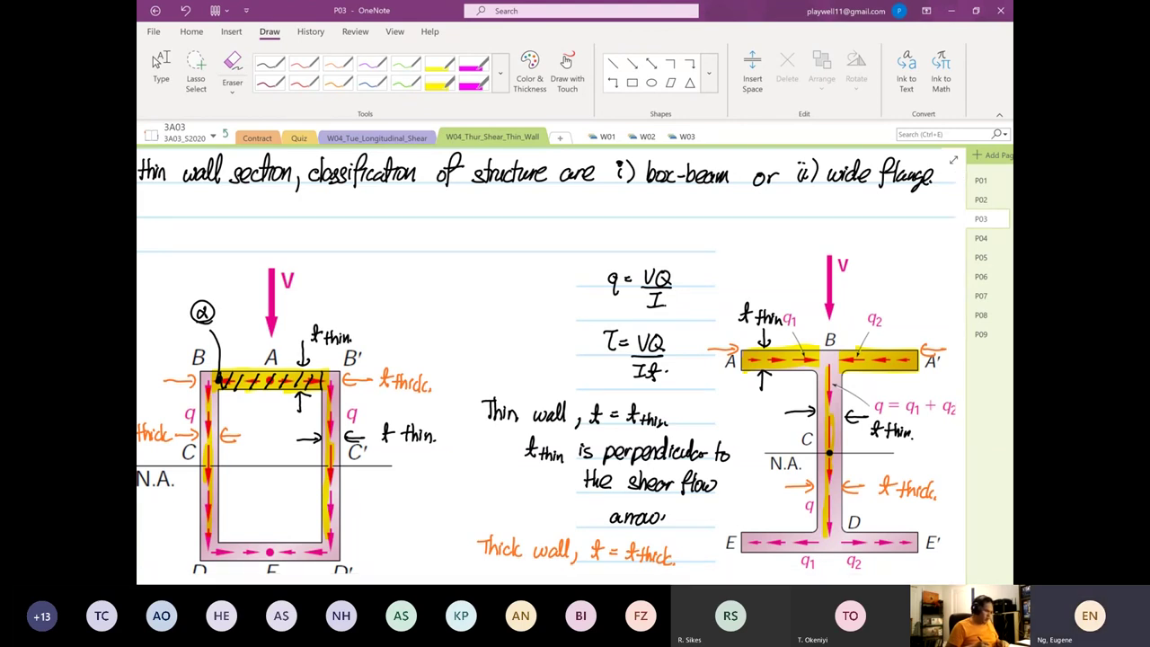
# Step: Mark α near q2 on the wide-flange and hatch the top flange out to A'
pyautogui.hscroll(4, 551, 367)
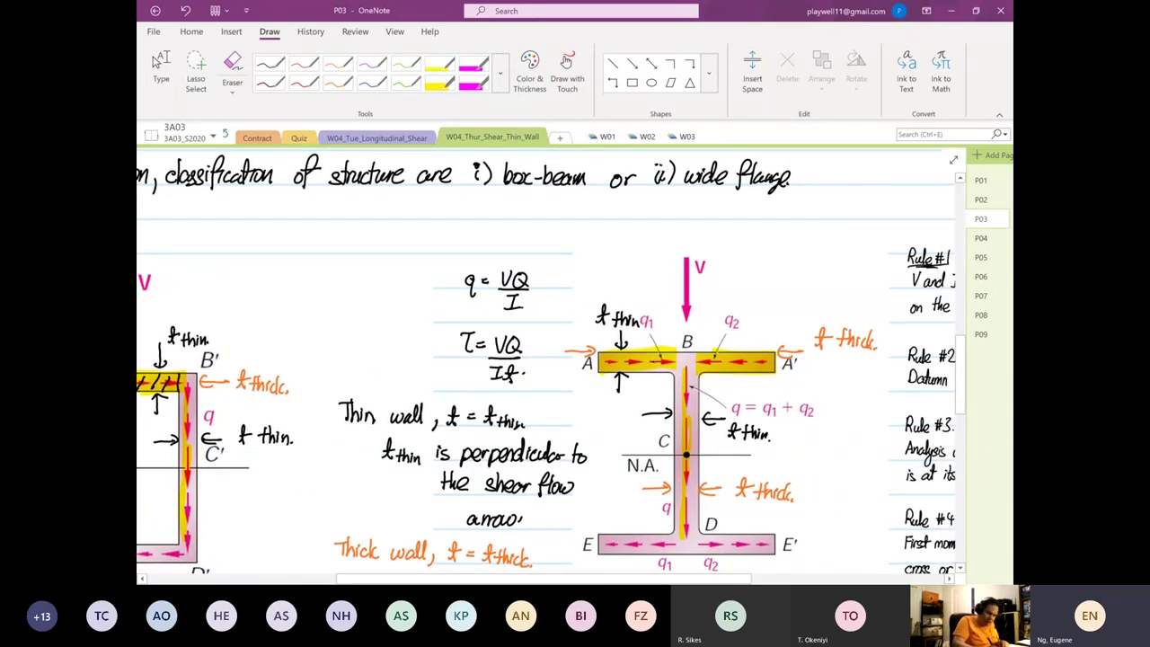
pyautogui.moveTo(713, 359); pyautogui.dragTo(755, 321)
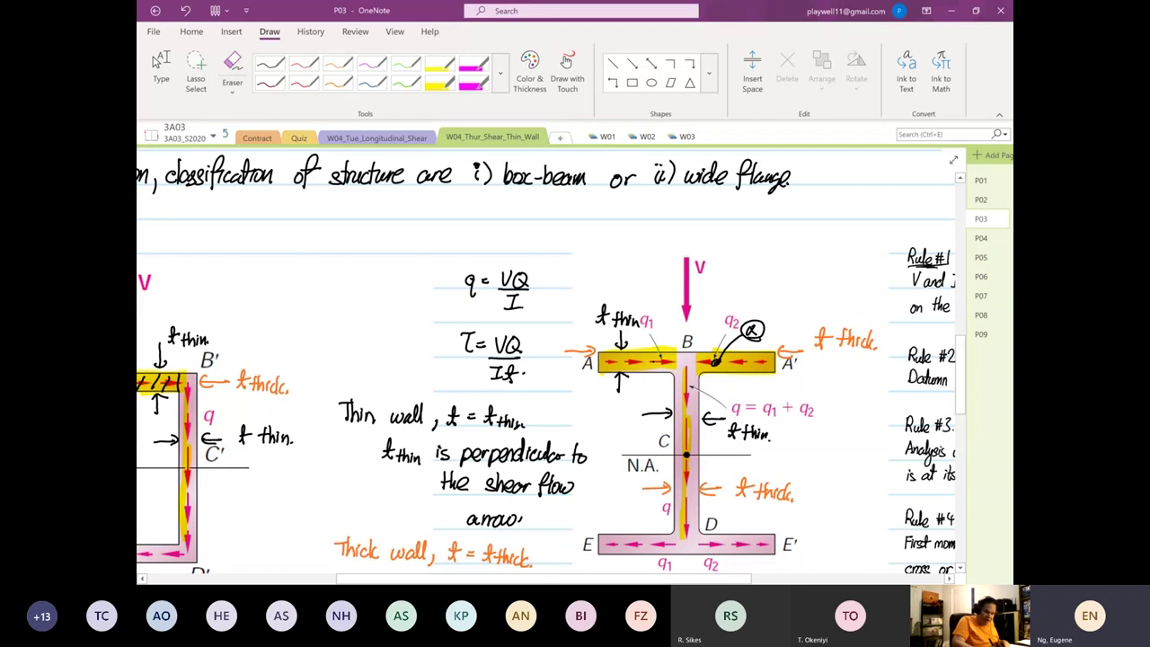
pyautogui.moveTo(719, 354)
pyautogui.mouseDown()
pyautogui.moveTo(711, 377)
pyautogui.moveTo(722, 378)
pyautogui.mouseUp()
pyautogui.moveTo(750, 354)
pyautogui.mouseDown()
pyautogui.moveTo(734, 377)
pyautogui.moveTo(747, 377)
pyautogui.mouseUp()
pyautogui.moveTo(774, 359); pyautogui.dragTo(762, 378)
# Step: Circle the α label near q2 again for emphasis
pyautogui.click(160, 63)
pyautogui.hscroll(-2, 544, 360)
pyautogui.scroll(-1, 544, 360)
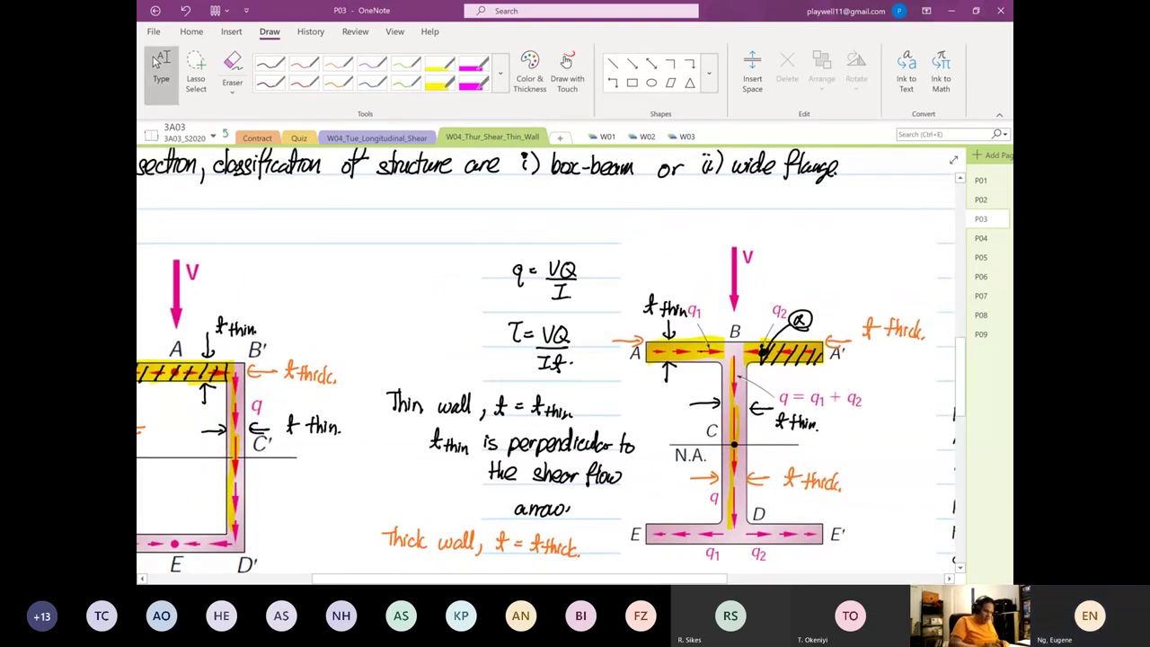
pyautogui.scroll(-1, 545, 360)
pyautogui.scroll(1, 545, 359)
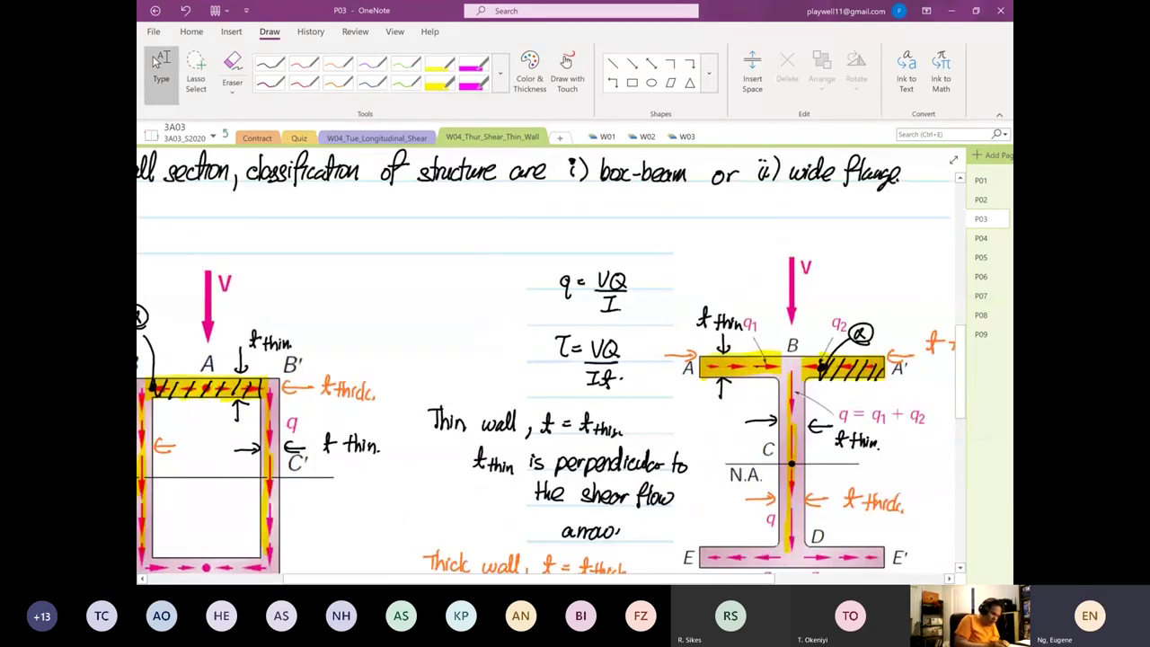
pyautogui.hscroll(-2, 544, 359)
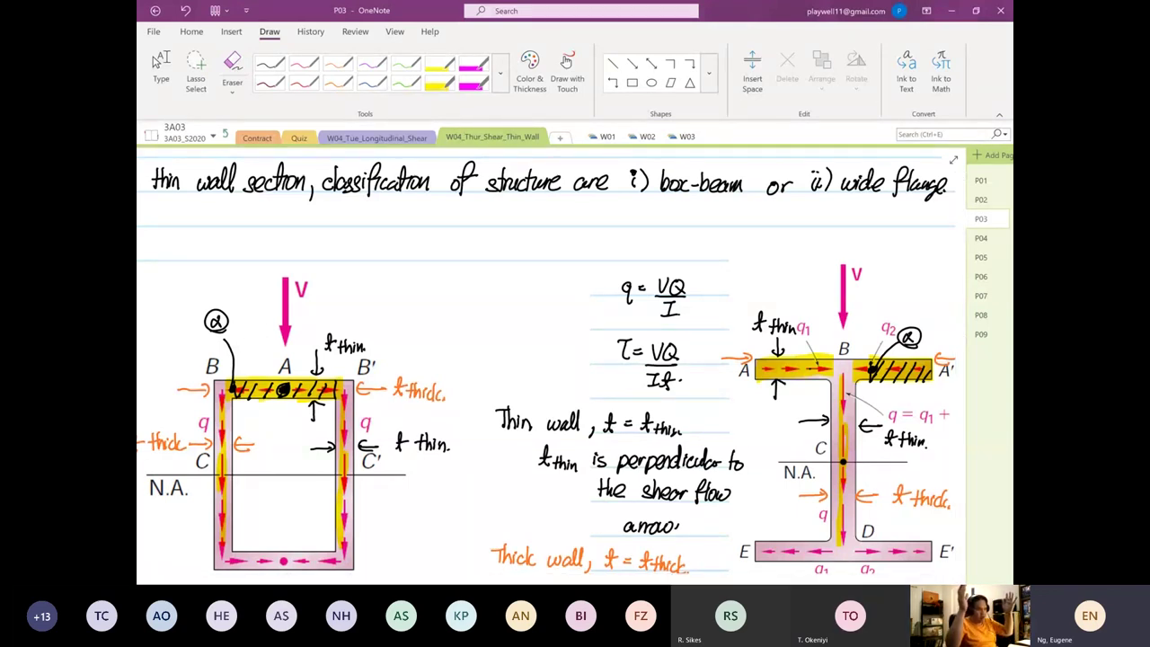
pyautogui.hscroll(4, 539, 368)
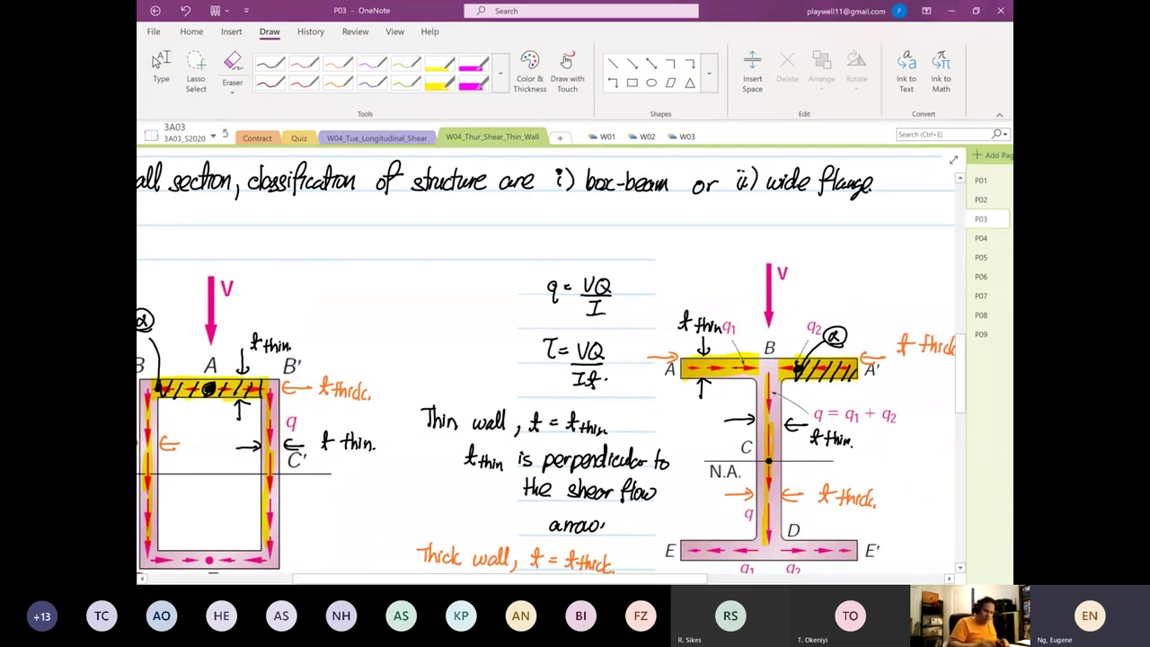
pyautogui.moveTo(742, 320); pyautogui.dragTo(732, 346)
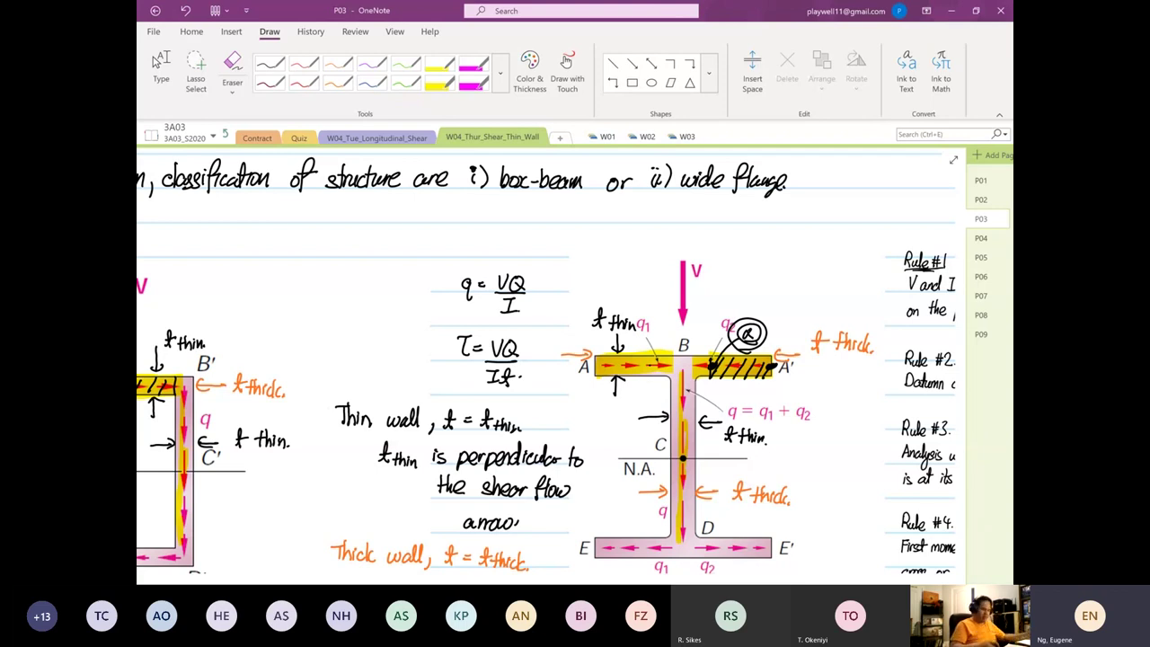
# Step: Ink circles around the 't thin' and 't thick' labels near B', then return to typing mode
pyautogui.scroll(-2, 155, 60)
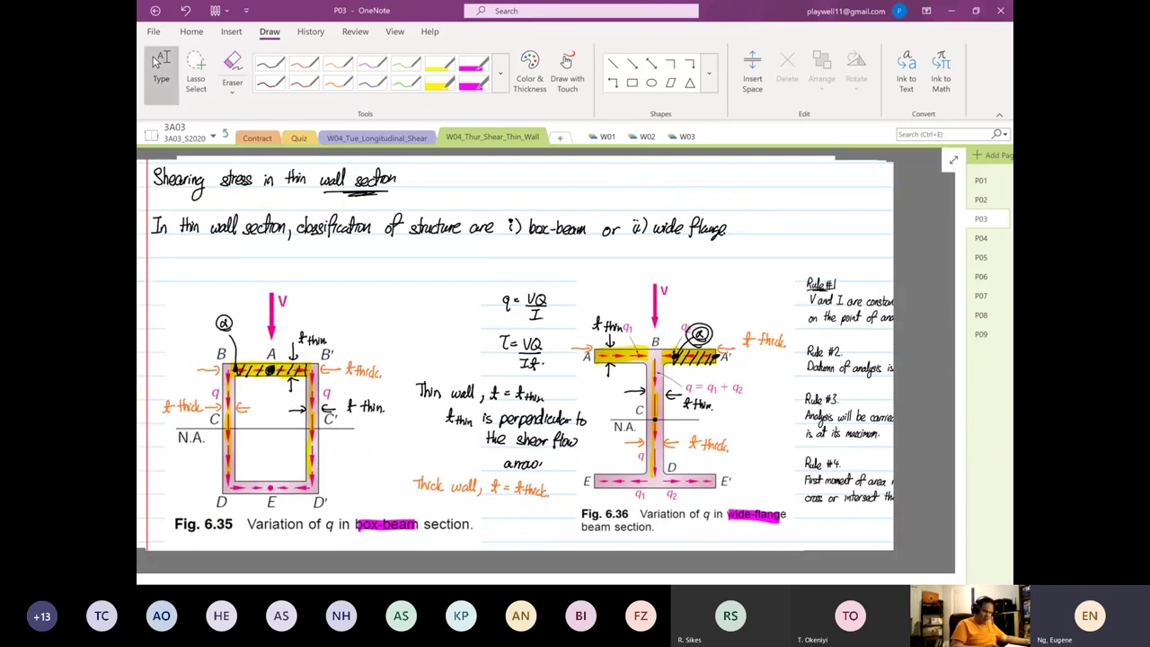
pyautogui.scroll(-2, 155, 60)
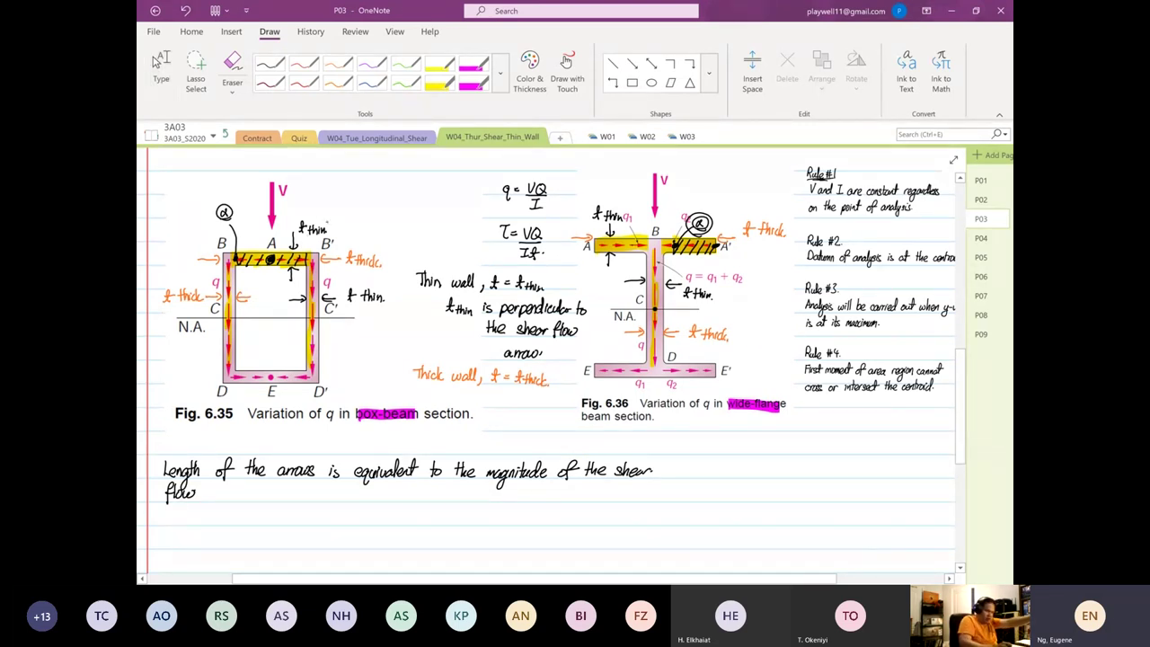
pyautogui.moveTo(313, 218); pyautogui.dragTo(316, 220)
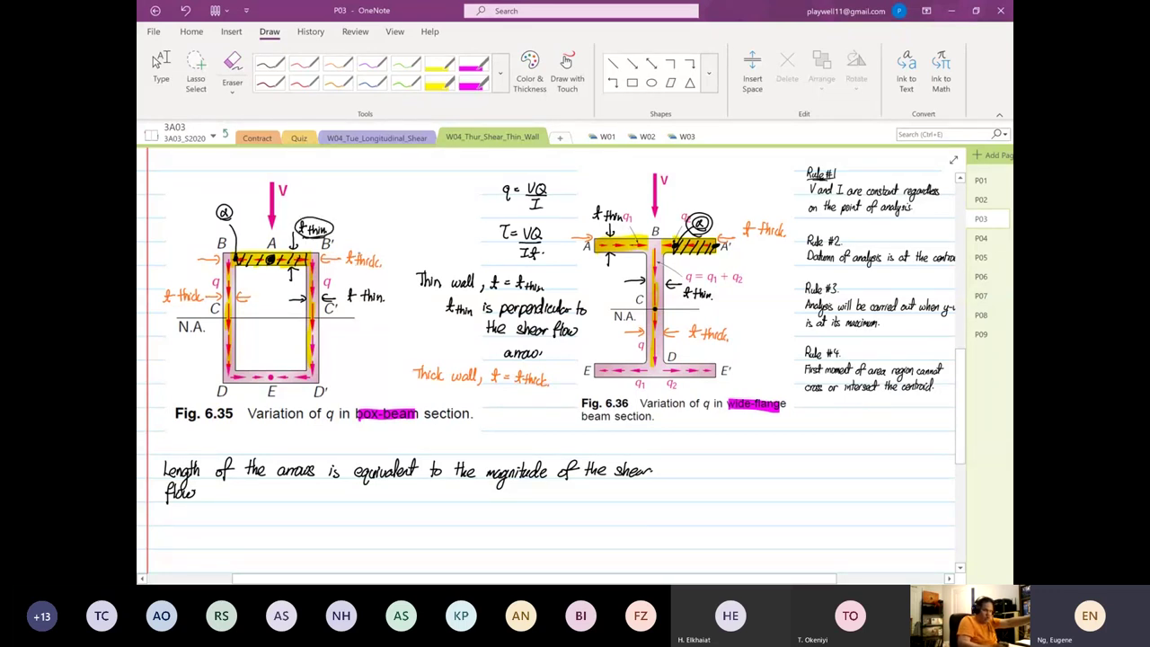
pyautogui.moveTo(367, 248); pyautogui.dragTo(368, 248)
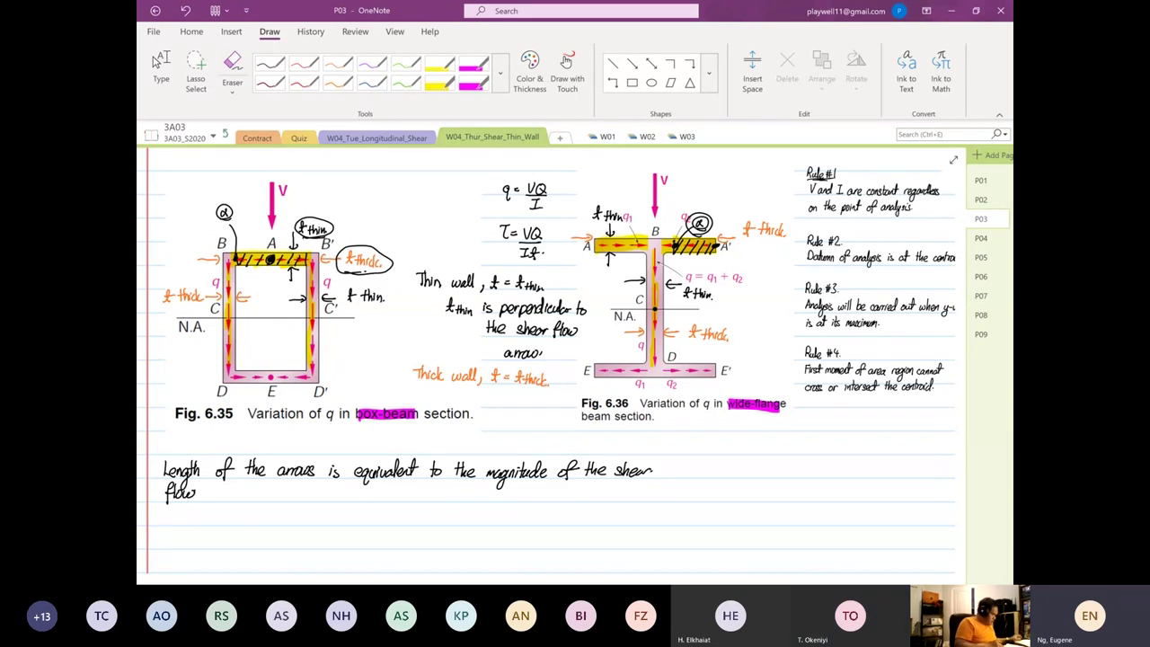
pyautogui.scroll(-3, 548, 359)
pyautogui.scroll(-2, 547, 359)
pyautogui.click(161, 67)
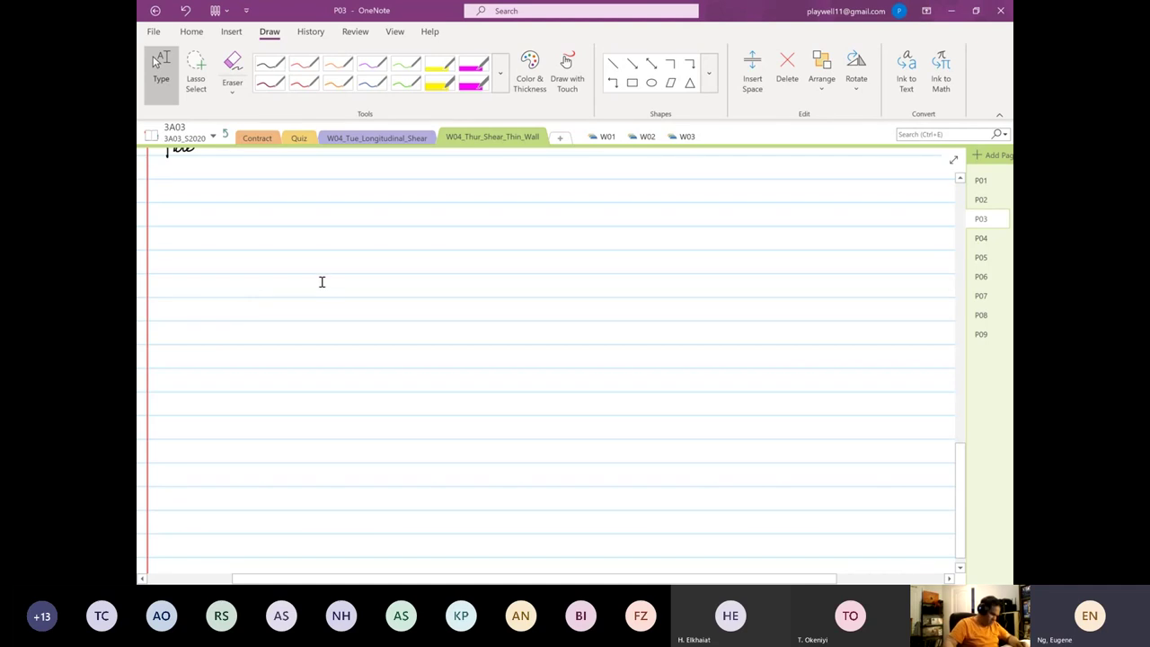
# Step: Handwrite an underlined 'Example 4' heading below the notes, then browse pages P06 and P07
pyautogui.scroll(1, 326, 280)
pyautogui.scroll(1, 546, 359)
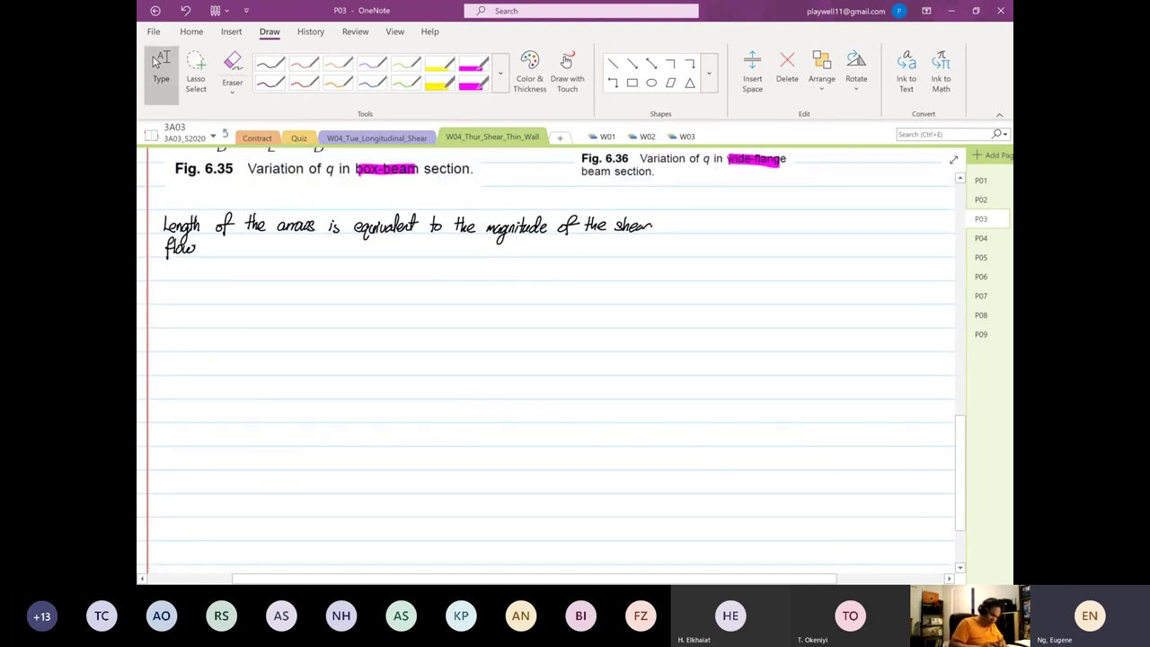
pyautogui.scroll(-2, 546, 359)
pyautogui.scroll(1, 546, 359)
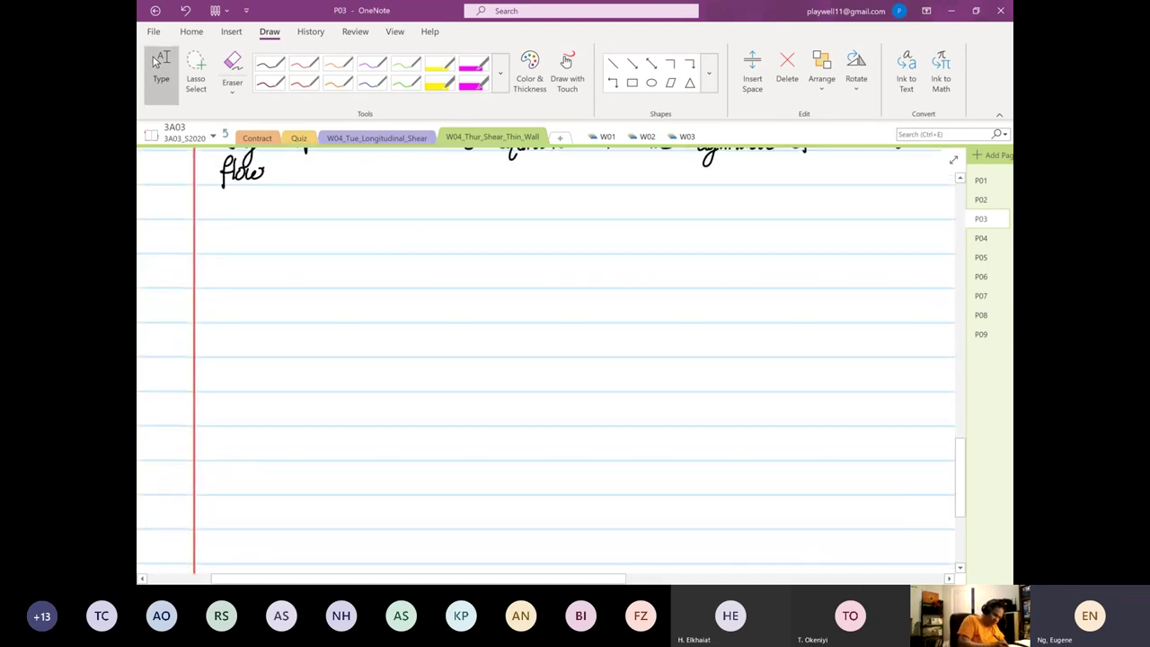
pyautogui.moveTo(218, 232)
pyautogui.mouseDown()
pyautogui.moveTo(224, 253)
pyautogui.moveTo(309, 251)
pyautogui.mouseUp()
pyautogui.moveTo(209, 258); pyautogui.dragTo(287, 256)
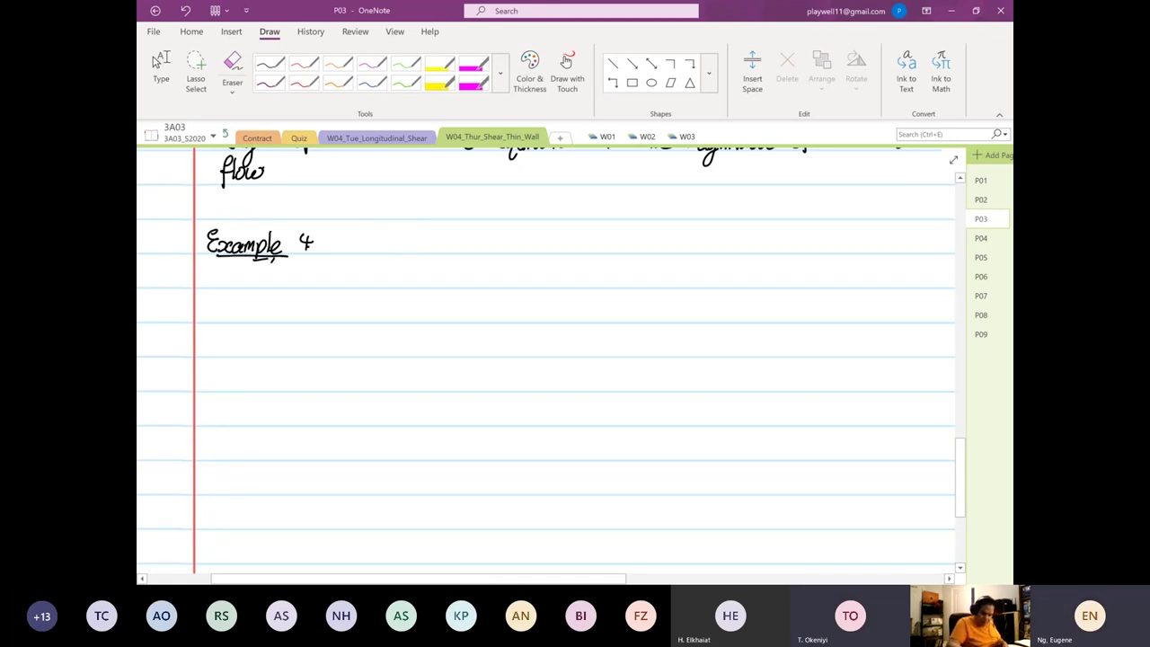
pyautogui.click(981, 276)
pyautogui.click(981, 296)
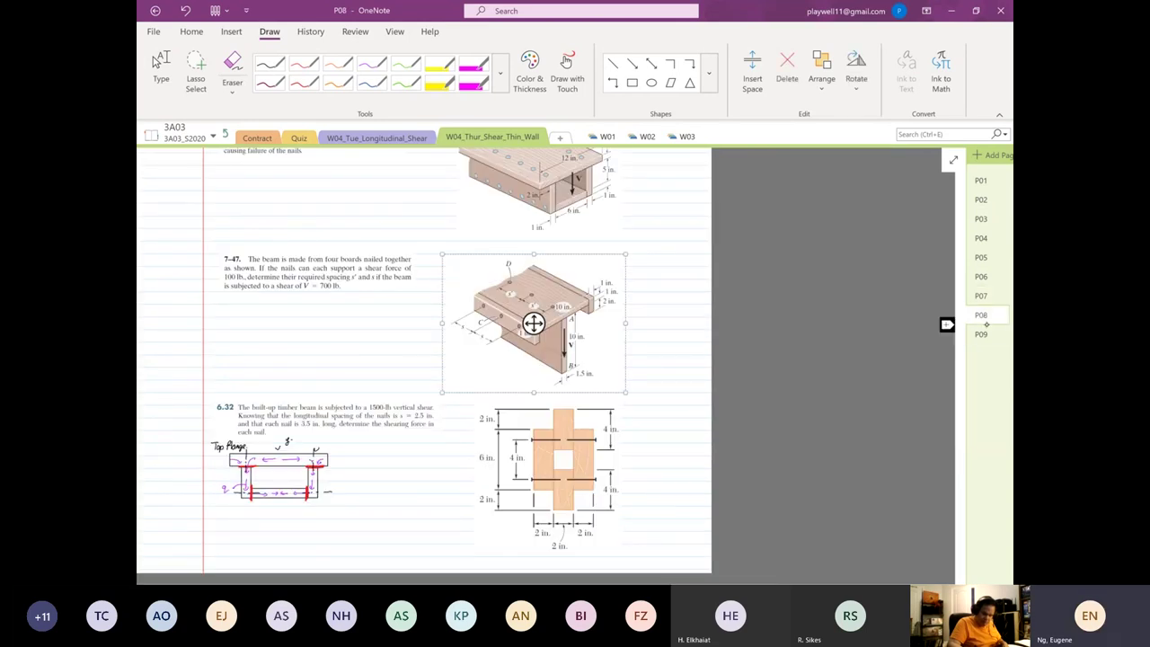
# Step: Copy the problem 6.35 statement picture from page P09
pyautogui.click(980, 333)
pyautogui.scroll(-1, 292, 175)
pyautogui.click(161, 67)
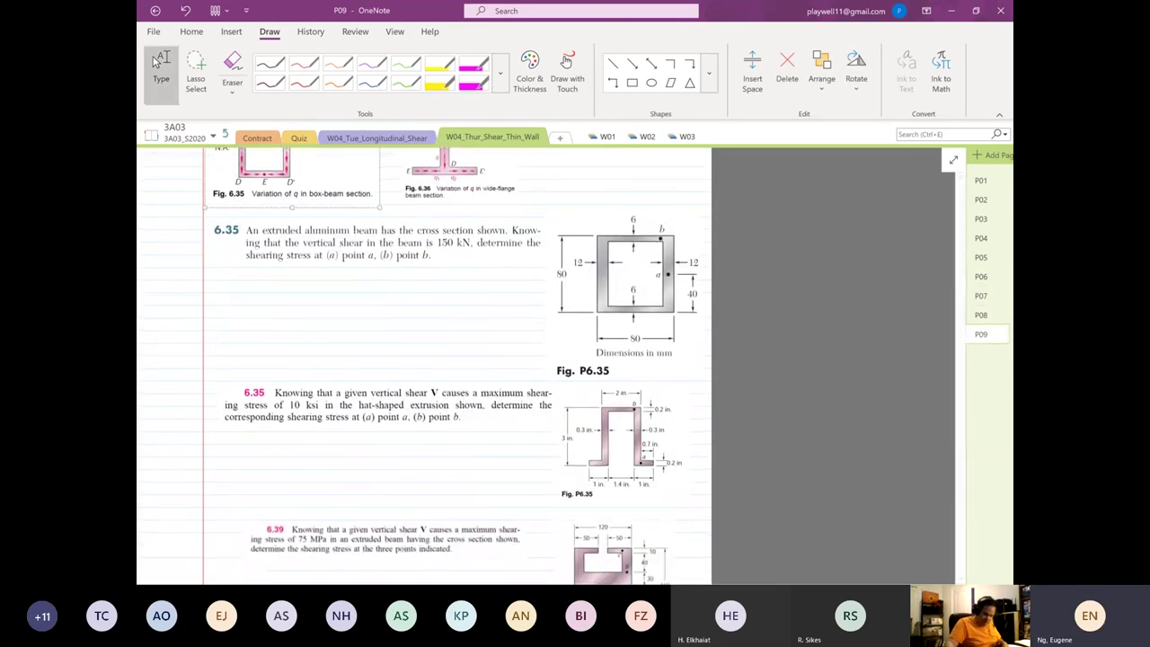
pyautogui.rightClick(314, 404)
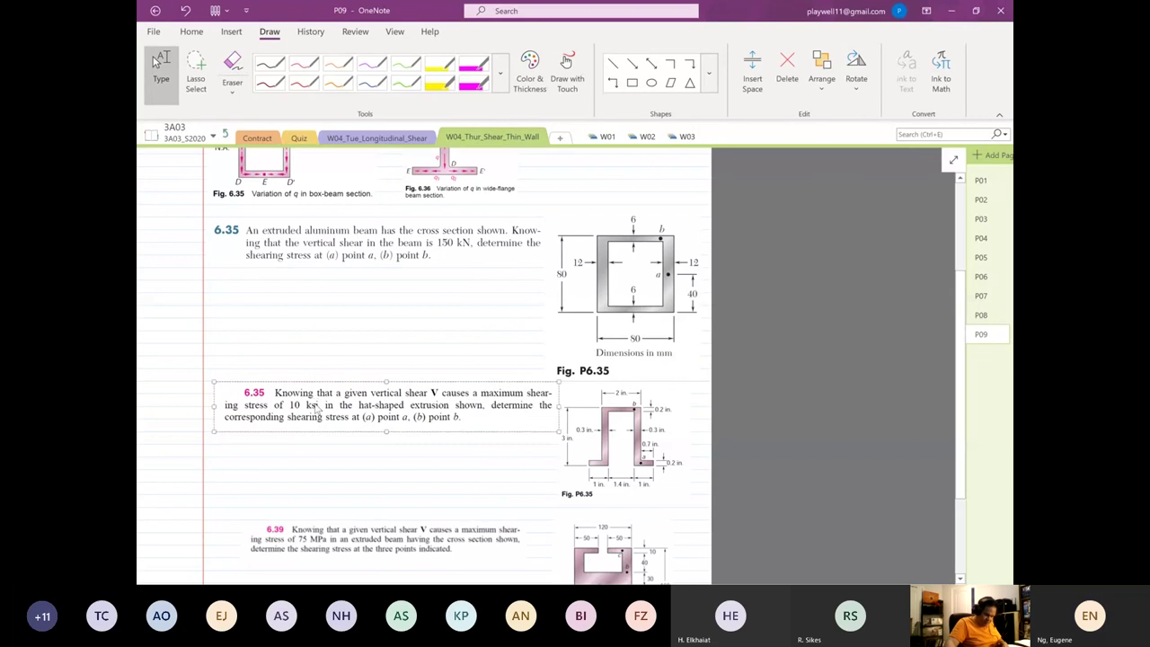
pyautogui.click(354, 139)
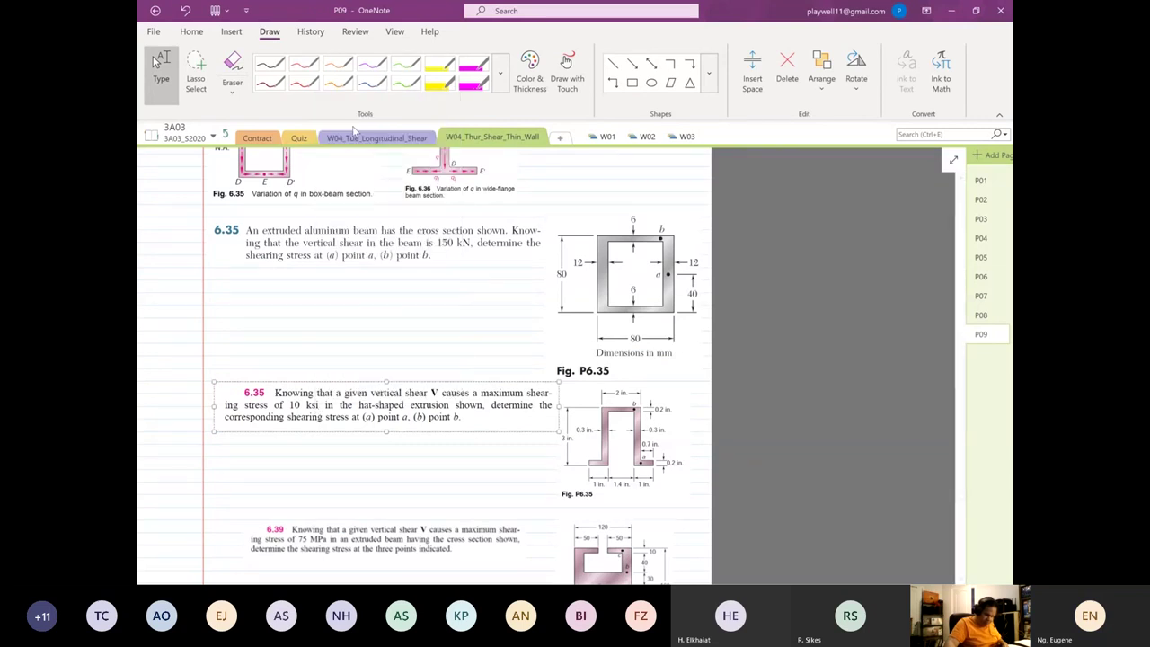
# Step: Paste the 6.35 statement onto page P03 and shrink it to a smaller size
pyautogui.click(982, 238)
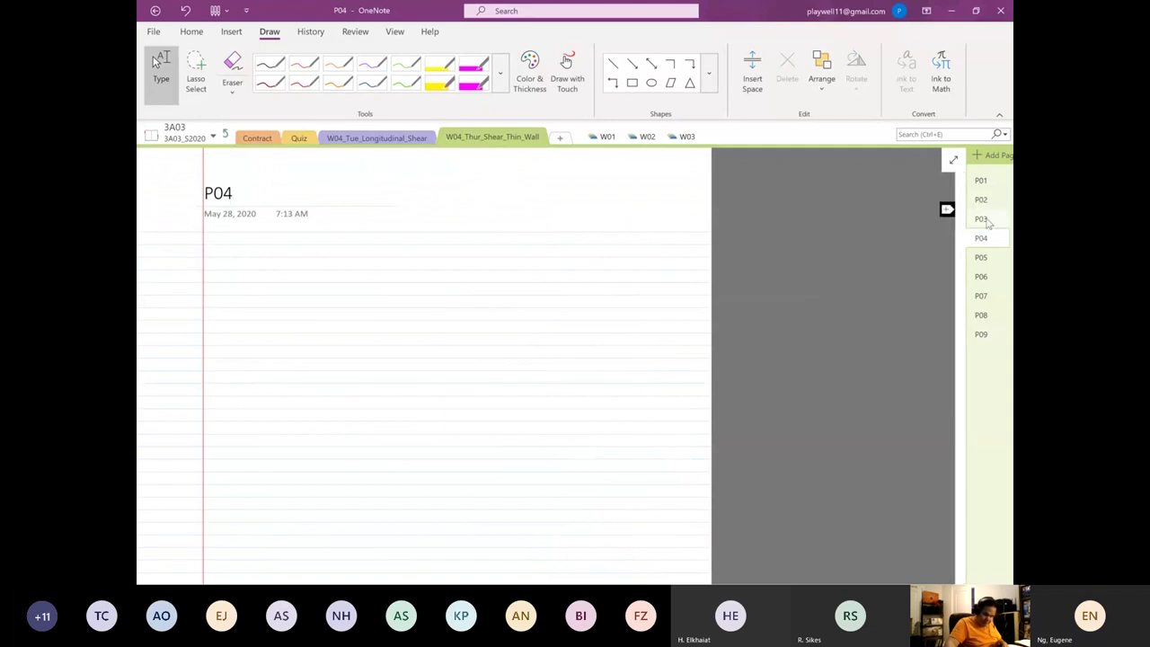
pyautogui.click(985, 219)
pyautogui.scroll(-10, 689, 325)
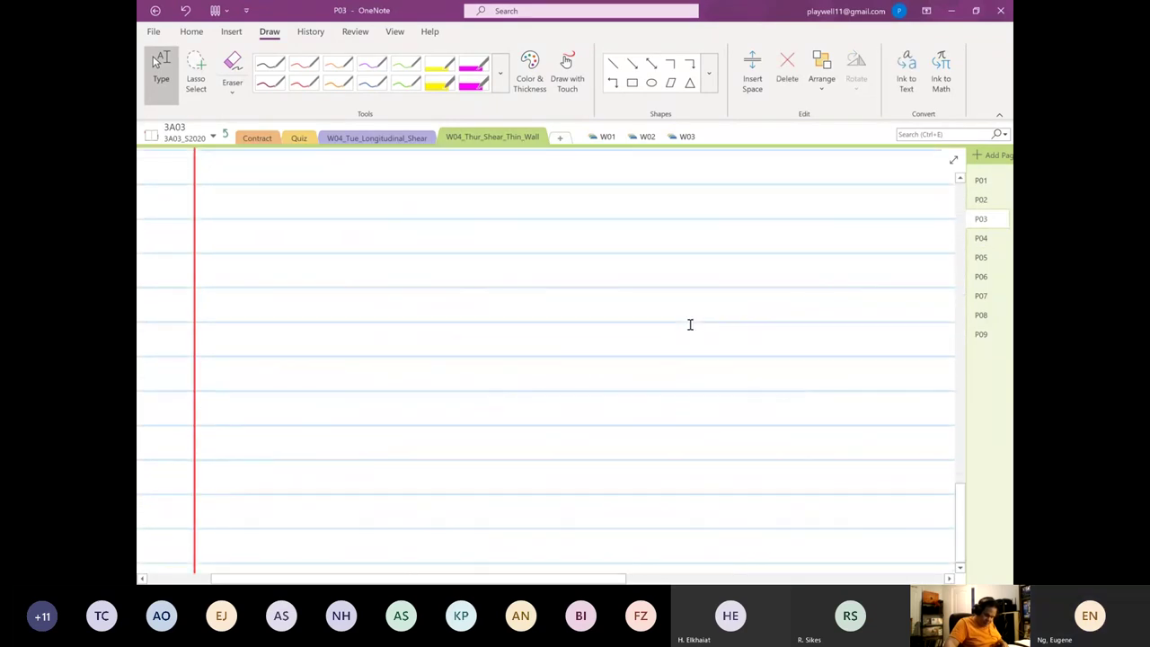
pyautogui.rightClick(476, 331)
pyautogui.click(503, 388)
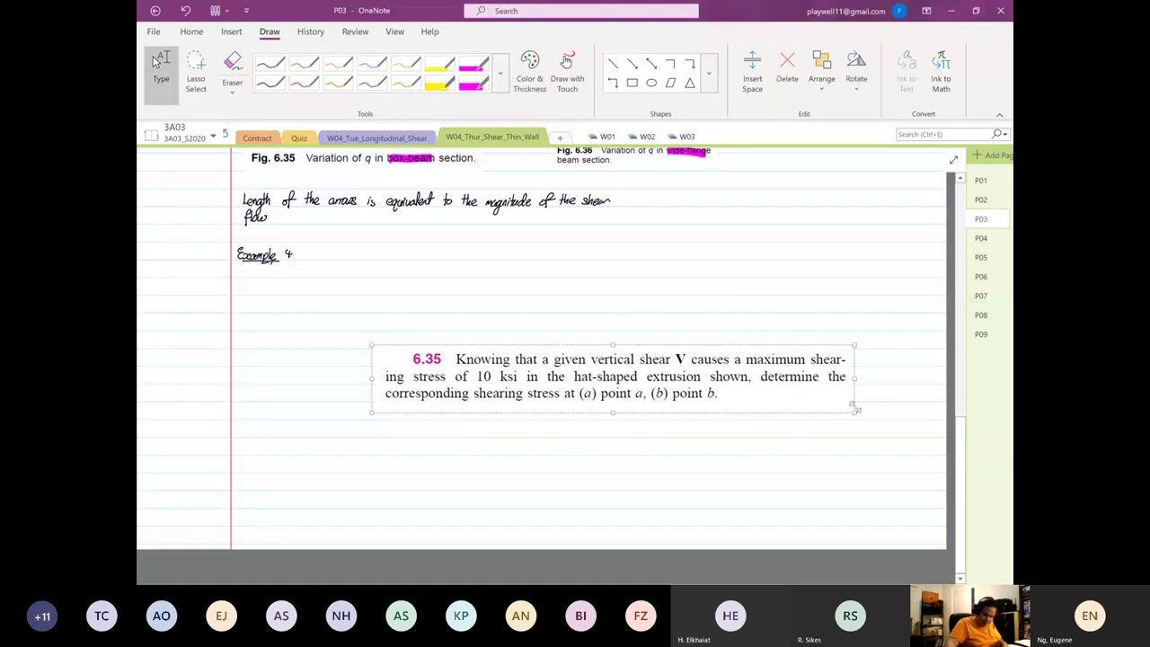
pyautogui.moveTo(854, 412); pyautogui.dragTo(429, 303)
# Step: Drop the 6.35 statement under Example 4, then copy Fig. P6.35 from page P09
pyautogui.click(475, 401)
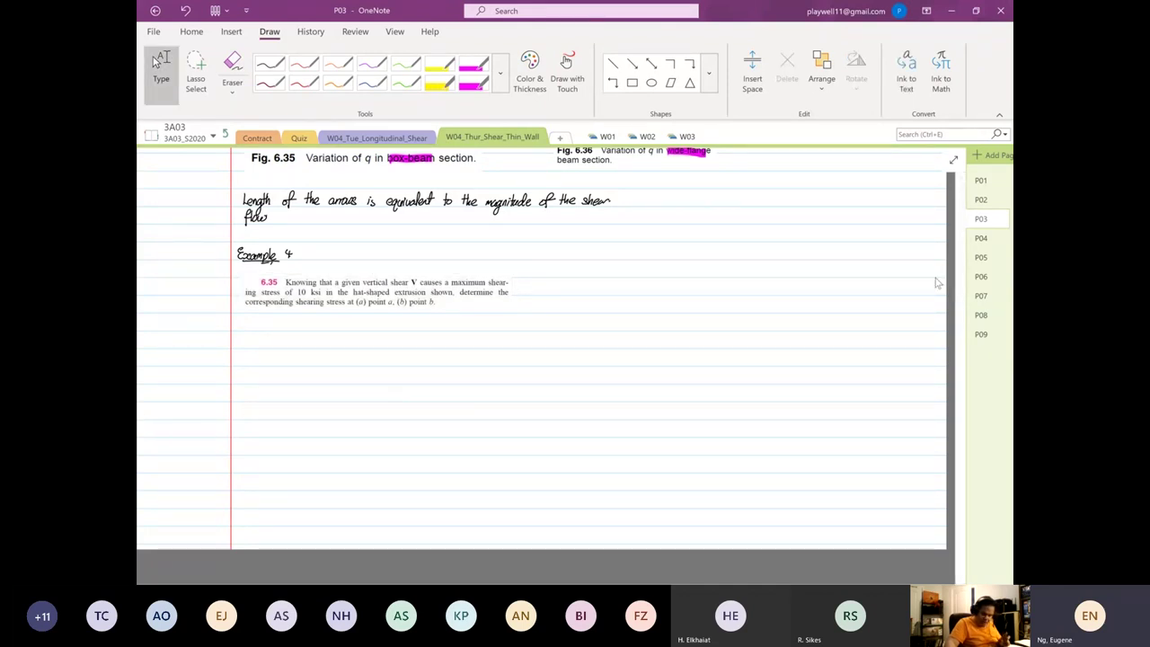
pyautogui.click(981, 316)
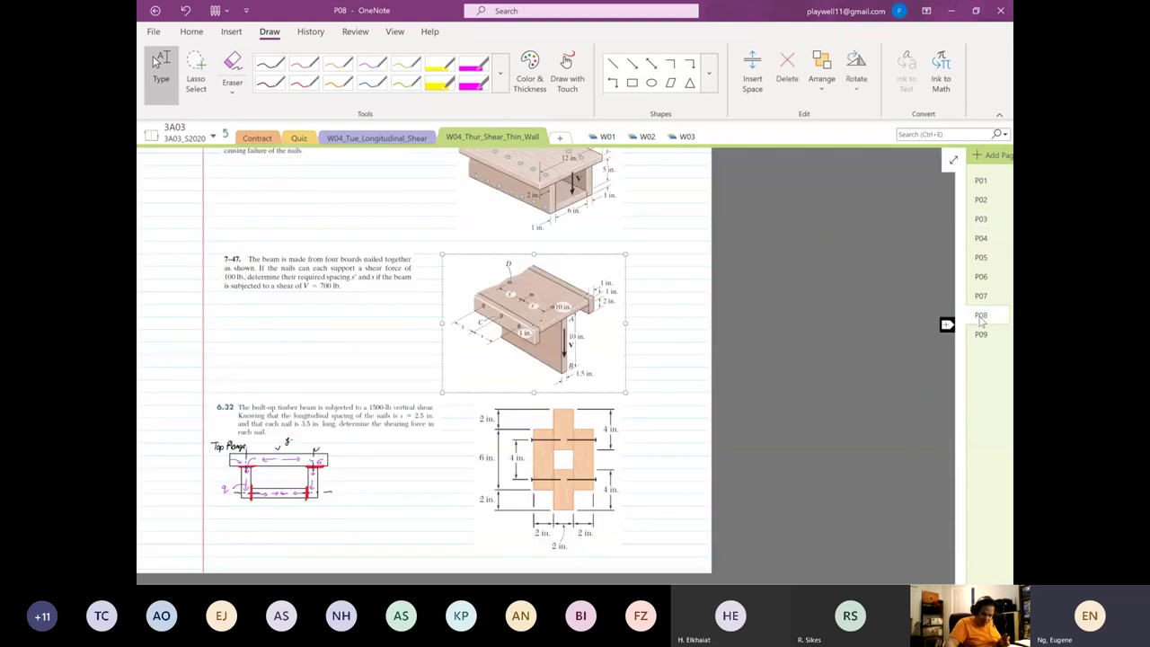
pyautogui.click(981, 334)
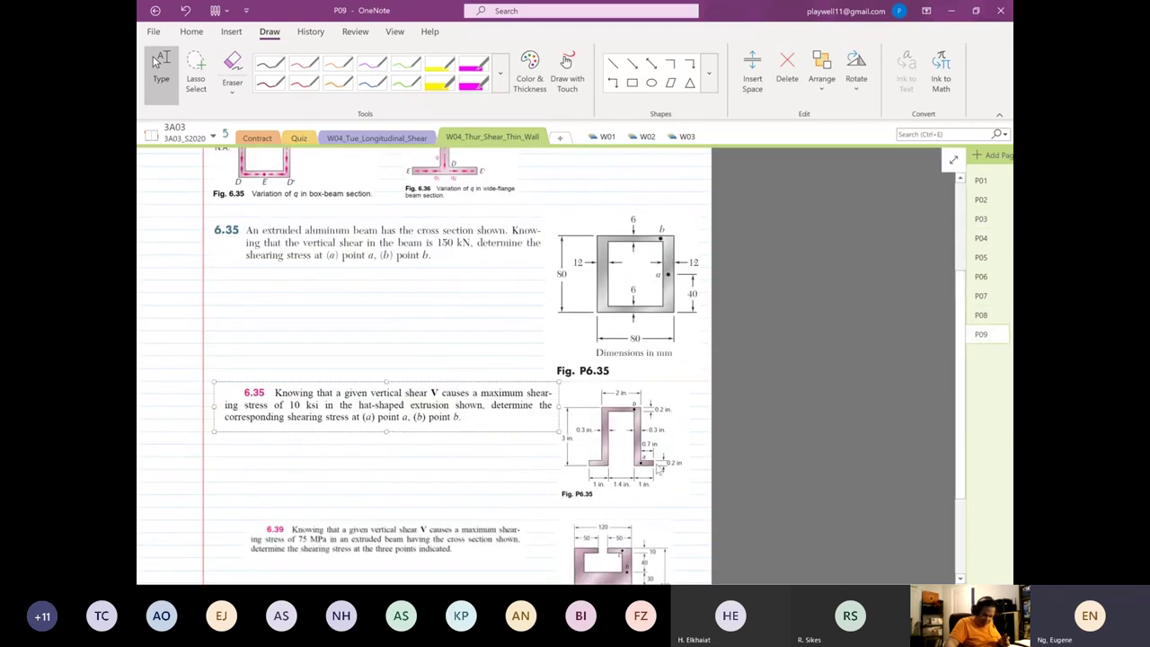
pyautogui.rightClick(620, 470)
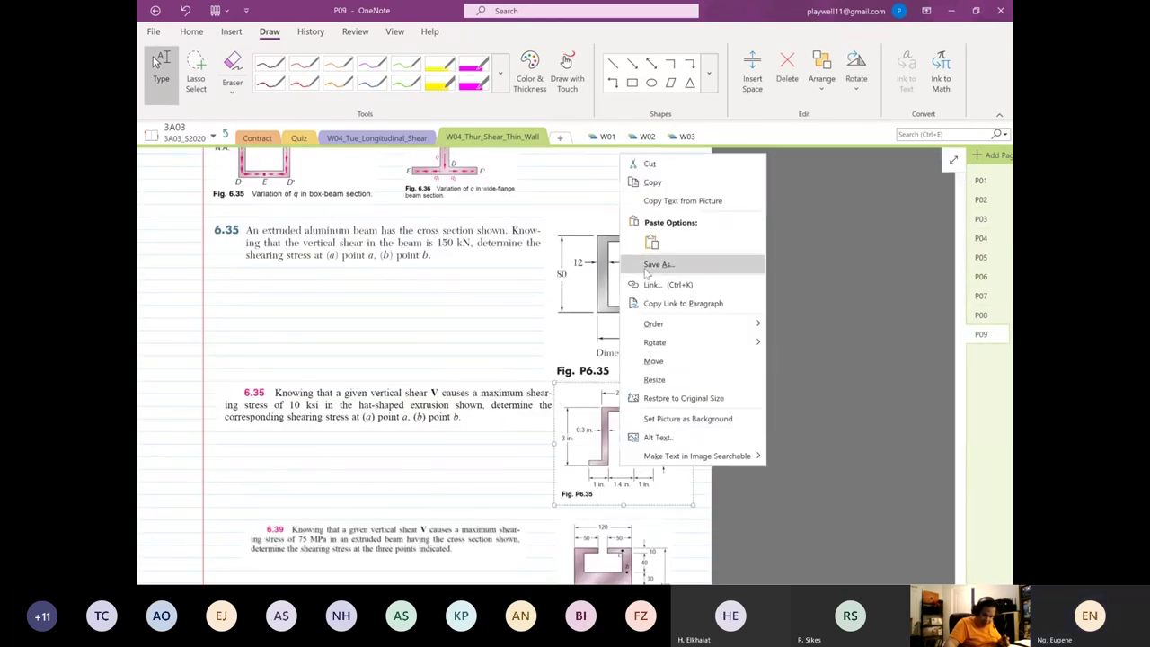
pyautogui.click(647, 182)
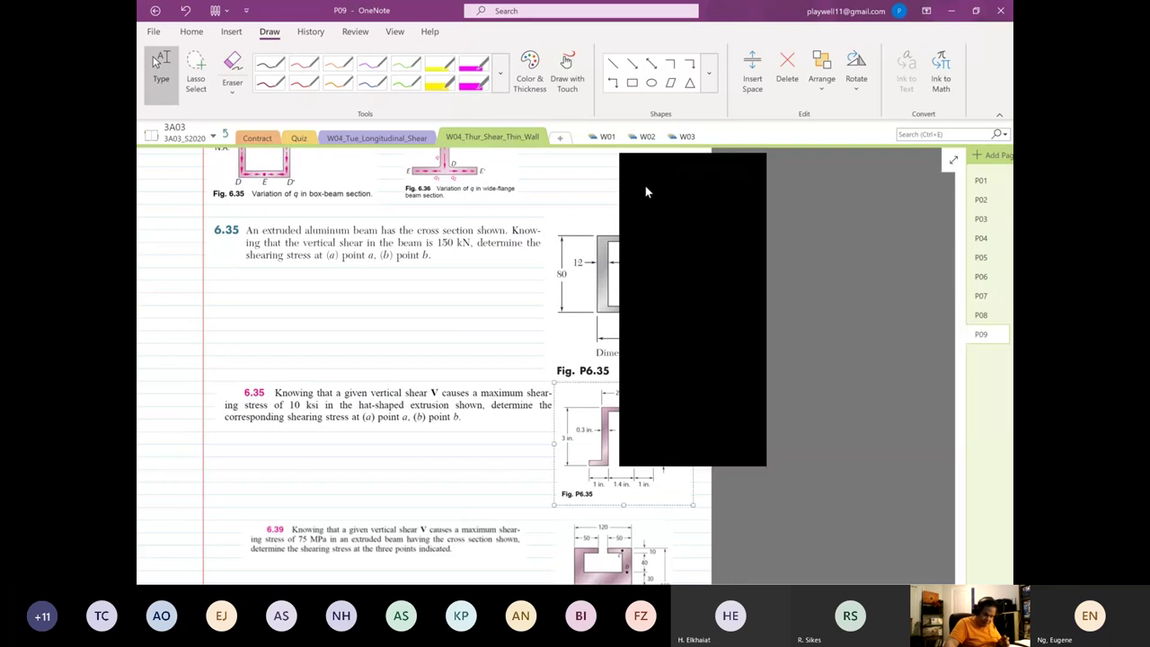
# Step: Paste Fig. P6.35 on page P03 and move it up beside the problem 6.35 statement
pyautogui.click(984, 237)
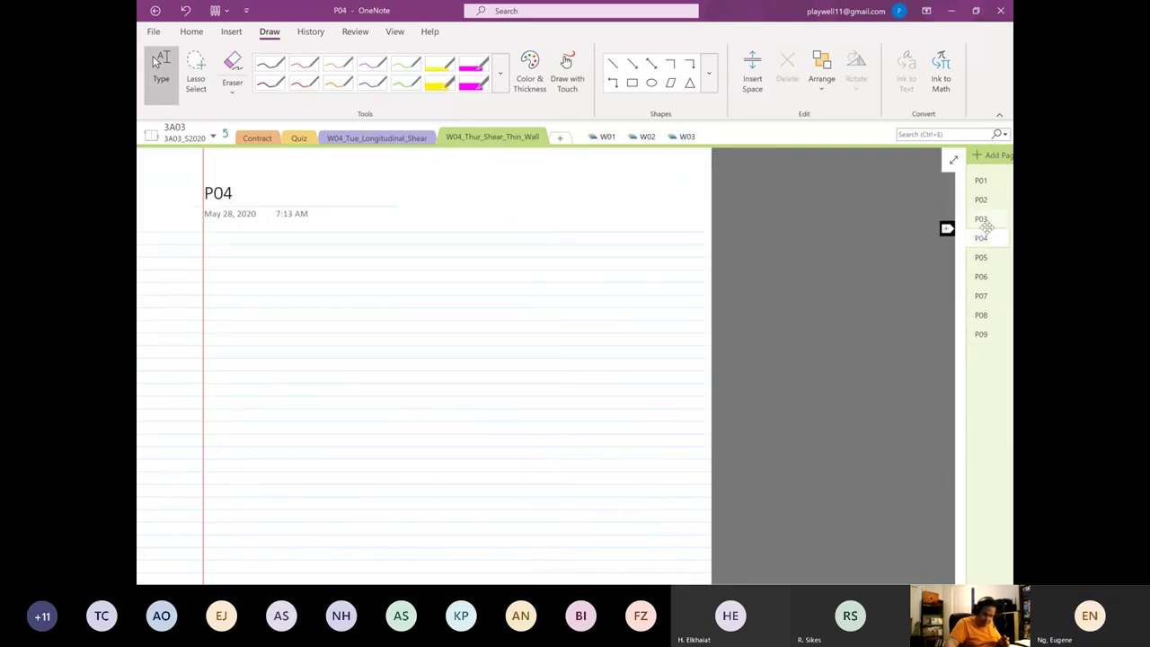
pyautogui.click(983, 221)
pyautogui.rightClick(575, 338)
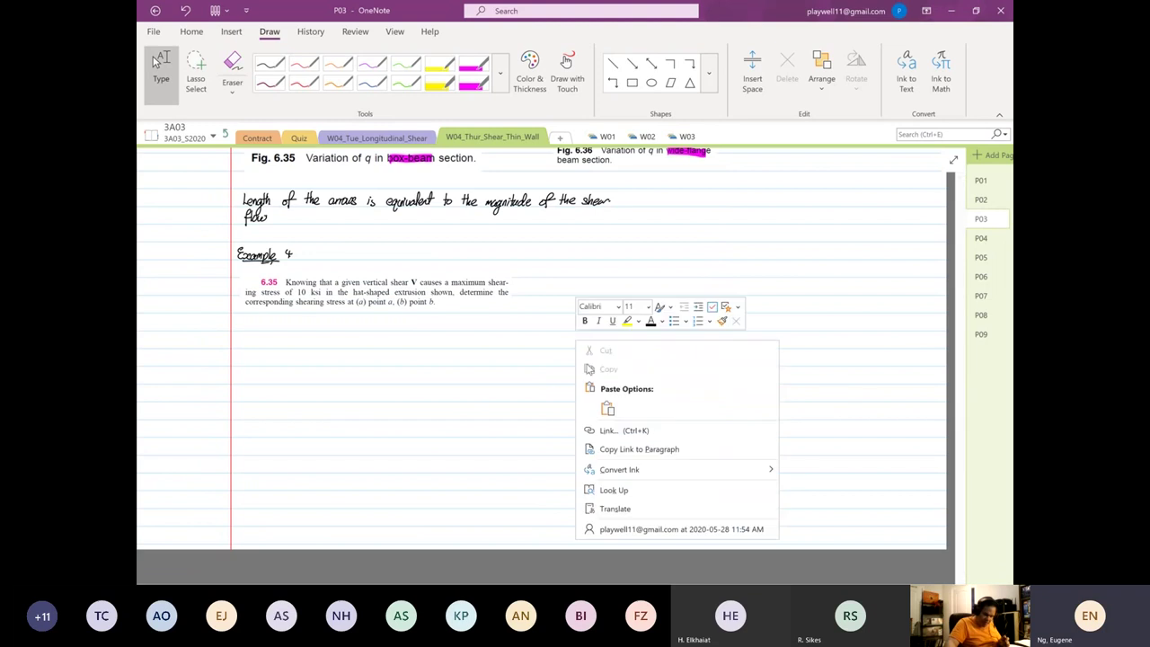
pyautogui.click(607, 407)
pyautogui.moveTo(635, 381); pyautogui.dragTo(601, 304)
pyautogui.click(786, 316)
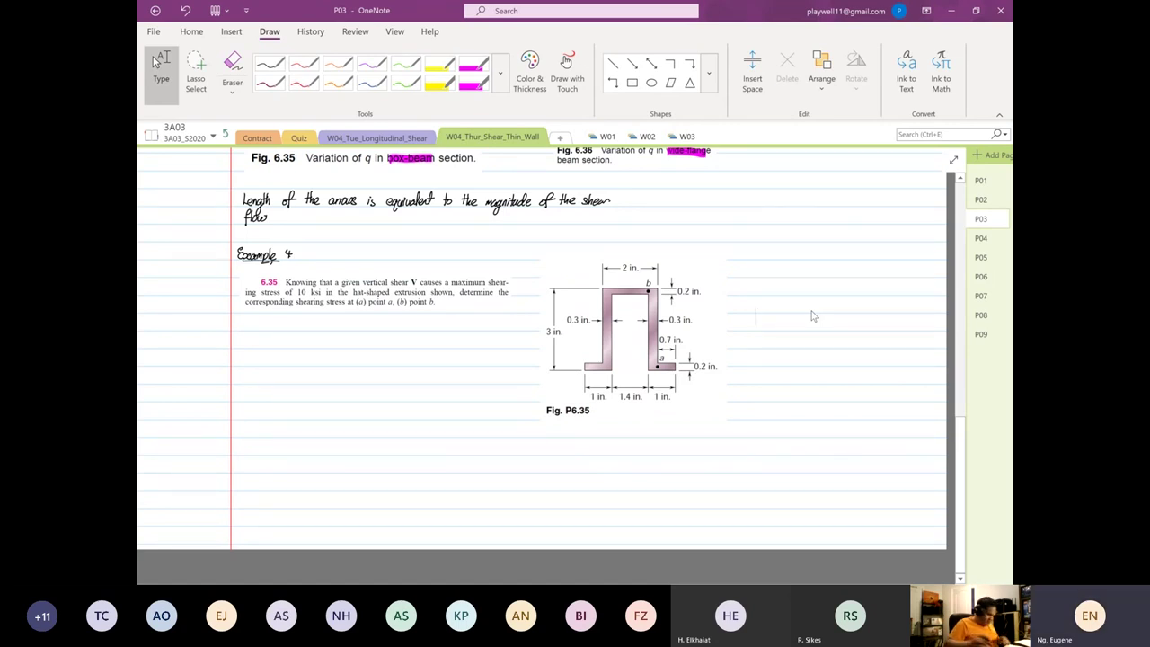
pyautogui.scroll(5, 811, 316)
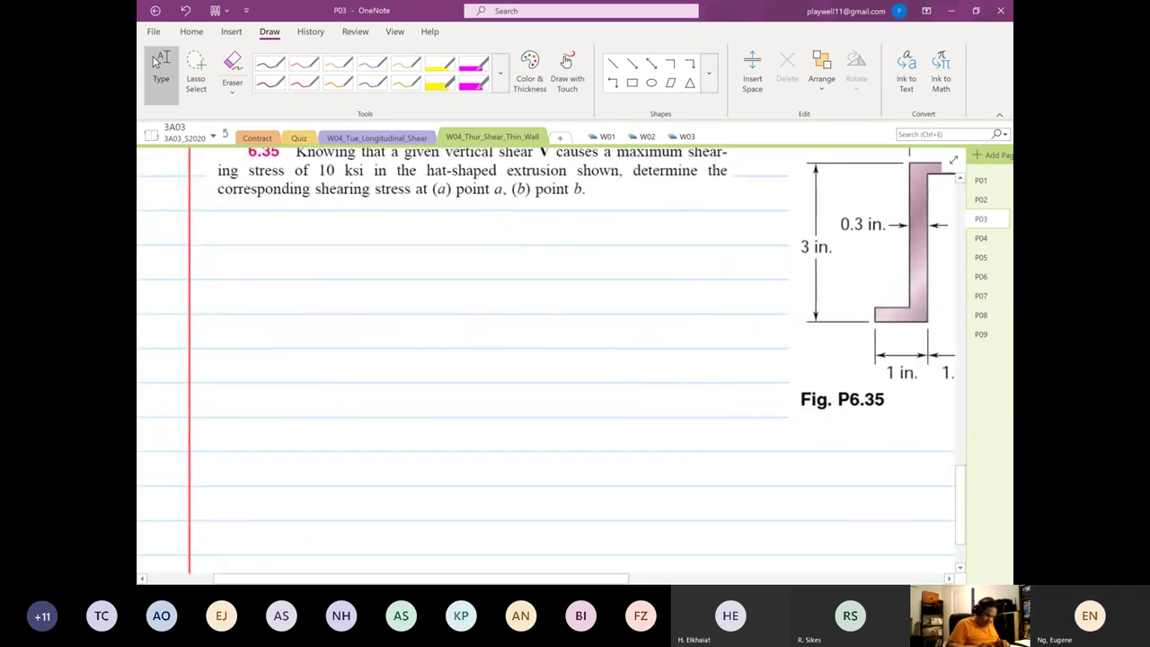
# Step: Underline 'point a' and 'point b' in black ink, then return to typing mode
pyautogui.scroll(-3, 156, 60)
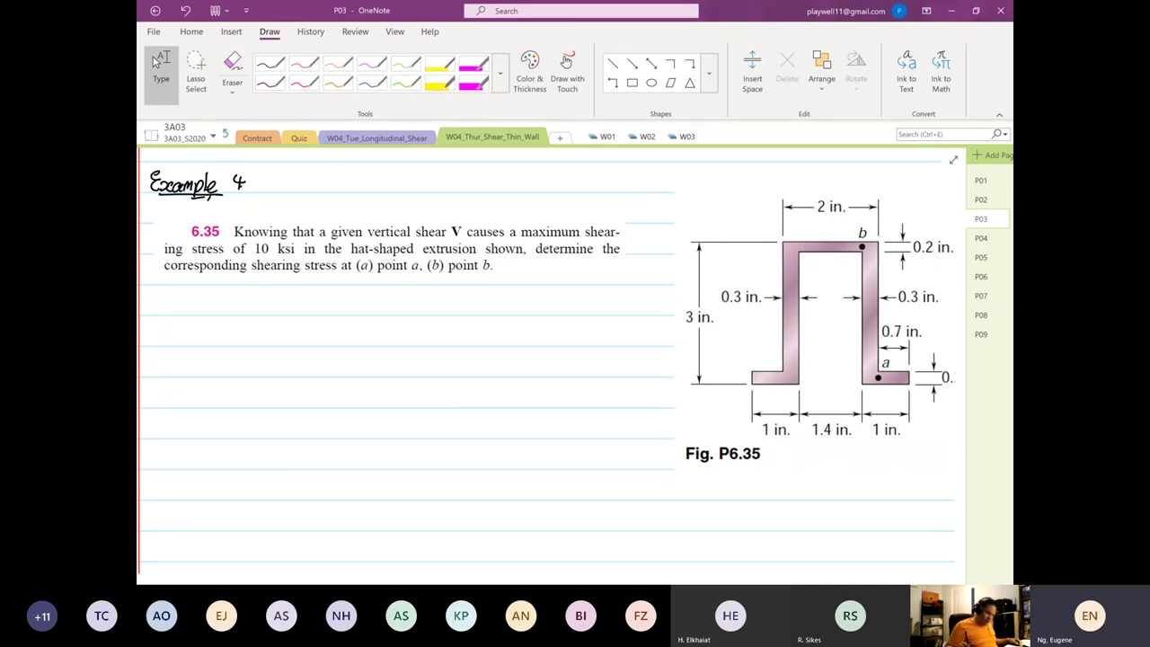
pyautogui.scroll(-1, 491, 554)
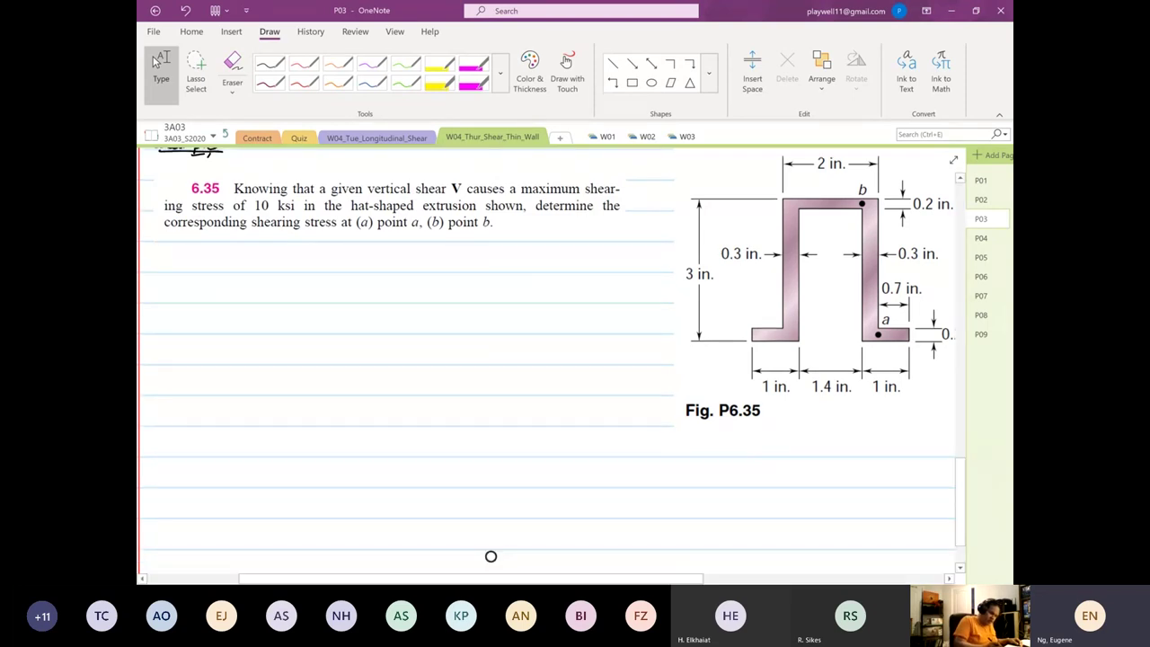
pyautogui.moveTo(417, 231)
pyautogui.mouseDown()
pyautogui.moveTo(389, 232)
pyautogui.moveTo(496, 234)
pyautogui.mouseUp()
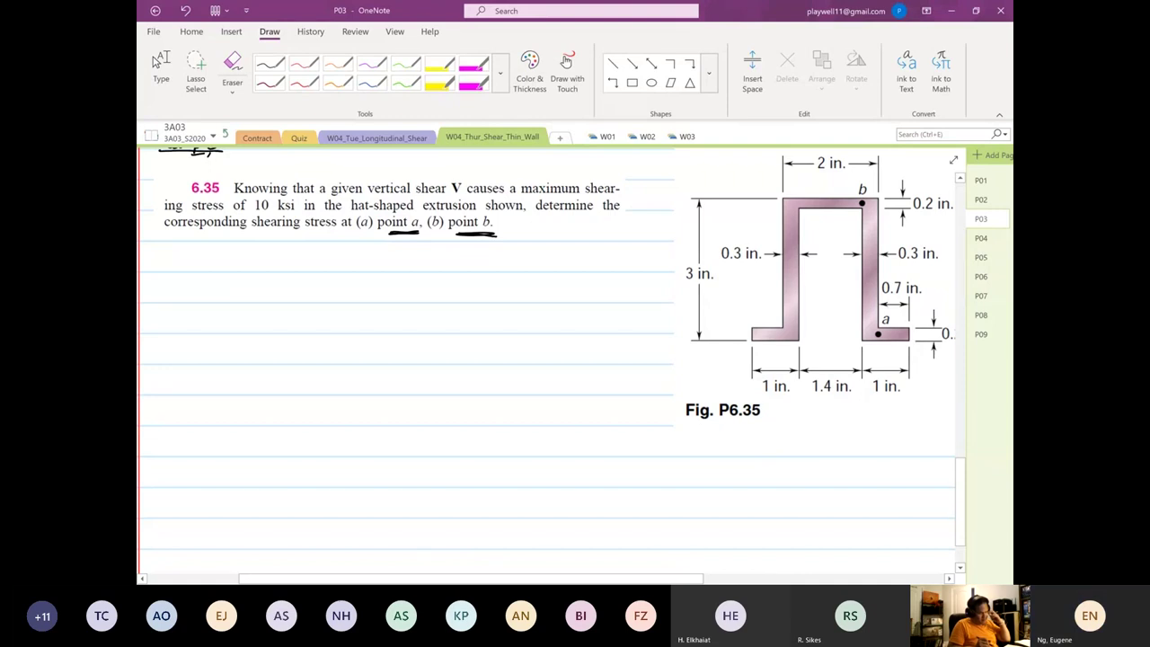
pyautogui.click(161, 67)
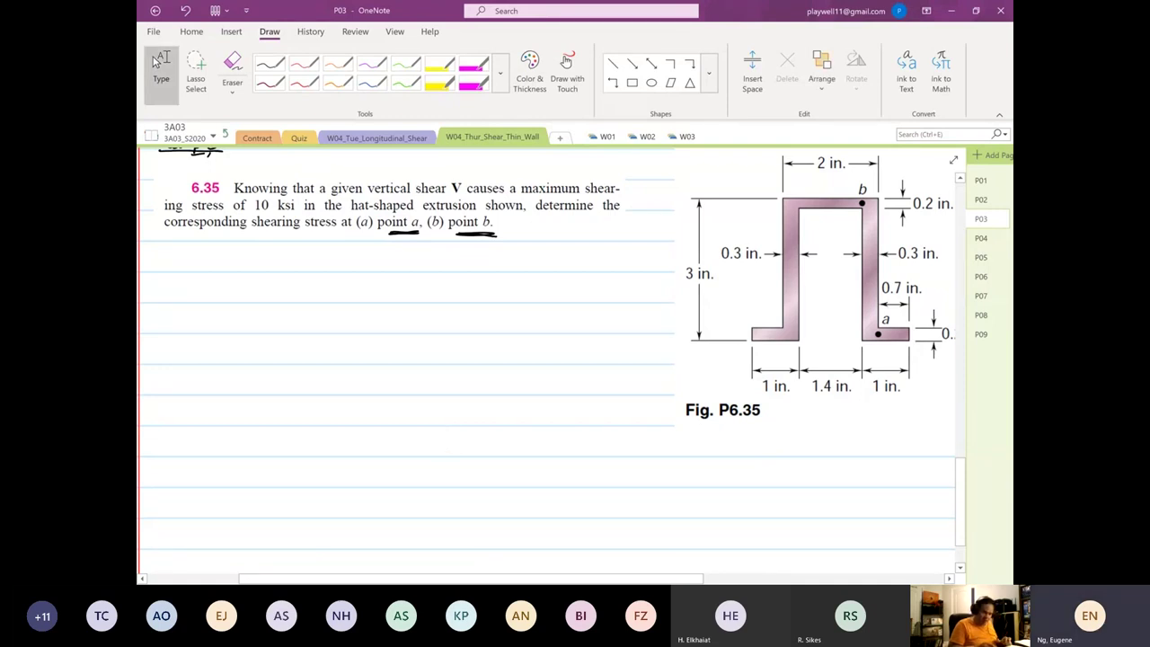
pyautogui.scroll(2, 447, 448)
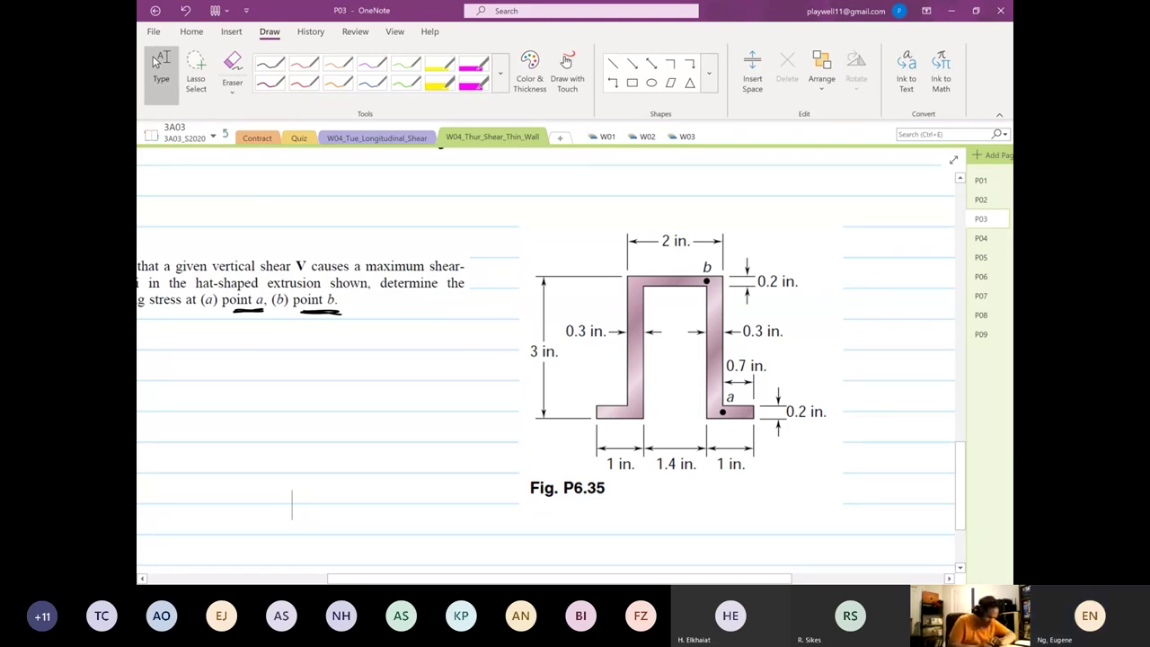
# Step: Handwrite 'τmax = 10×10³ psi' on the line below the problem 6.35 text
pyautogui.scroll(5, 546, 359)
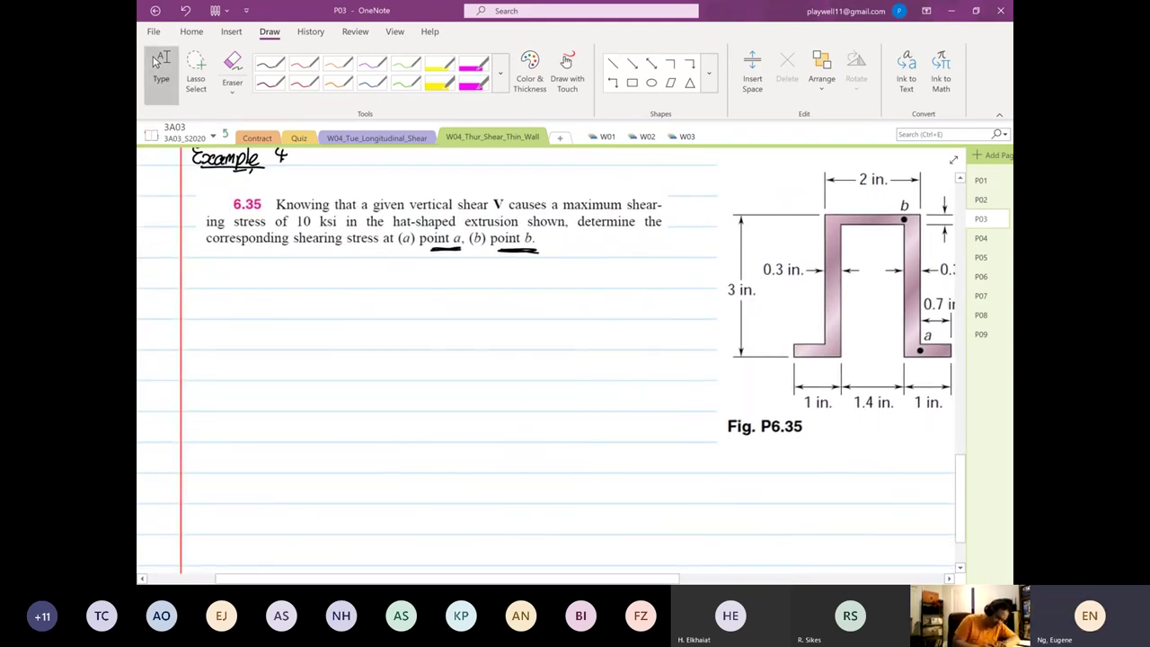
pyautogui.scroll(-1, 546, 360)
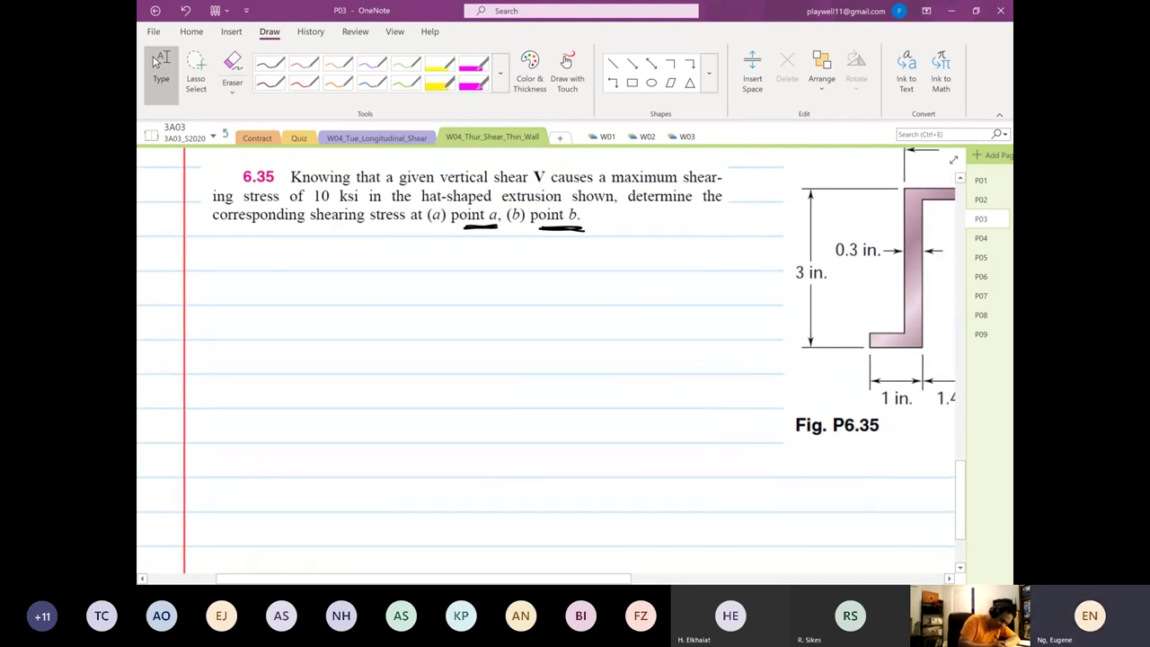
pyautogui.moveTo(203, 280)
pyautogui.mouseDown()
pyautogui.moveTo(217, 301)
pyautogui.moveTo(258, 302)
pyautogui.mouseUp()
pyautogui.moveTo(258, 292); pyautogui.dragTo(248, 302)
pyautogui.moveTo(263, 295); pyautogui.dragTo(274, 294)
pyautogui.moveTo(264, 300); pyautogui.dragTo(274, 300)
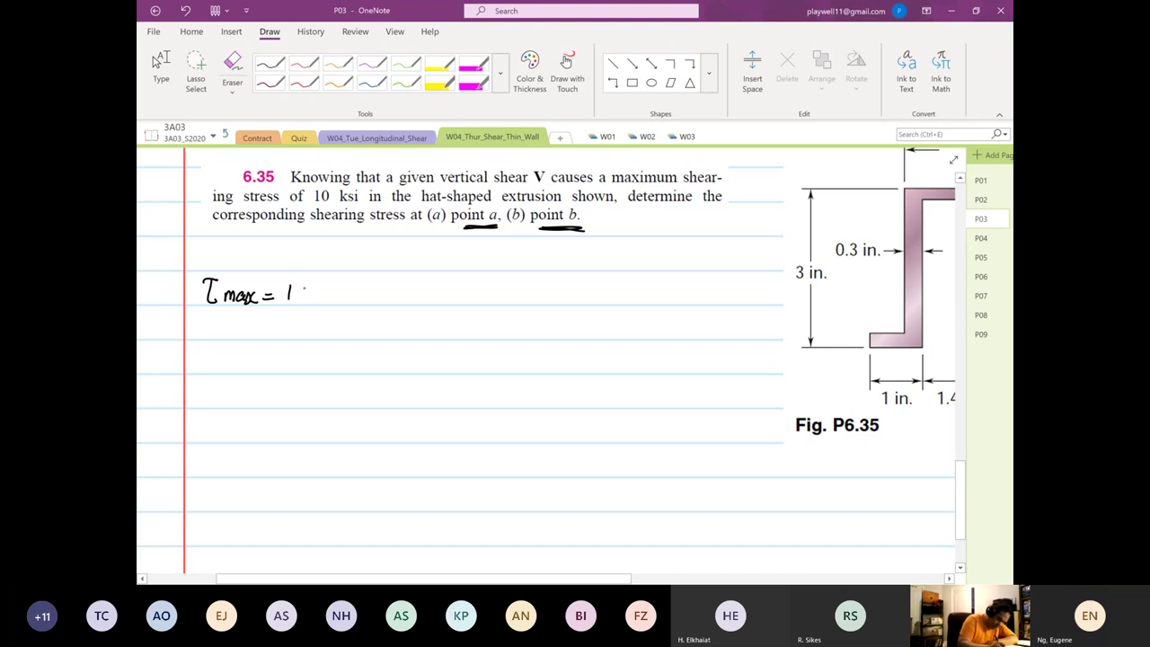
pyautogui.moveTo(297, 286); pyautogui.dragTo(296, 287)
pyautogui.moveTo(308, 289); pyautogui.dragTo(318, 299)
pyautogui.moveTo(317, 289)
pyautogui.mouseDown()
pyautogui.moveTo(308, 300)
pyautogui.moveTo(330, 286)
pyautogui.mouseUp()
pyautogui.moveTo(336, 281); pyautogui.dragTo(361, 305)
pyautogui.click(380, 287)
# Step: Draw a green horizontal line through the hat figure's centroid and label it 'Centroid'
pyautogui.hscroll(5, 546, 359)
pyautogui.click(158, 65)
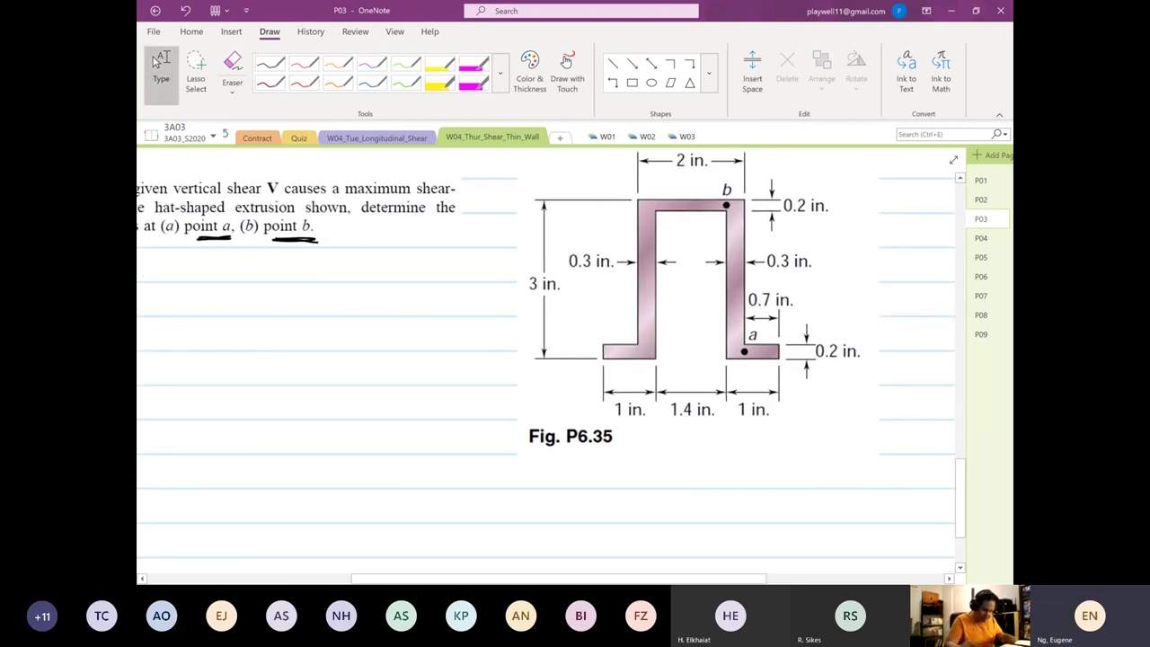
pyautogui.click(405, 64)
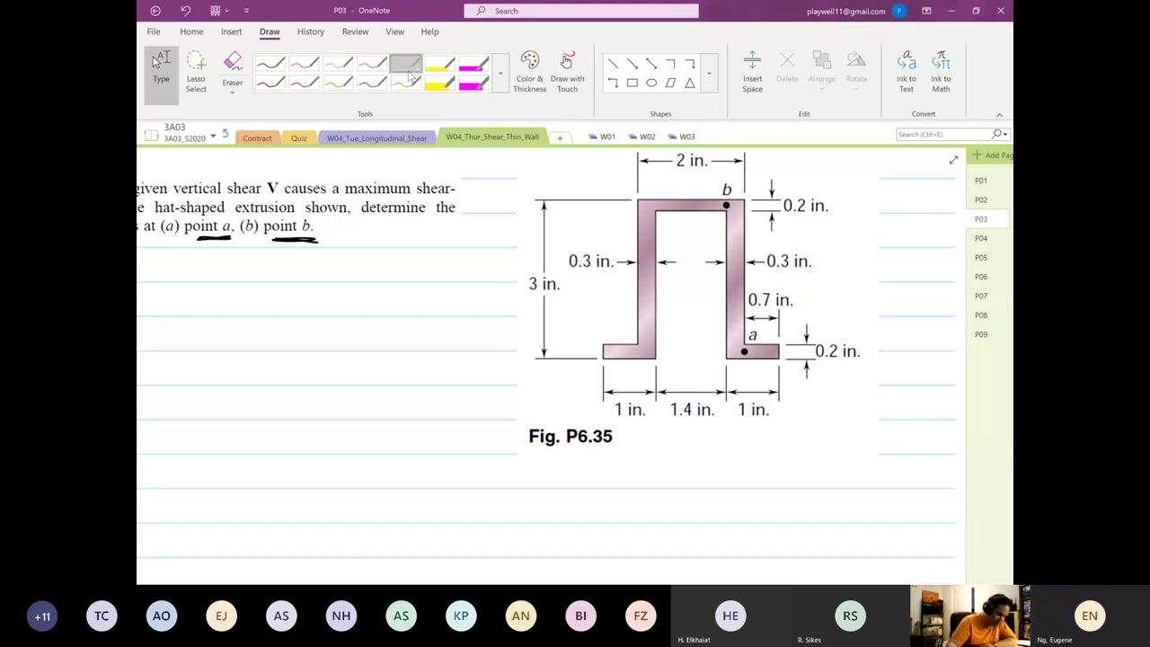
pyautogui.click(613, 63)
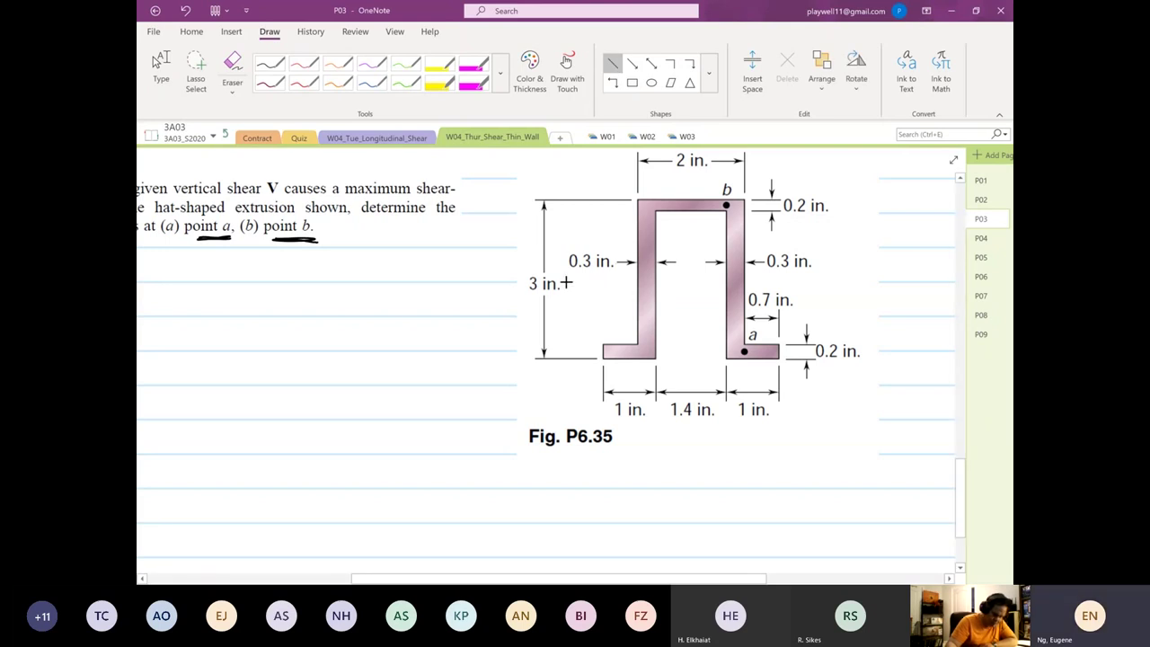
pyautogui.moveTo(565, 282); pyautogui.dragTo(864, 286)
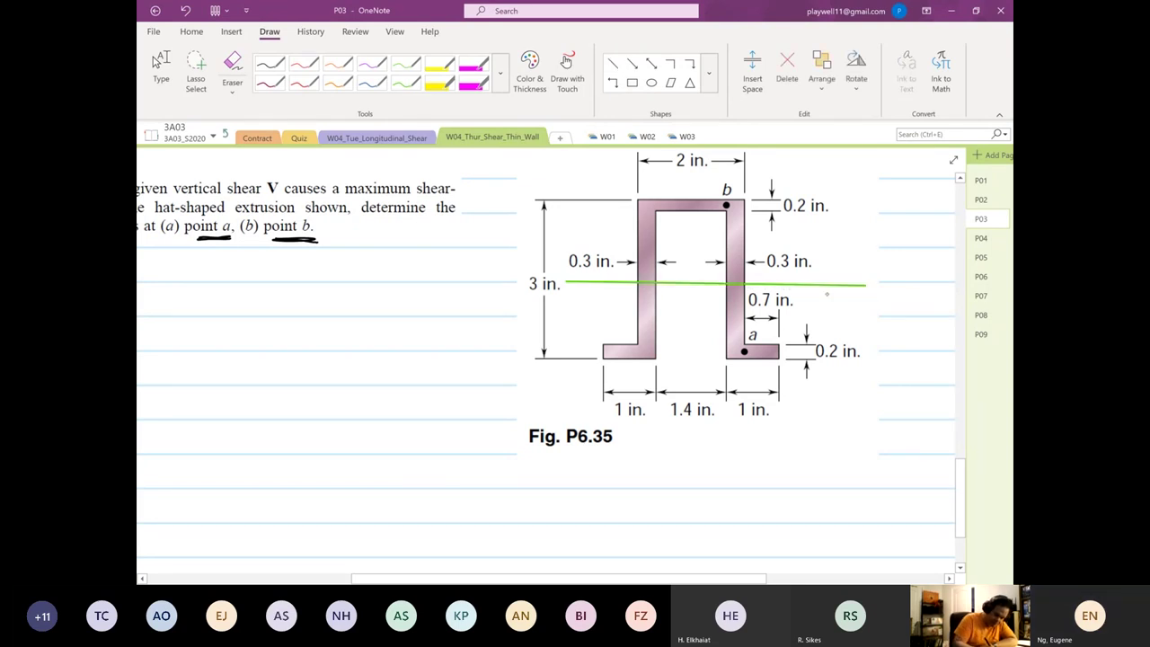
pyautogui.moveTo(830, 294); pyautogui.dragTo(876, 297)
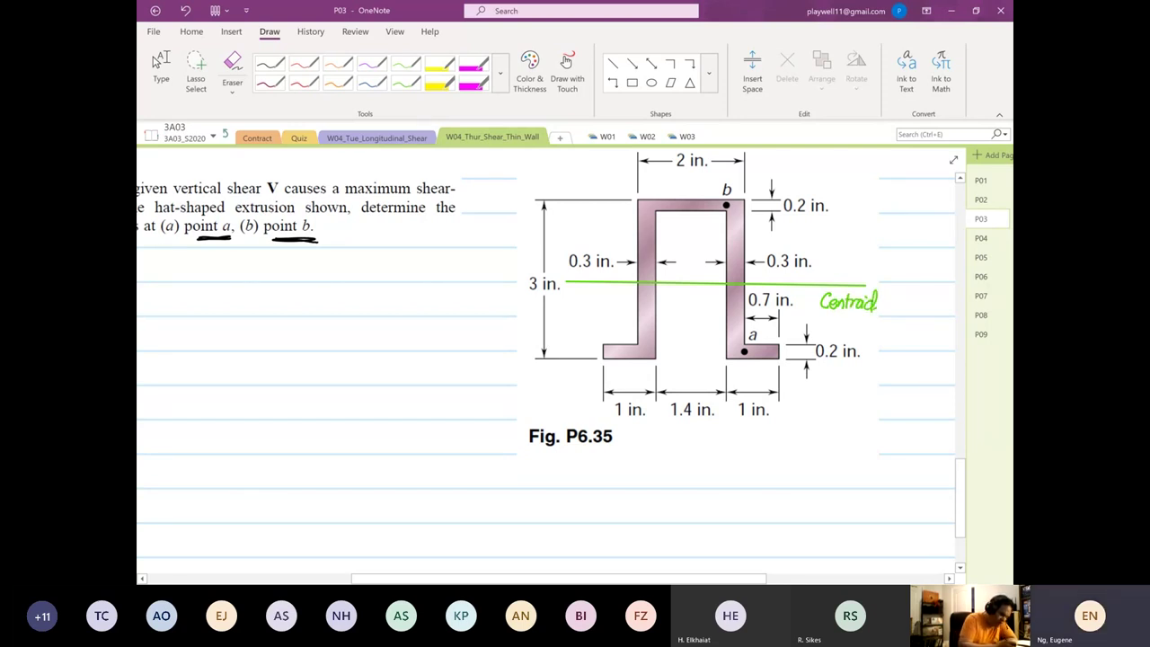
# Step: With the red pen, draw a downward shear arrow above the figure labelled 'Vy'
pyautogui.click(303, 63)
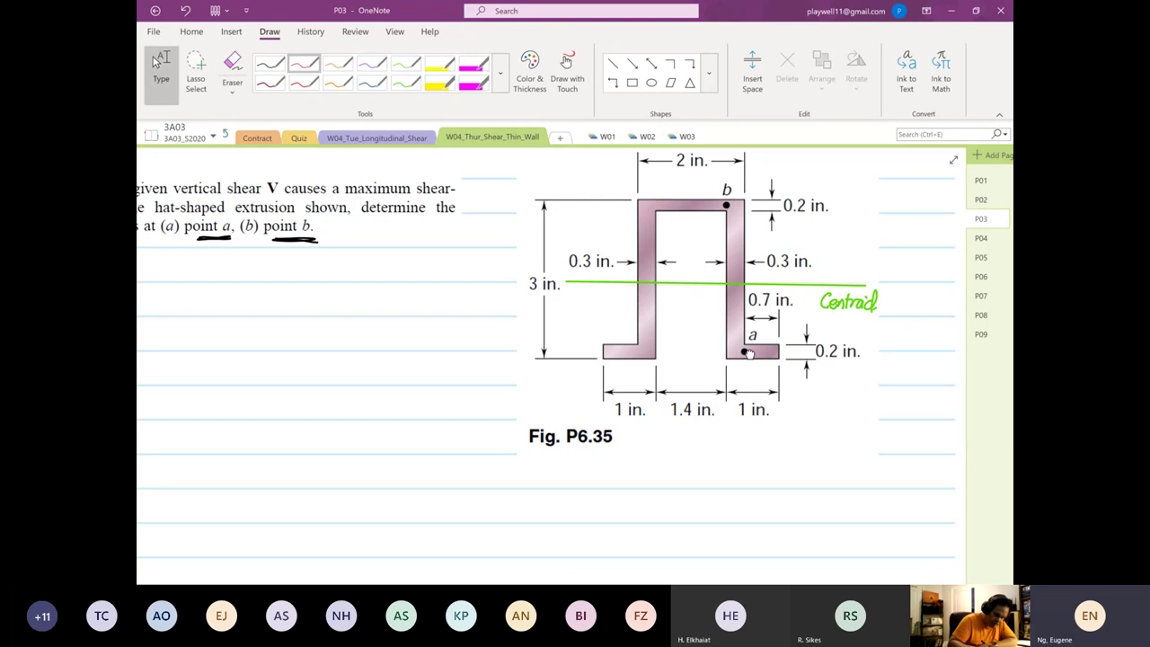
pyautogui.scroll(2, 686, 214)
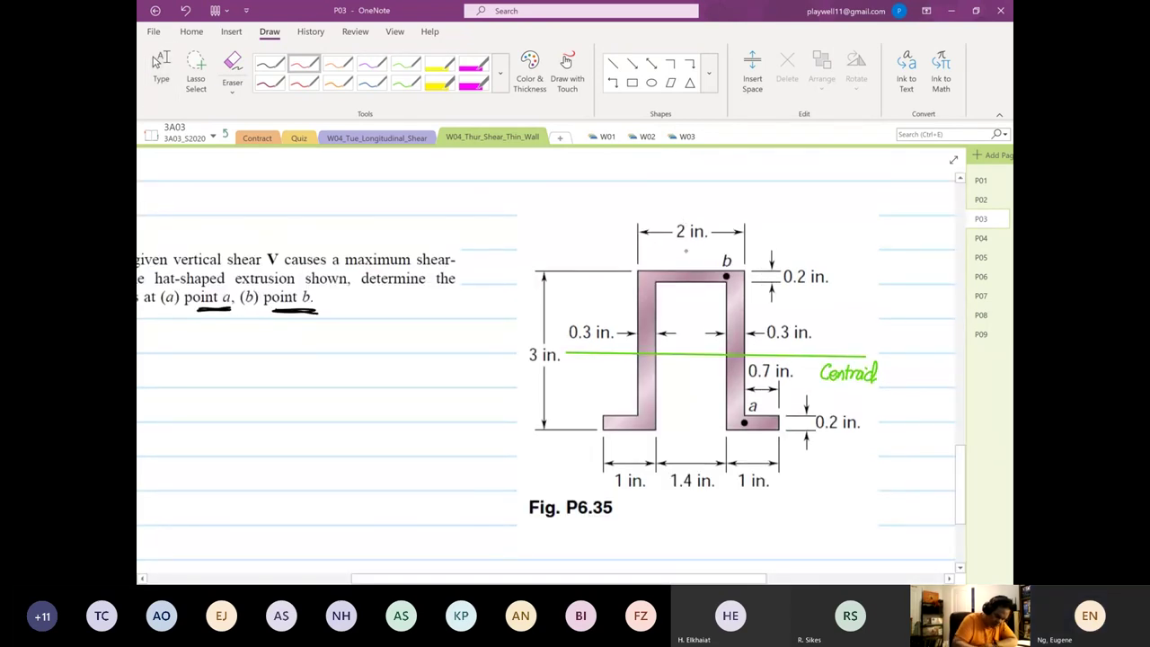
pyautogui.moveTo(686, 214); pyautogui.dragTo(689, 262)
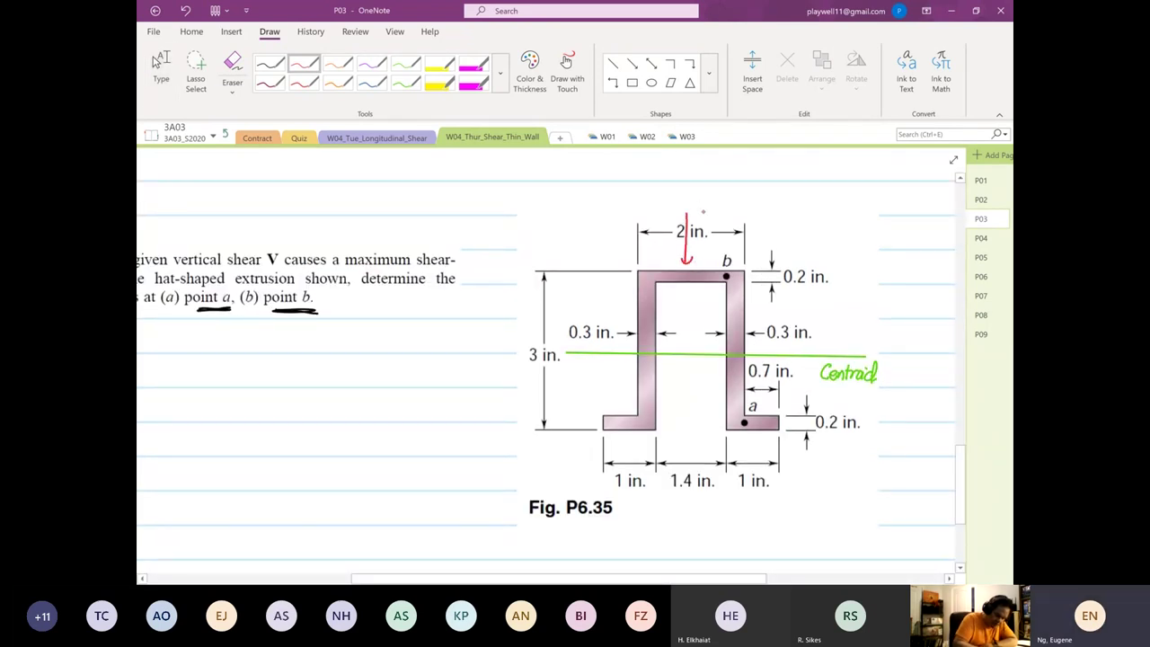
pyautogui.moveTo(693, 207)
pyautogui.mouseDown()
pyautogui.moveTo(706, 208)
pyautogui.moveTo(708, 227)
pyautogui.mouseUp()
pyautogui.click(716, 221)
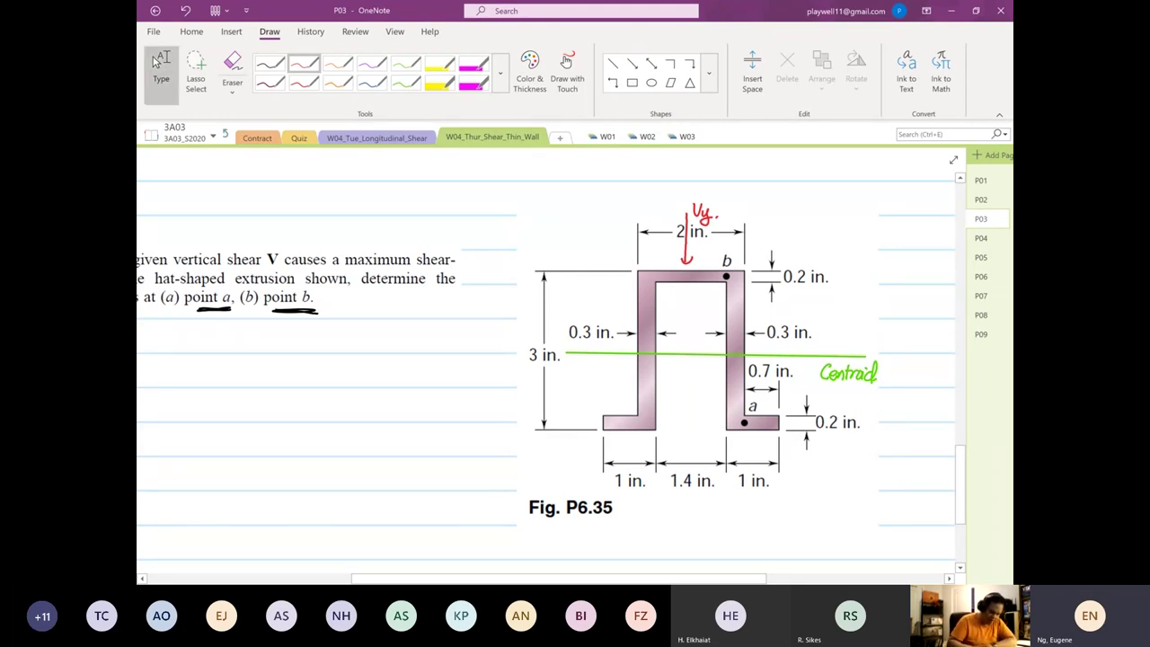
pyautogui.scroll(-3, 157, 61)
pyautogui.scroll(2, 157, 61)
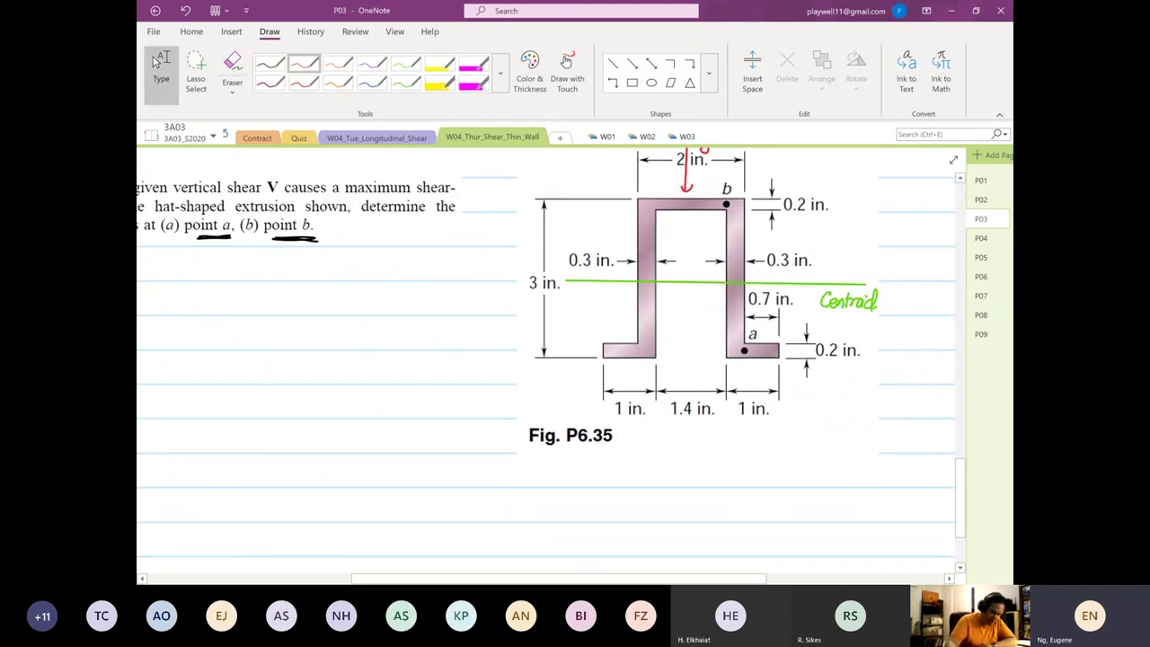
# Step: Copy the annotated Fig. P6.35 figure and paste a duplicate onto the page
pyautogui.scroll(3, 585, 287)
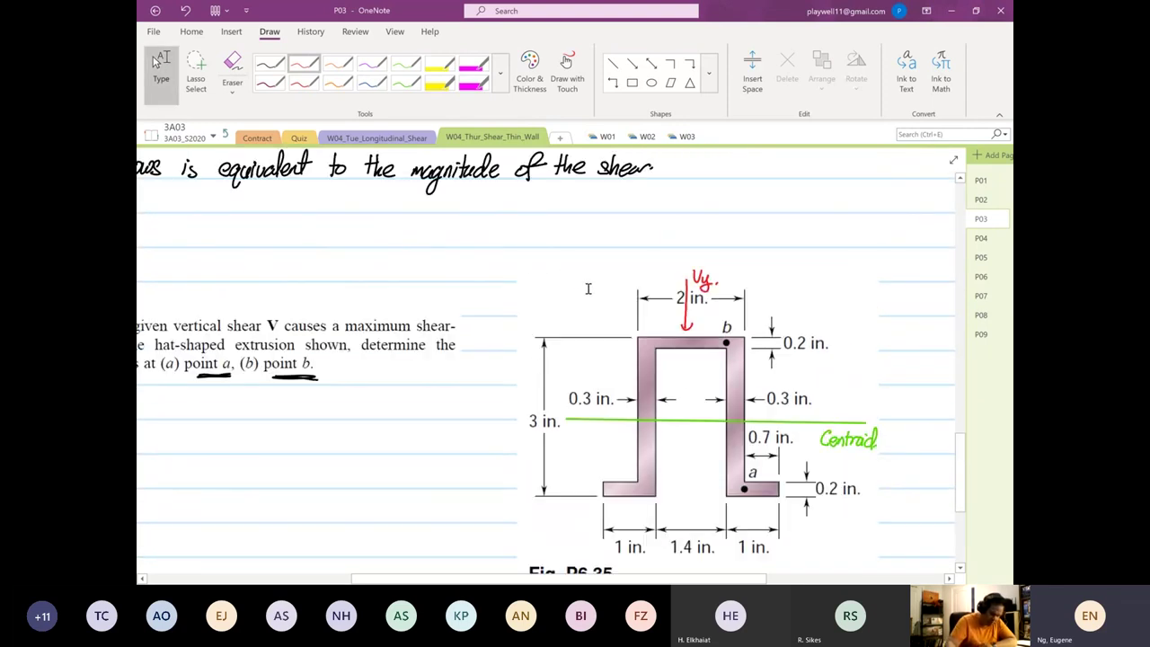
pyautogui.scroll(-2, 584, 288)
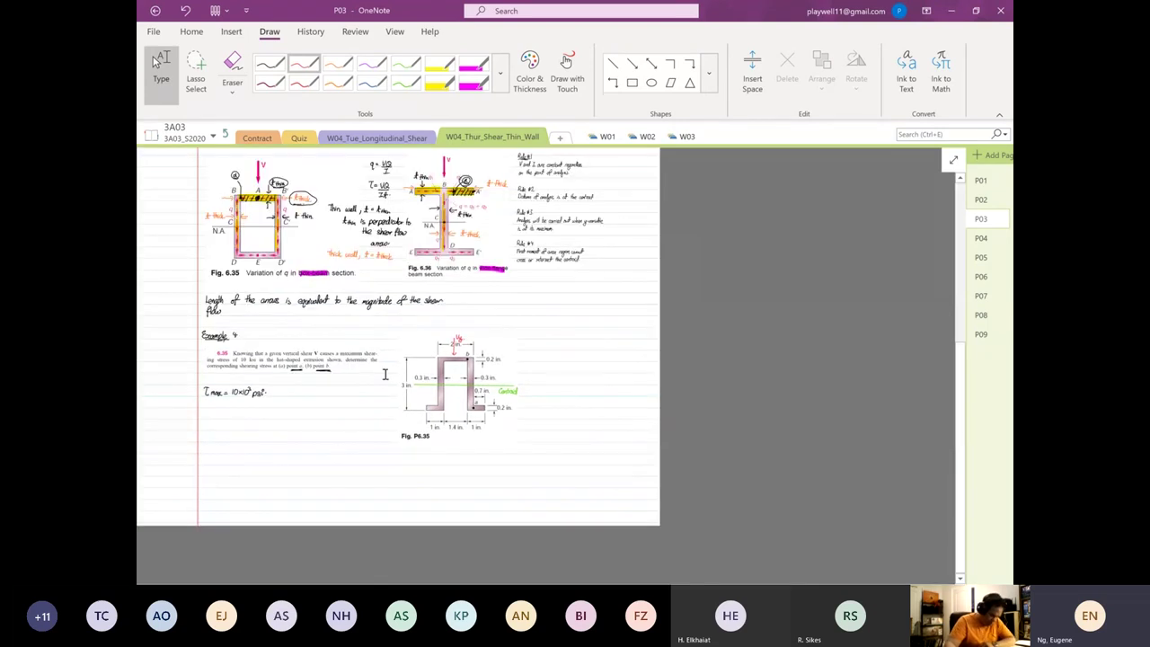
pyautogui.moveTo(384, 331); pyautogui.dragTo(555, 461)
pyautogui.rightClick(473, 405)
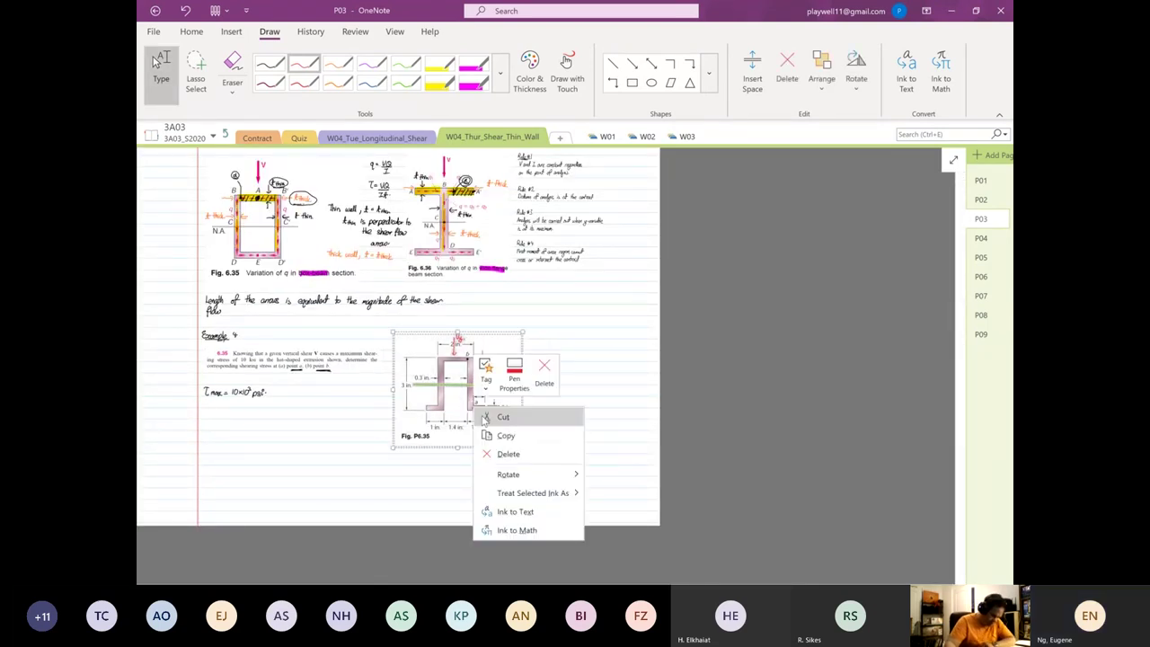
pyautogui.click(494, 437)
pyautogui.click(566, 312)
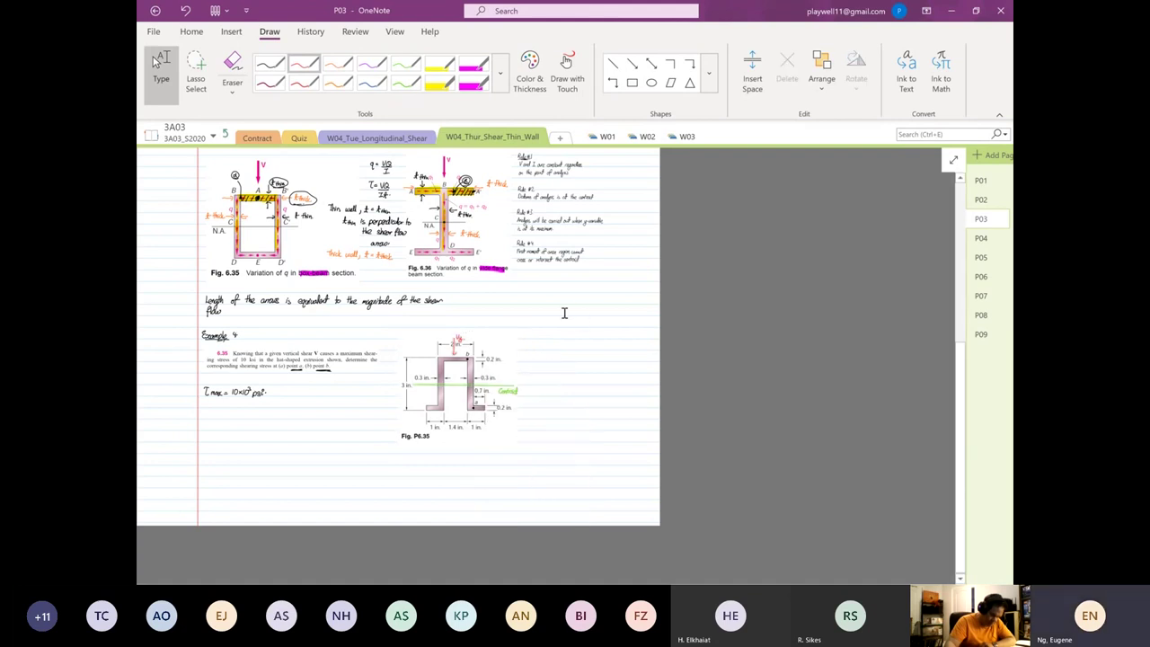
pyautogui.rightClick(564, 312)
pyautogui.click(585, 375)
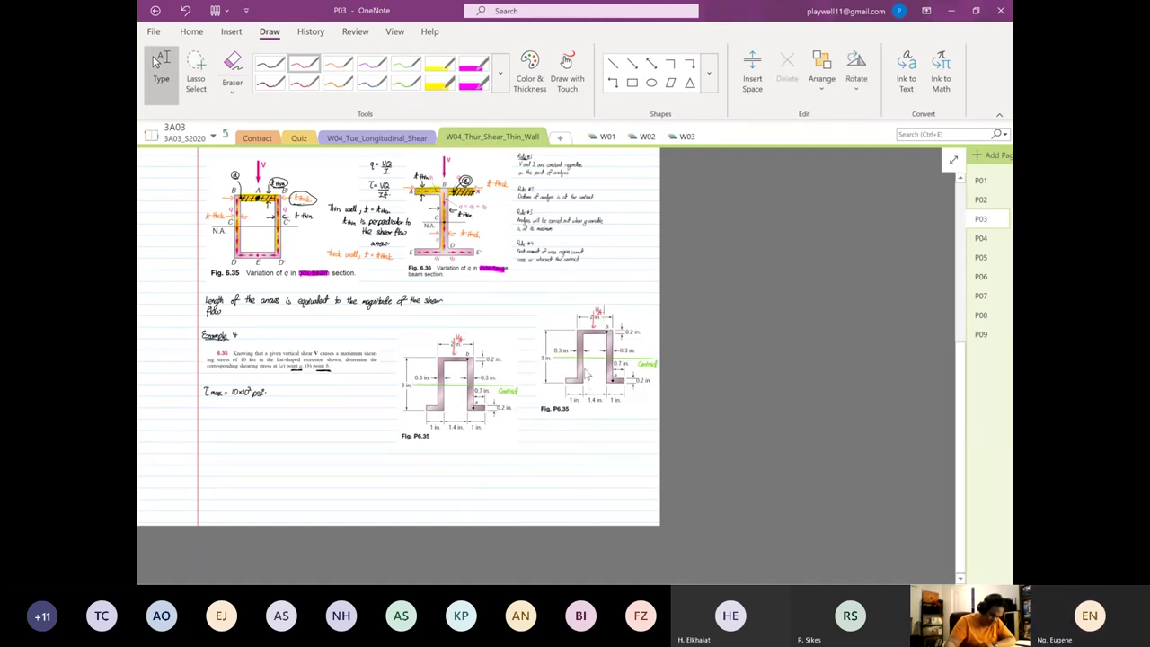
# Step: Move the pasted copy beside the original, level with it
pyautogui.moveTo(531, 310); pyautogui.dragTo(670, 429)
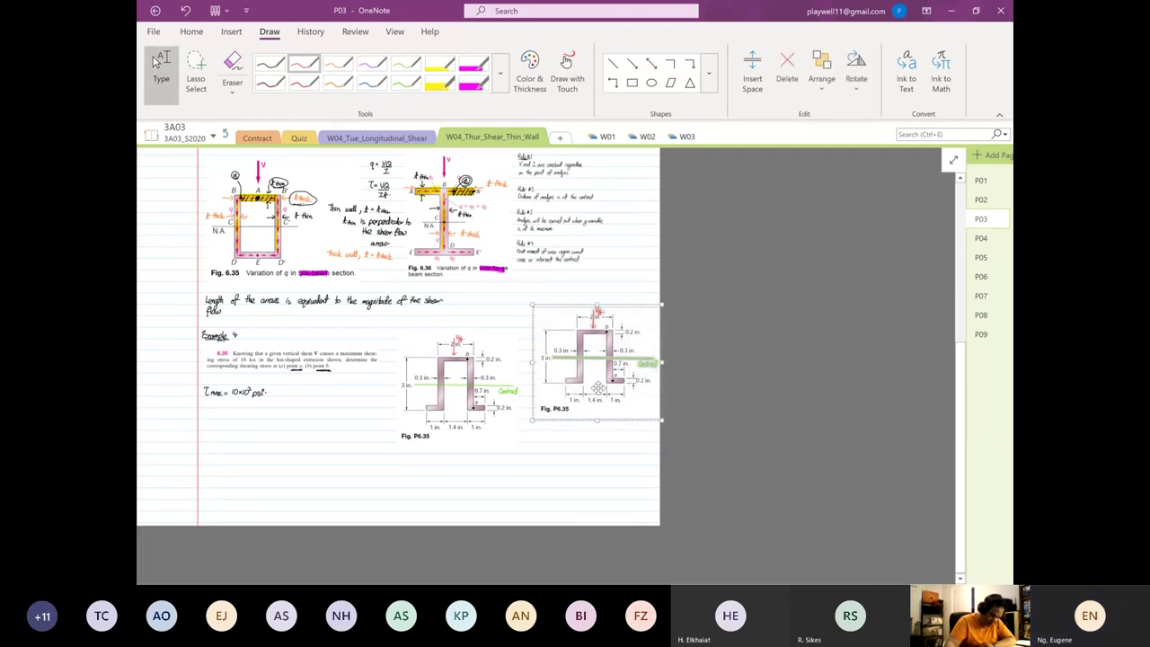
pyautogui.moveTo(598, 379); pyautogui.dragTo(582, 409)
pyautogui.click(590, 473)
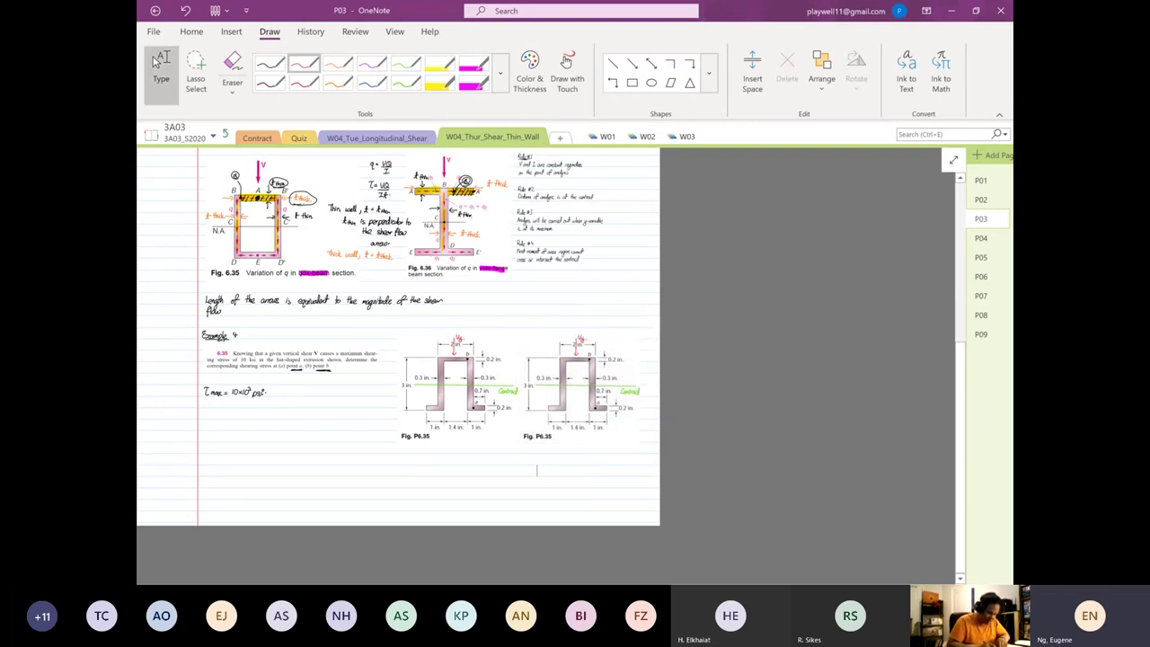
pyautogui.keyDown('ctrl'); pyautogui.scroll(5, 591, 472); pyautogui.keyUp('ctrl')
# Step: Draw a rectangle over the left figure's lower half, below the centroid line
pyautogui.scroll(2, 546, 360)
pyautogui.hscroll(2, 546, 359)
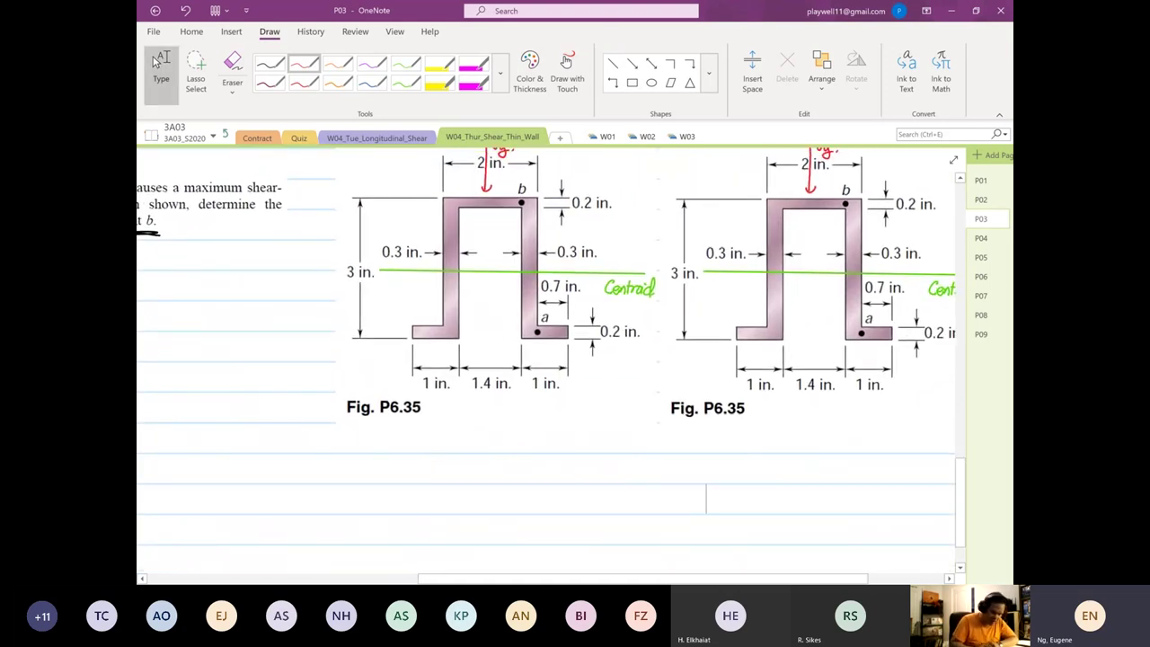
pyautogui.scroll(1, 546, 359)
pyautogui.hscroll(1, 546, 359)
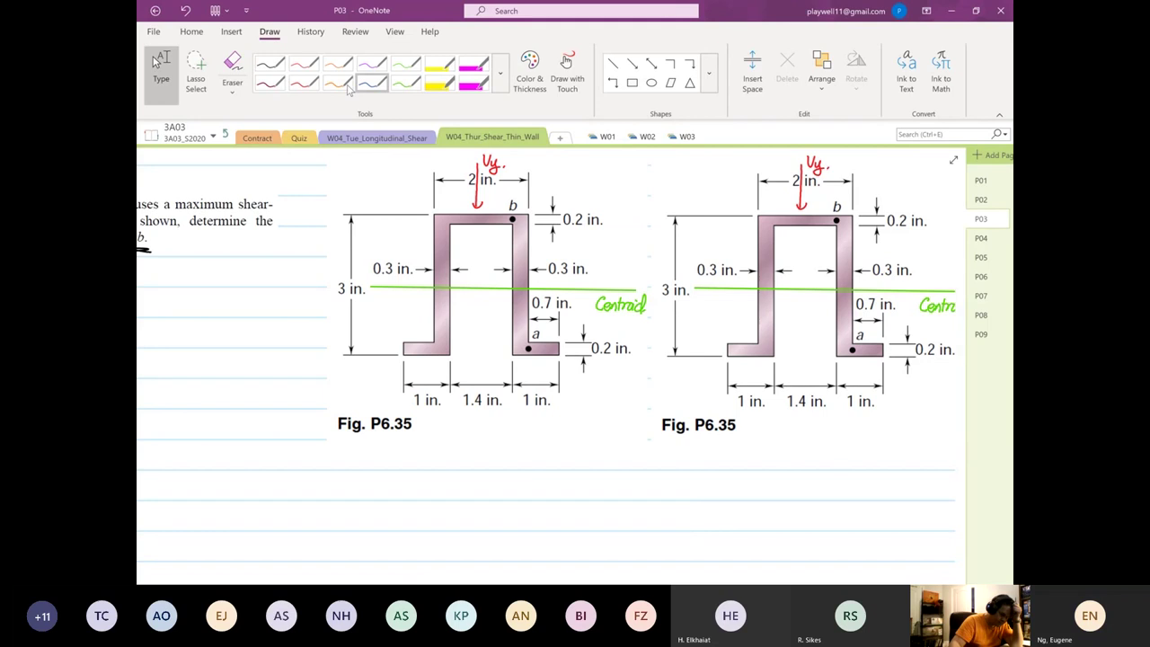
pyautogui.click(582, 74)
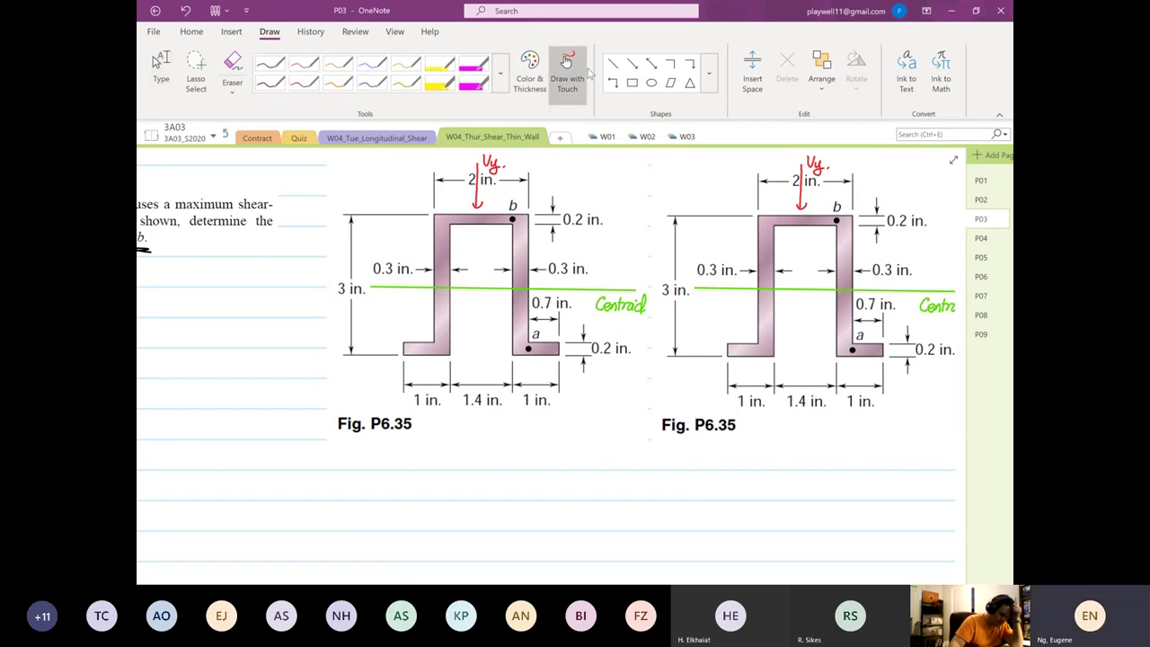
pyautogui.click(631, 82)
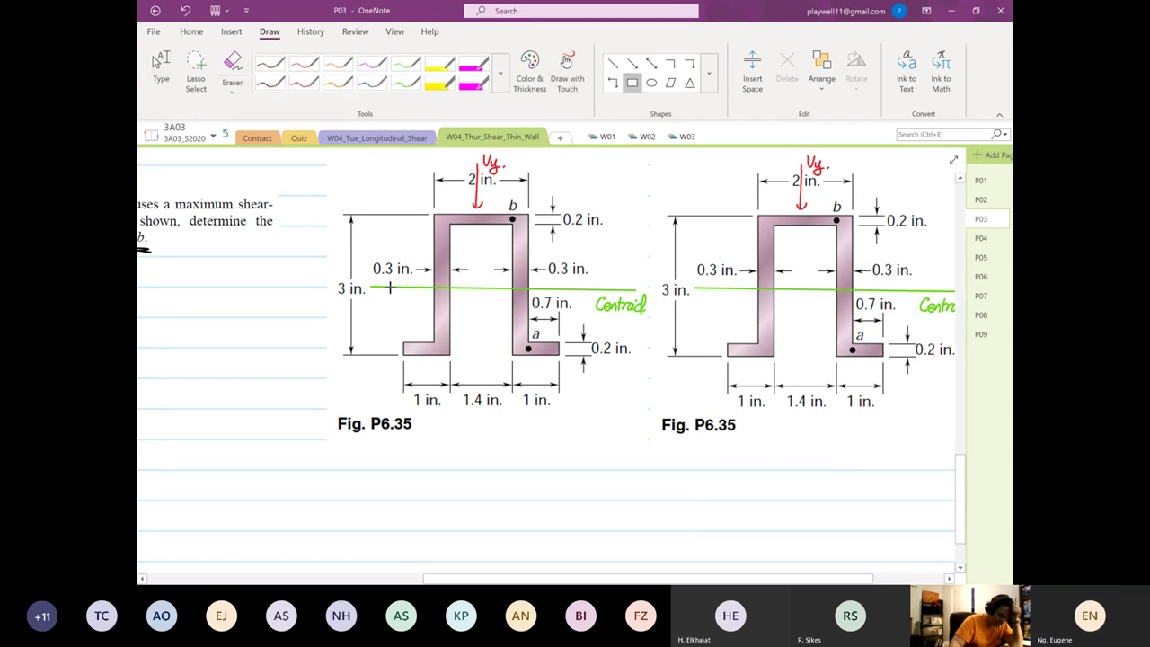
pyautogui.moveTo(390, 287)
pyautogui.mouseDown()
pyautogui.moveTo(532, 374)
pyautogui.moveTo(619, 405)
pyautogui.mouseUp()
# Step: Open the drawn rectangle's context menu, dismiss it, and deselect the rectangle
pyautogui.rightClick(493, 409)
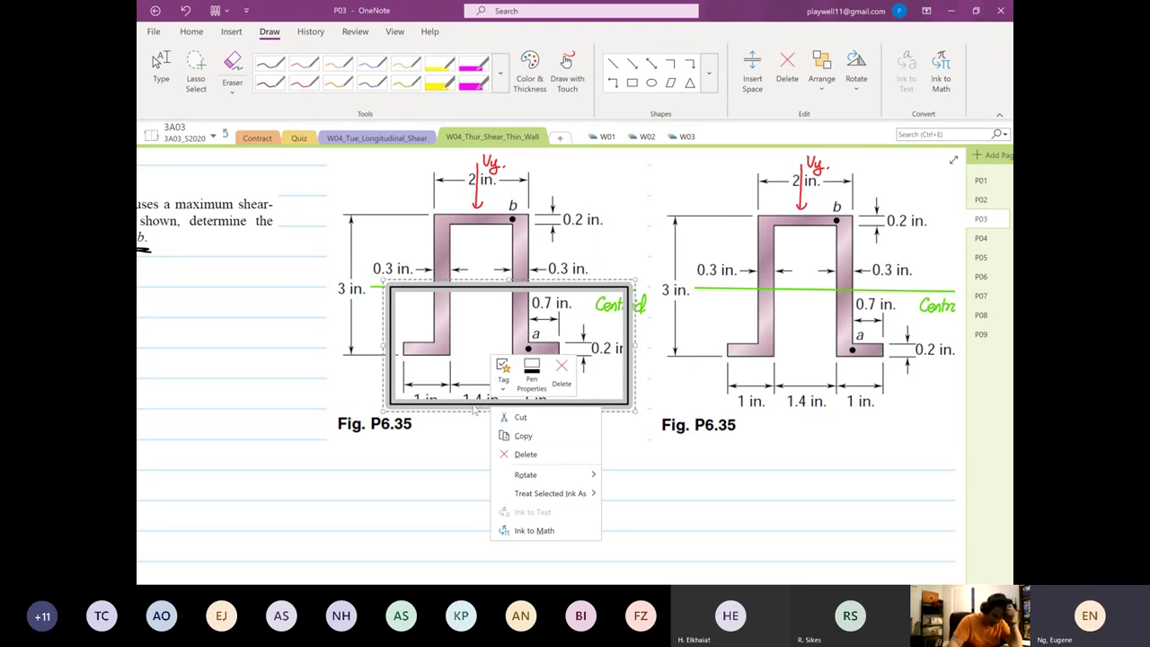
pyautogui.rightClick(473, 406)
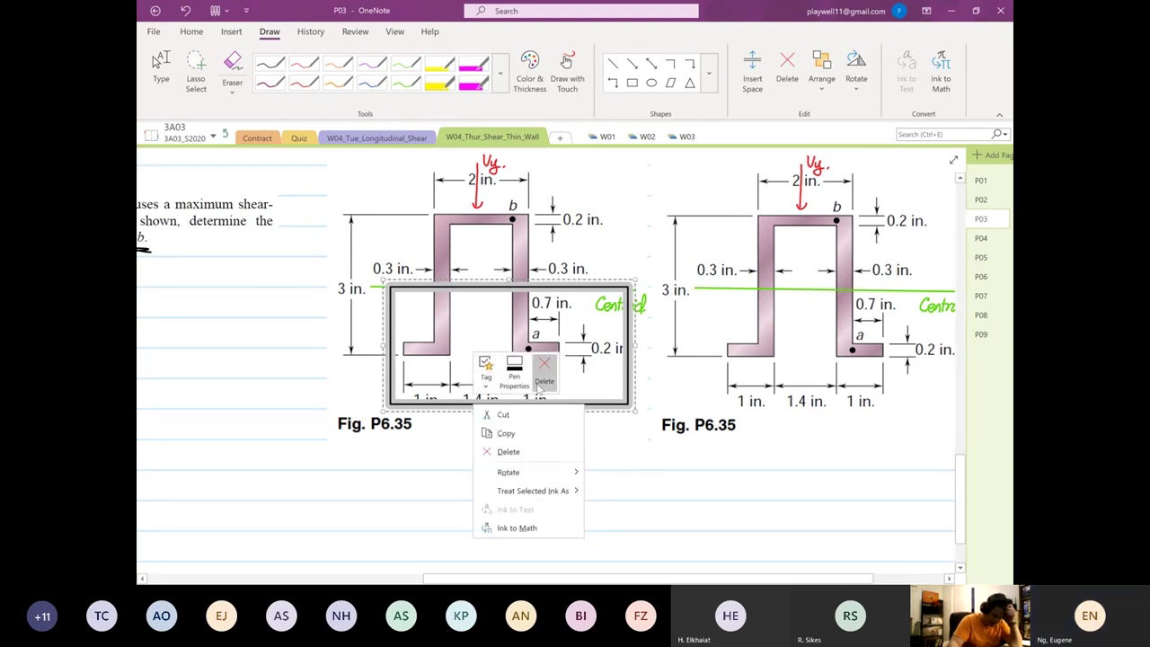
pyautogui.press('Escape')
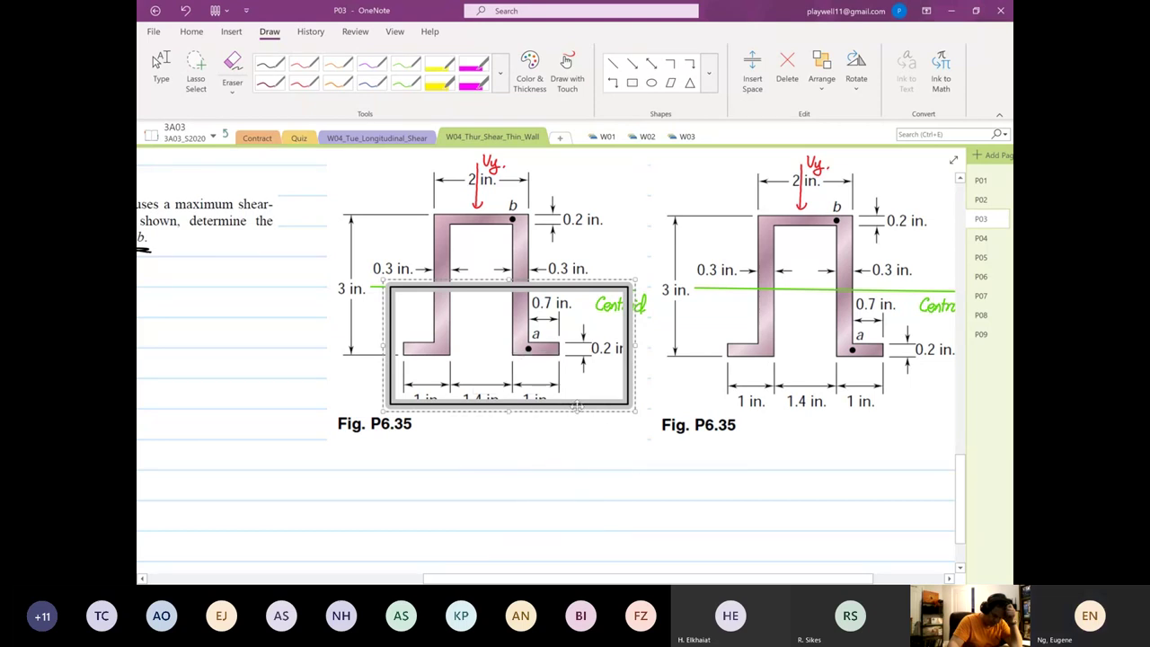
pyautogui.click(576, 406)
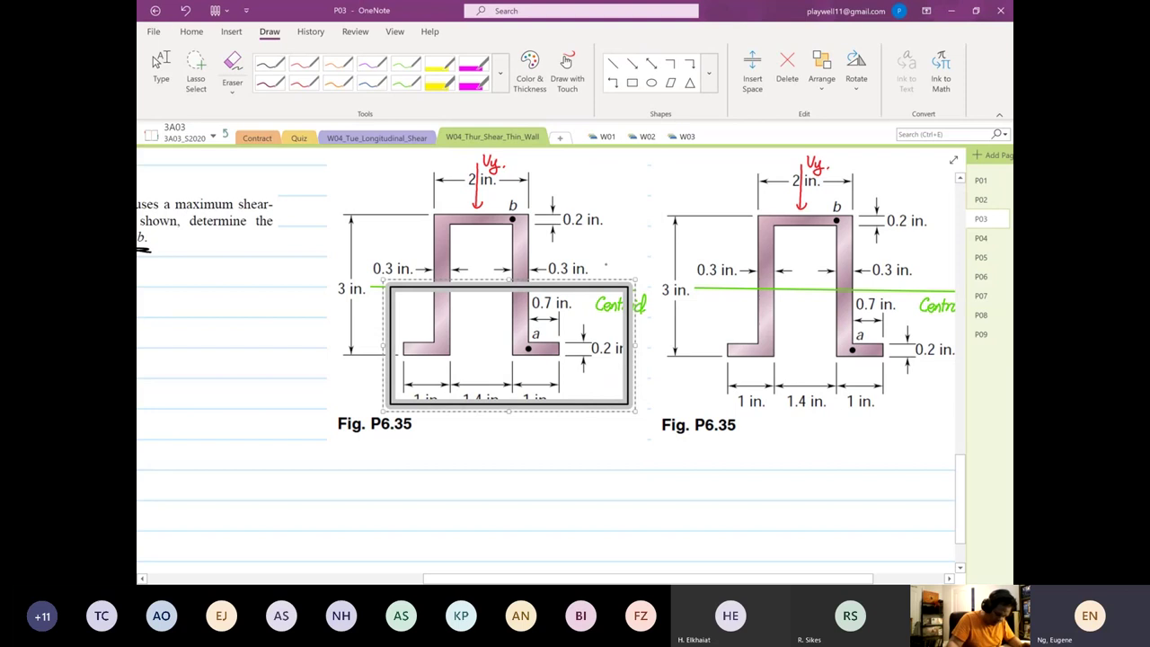
pyautogui.rightClick(396, 304)
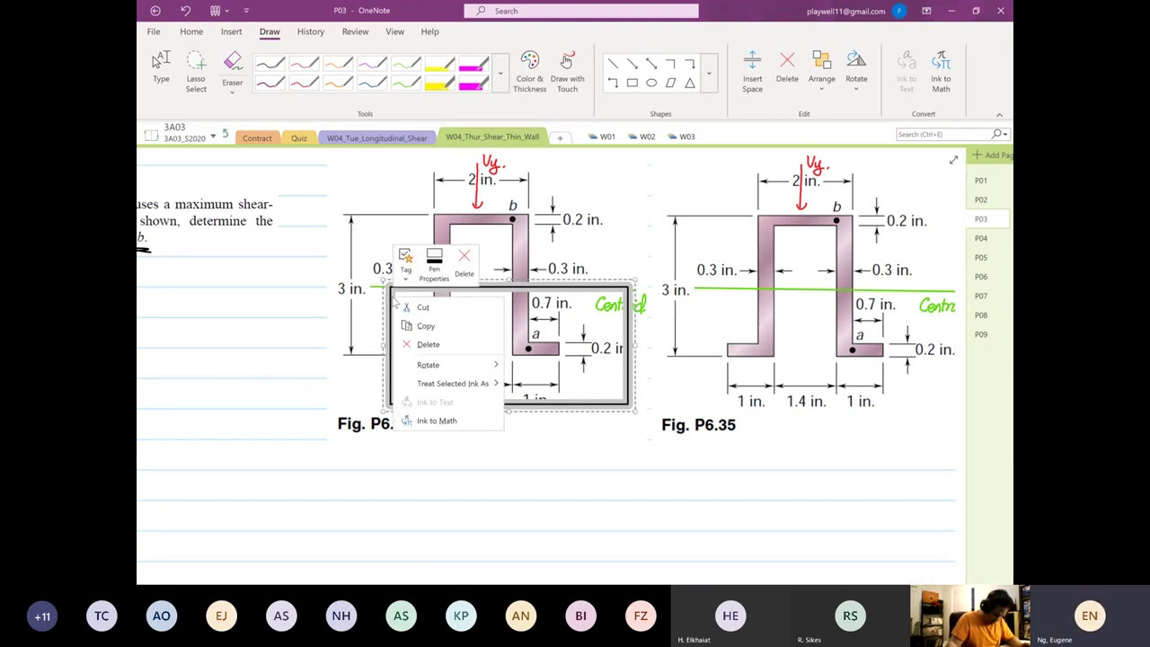
pyautogui.press('Escape')
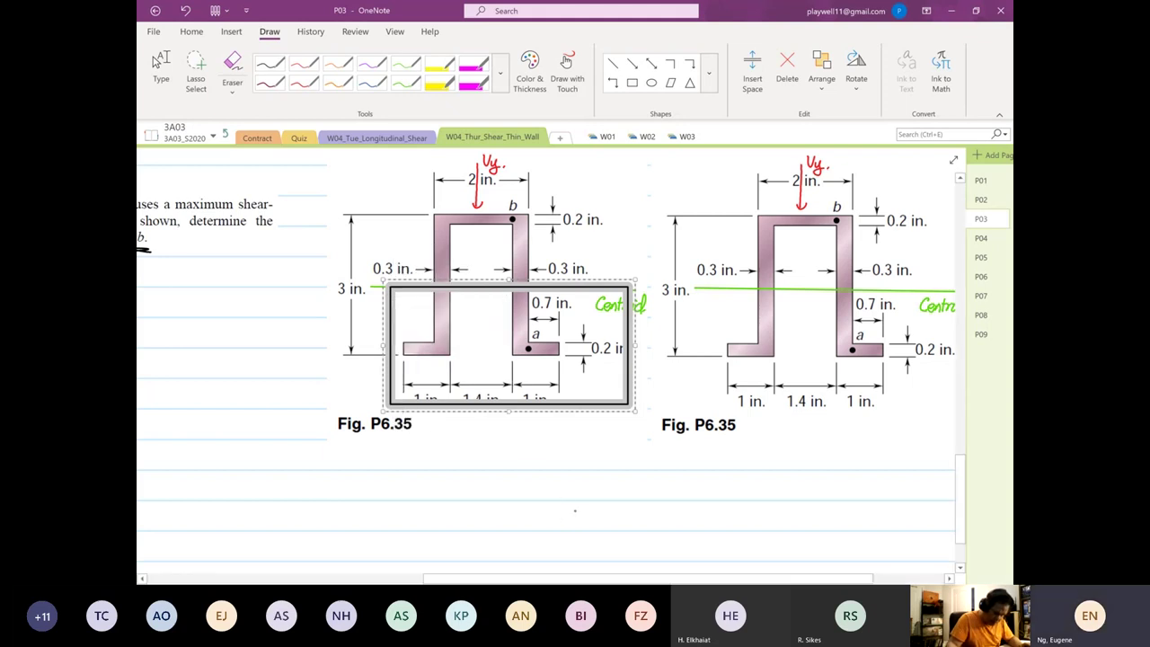
pyautogui.click(496, 413)
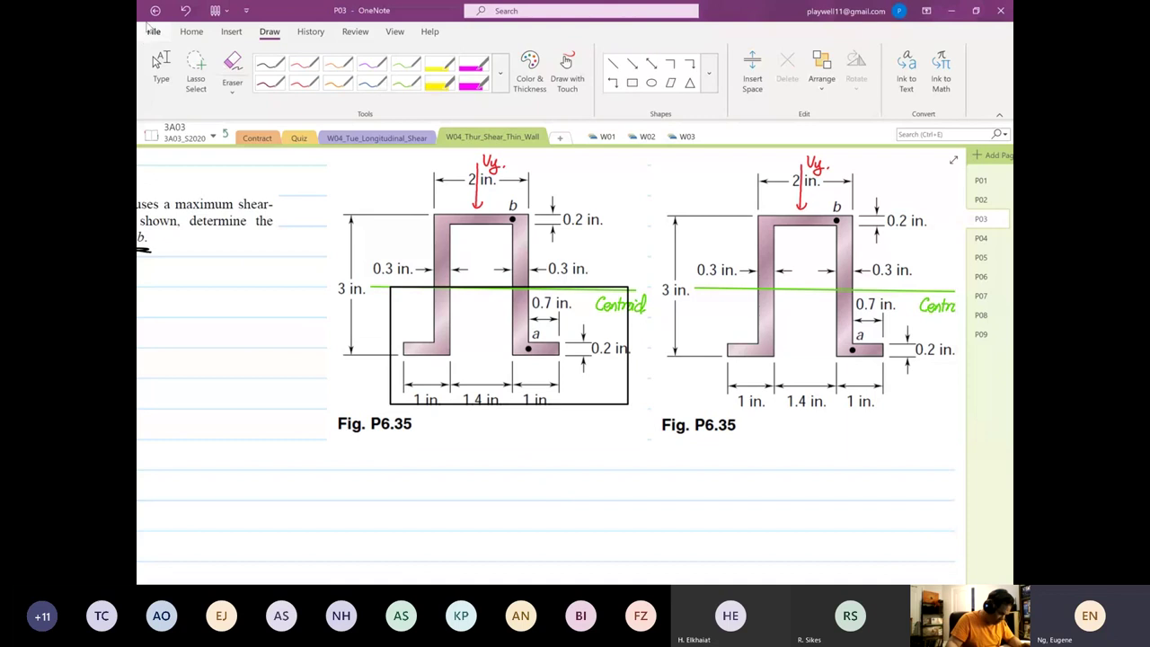
# Step: Delete the rectangle drawn around the left figure's lower part
pyautogui.click(393, 288)
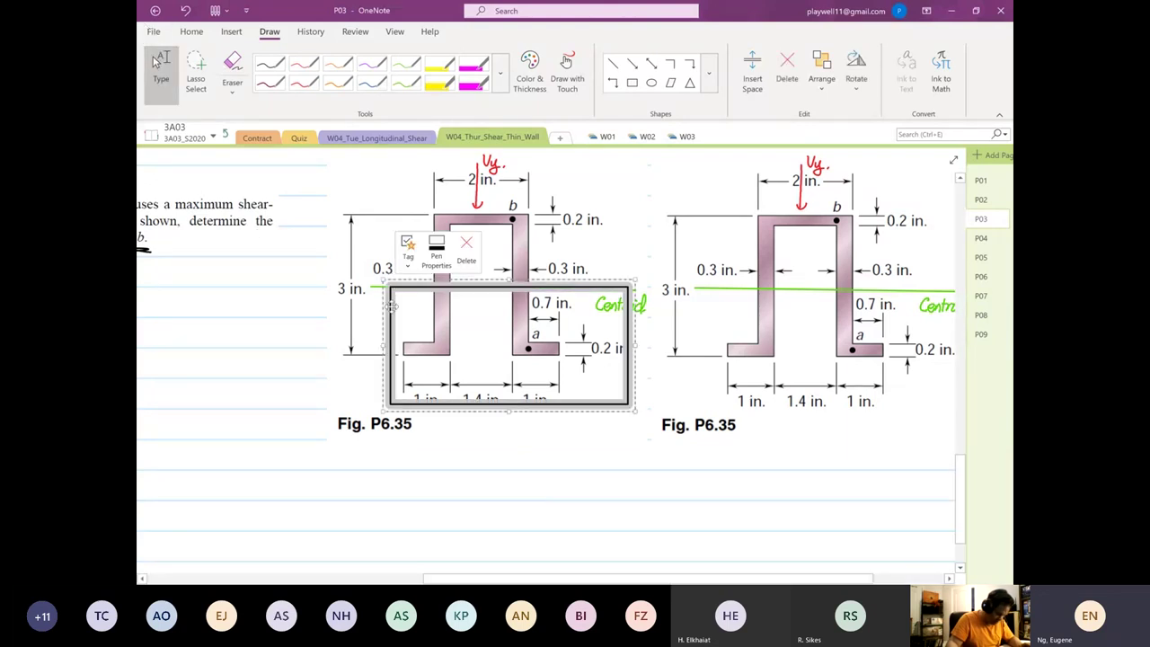
pyautogui.rightClick(393, 319)
pyautogui.click(415, 363)
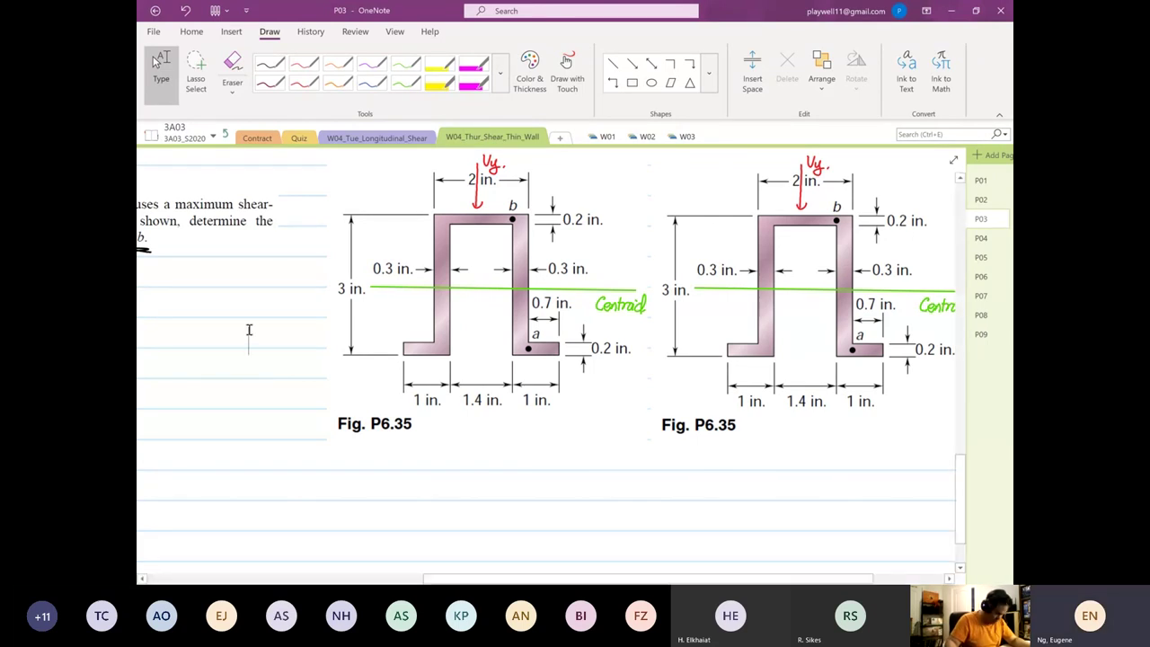
# Step: Paste the blue image over the left figure and resize it to cover only below the centroid line
pyautogui.rightClick(249, 331)
pyautogui.click(274, 393)
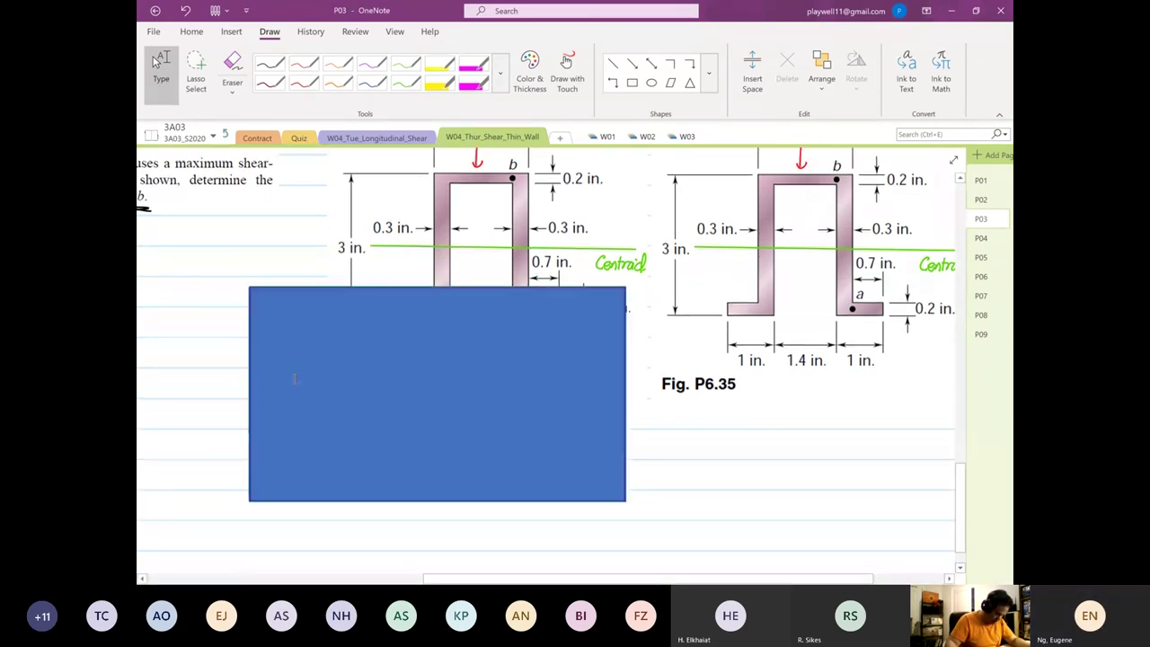
pyautogui.click(257, 338)
pyautogui.moveTo(257, 338); pyautogui.dragTo(380, 299)
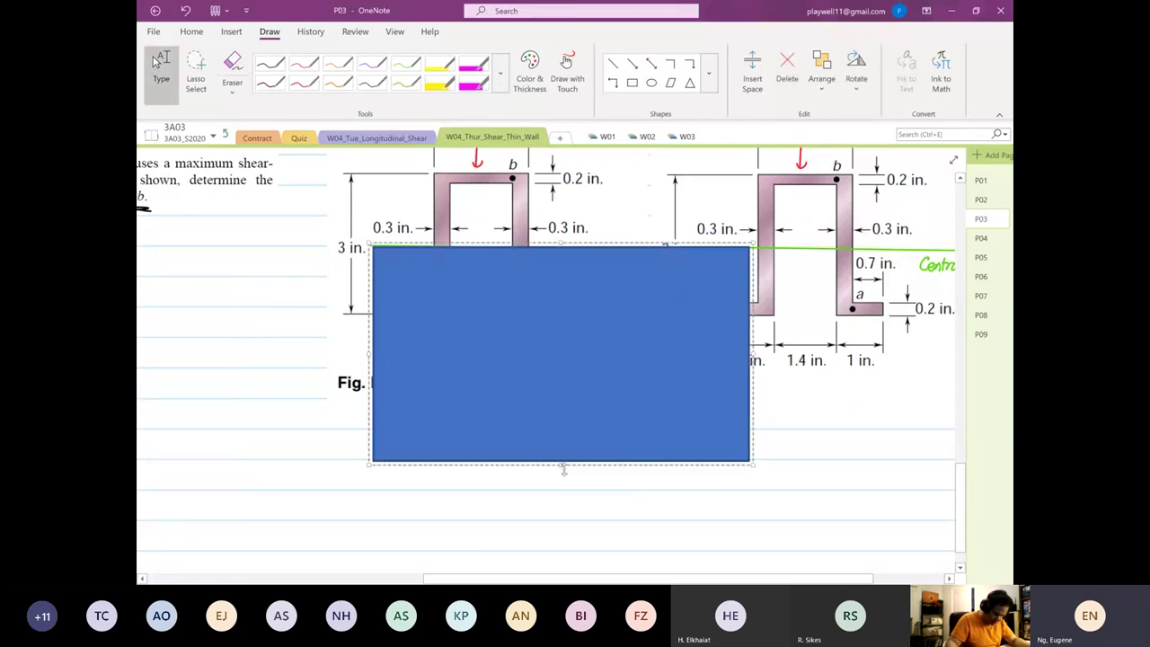
pyautogui.moveTo(560, 463); pyautogui.dragTo(548, 369)
pyautogui.moveTo(749, 310); pyautogui.dragTo(581, 310)
pyautogui.click(591, 460)
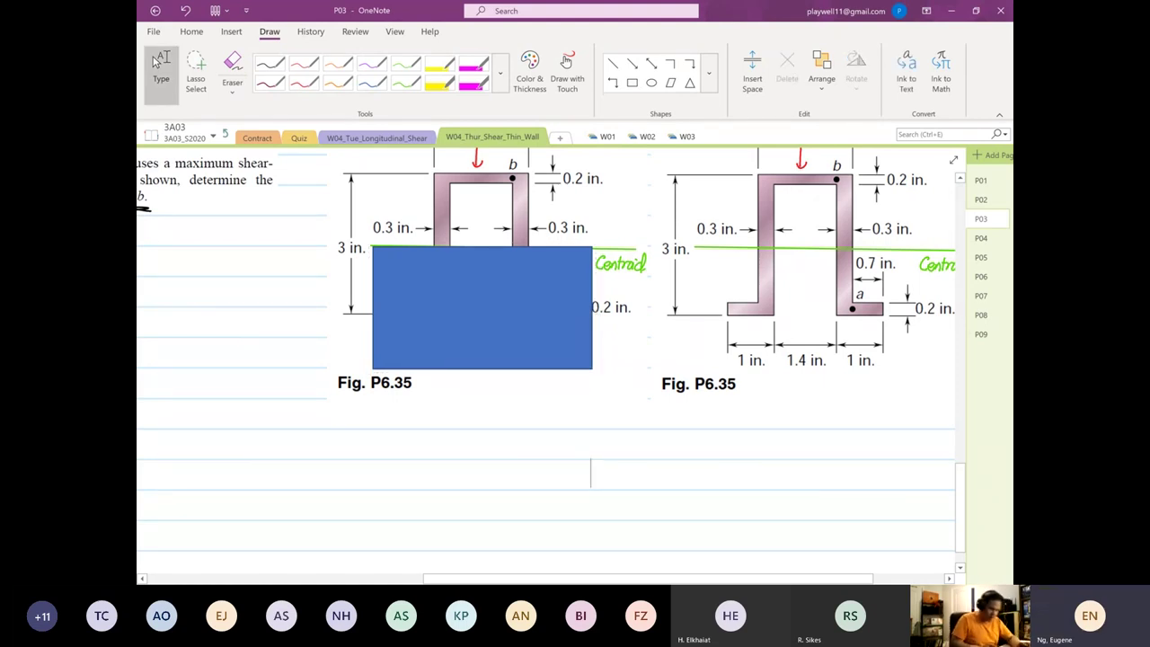
pyautogui.scroll(1, 591, 461)
pyautogui.click(492, 320)
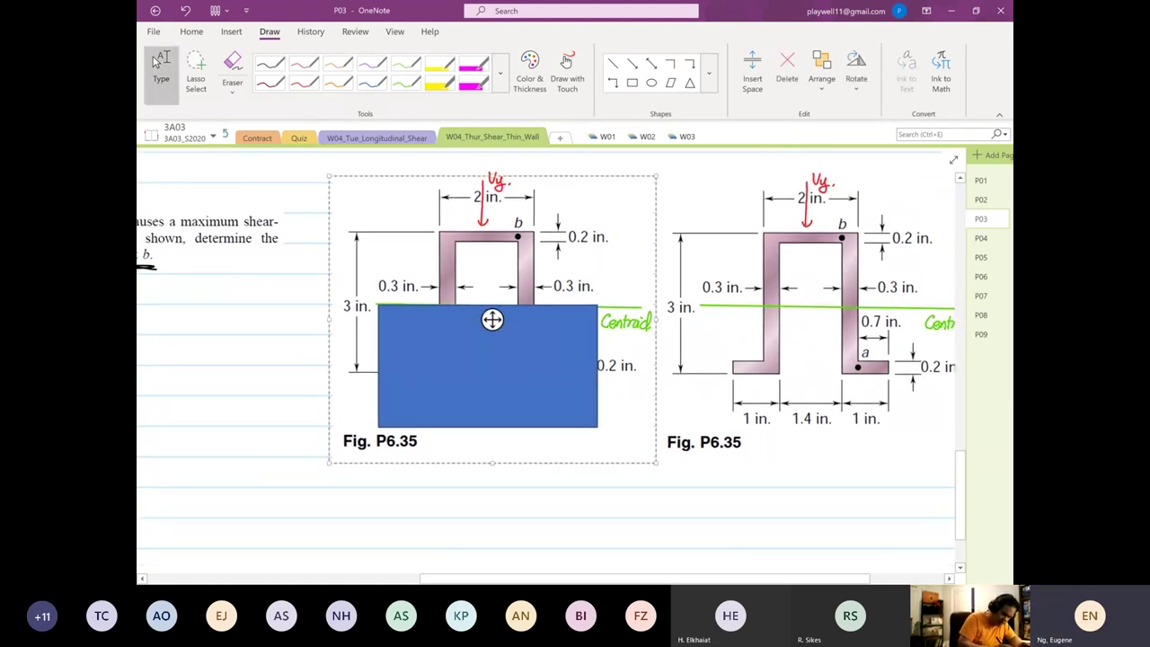
# Step: Handwrite the label 'Box beam.' beside the left figure
pyautogui.press('Escape')
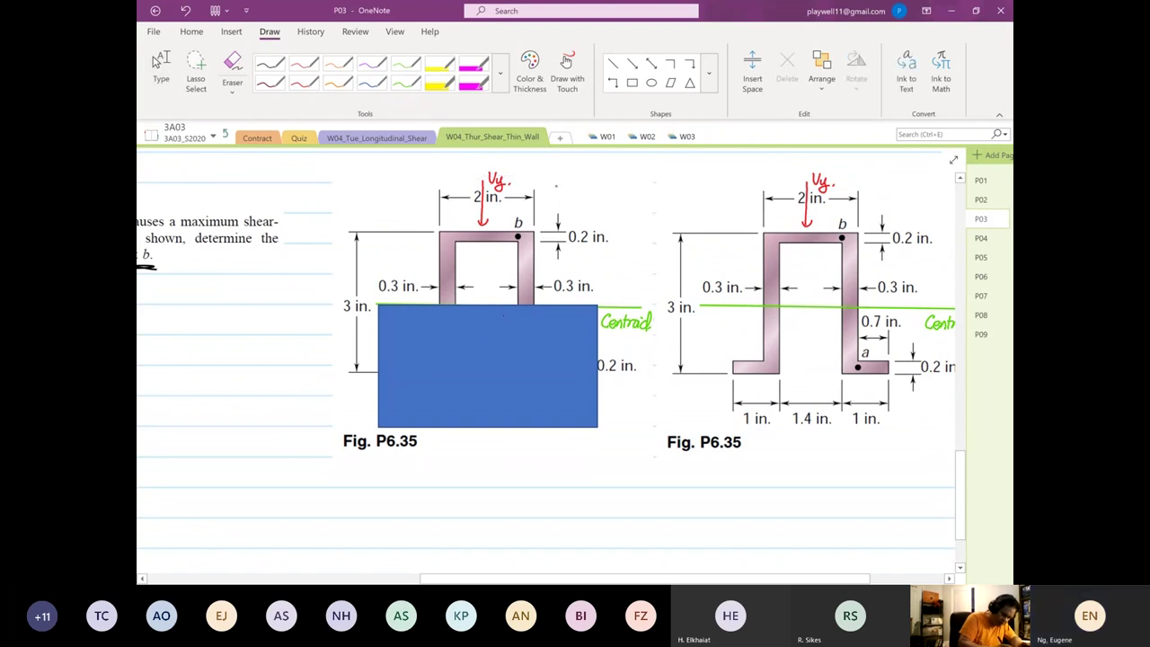
pyautogui.moveTo(552, 179); pyautogui.dragTo(556, 195)
pyautogui.moveTo(566, 187); pyautogui.dragTo(625, 194)
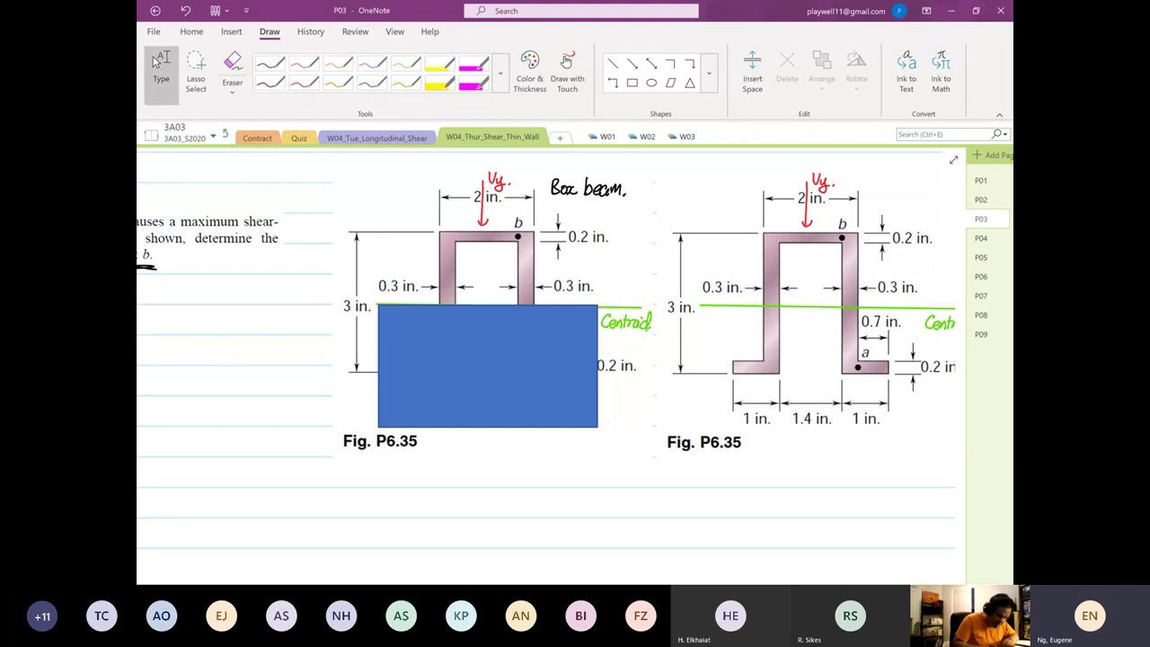
pyautogui.keyDown('ctrl'); pyautogui.scroll(2, 157, 59); pyautogui.keyUp('ctrl')
pyautogui.keyDown('ctrl'); pyautogui.scroll(-1, 157, 59); pyautogui.keyUp('ctrl')
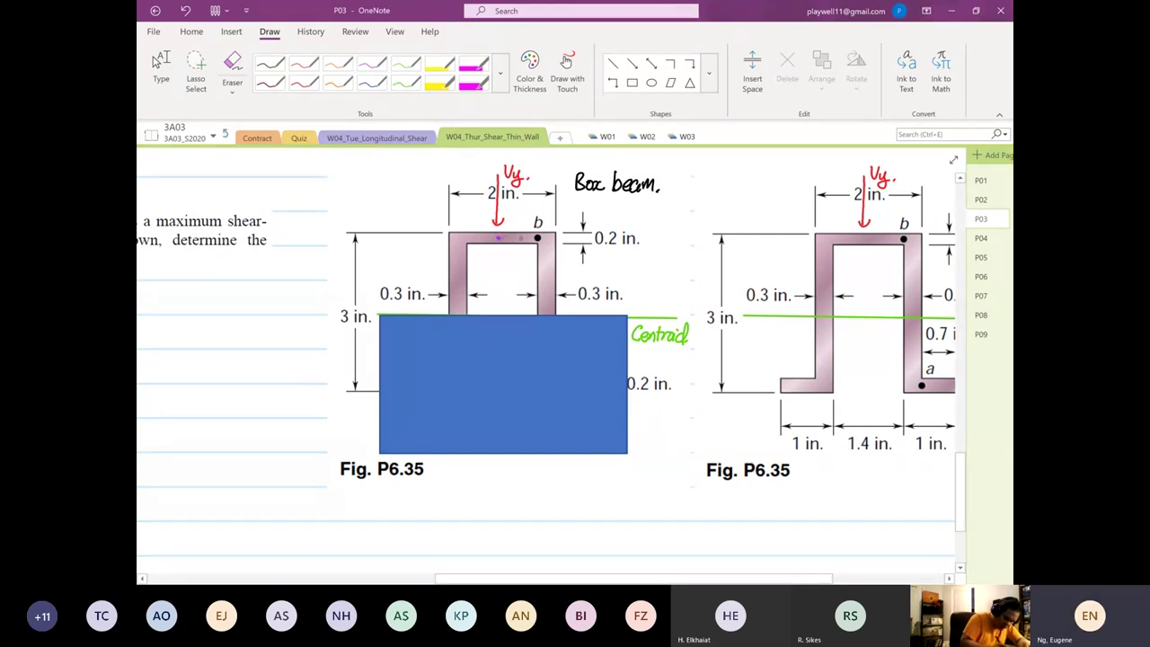
# Step: Draw magenta shear-flow arrows along the top flange and down both webs
pyautogui.moveTo(491, 238)
pyautogui.mouseDown()
pyautogui.moveTo(474, 238)
pyautogui.moveTo(539, 239)
pyautogui.mouseUp()
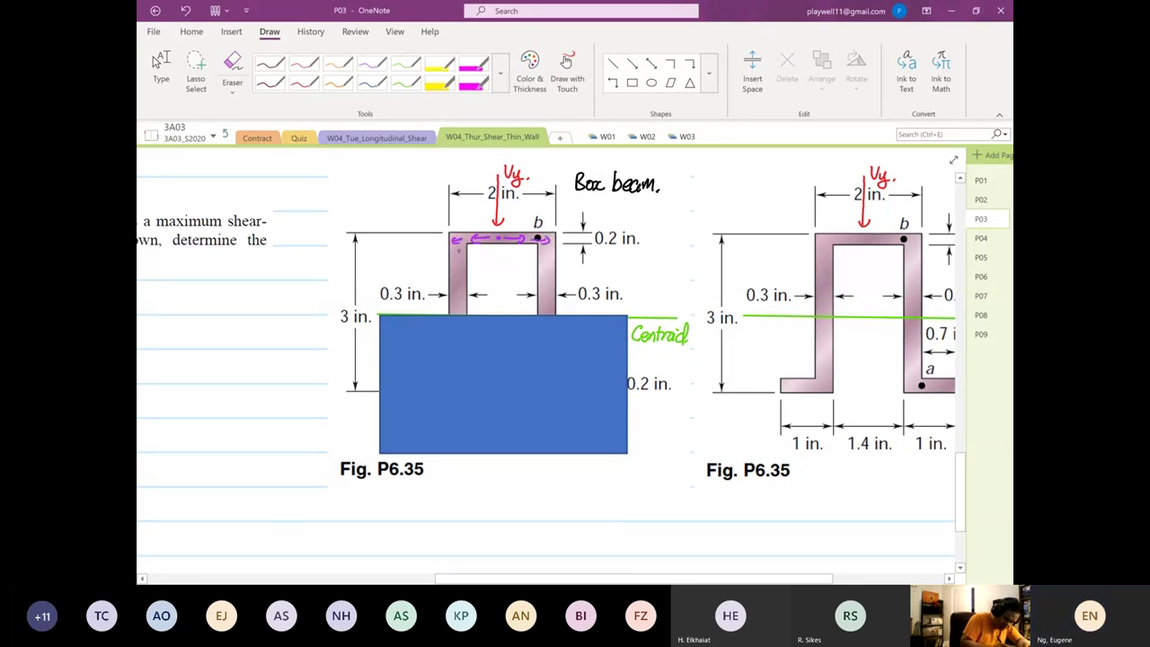
pyautogui.moveTo(457, 250); pyautogui.dragTo(456, 306)
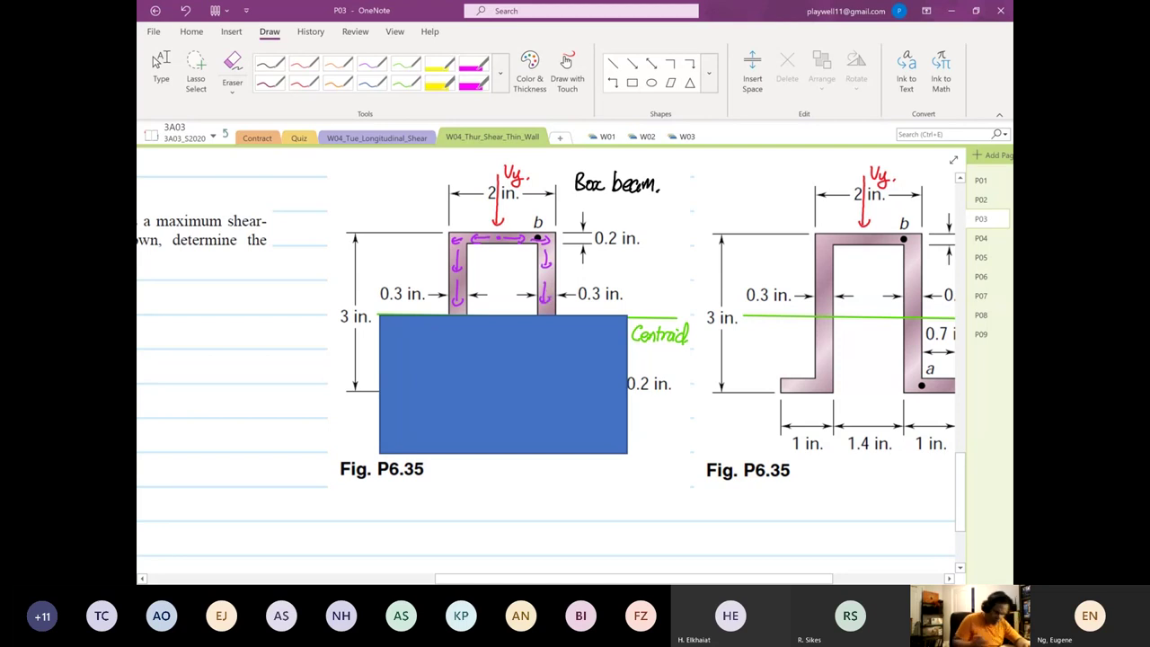
pyautogui.moveTo(546, 282); pyautogui.dragTo(545, 305)
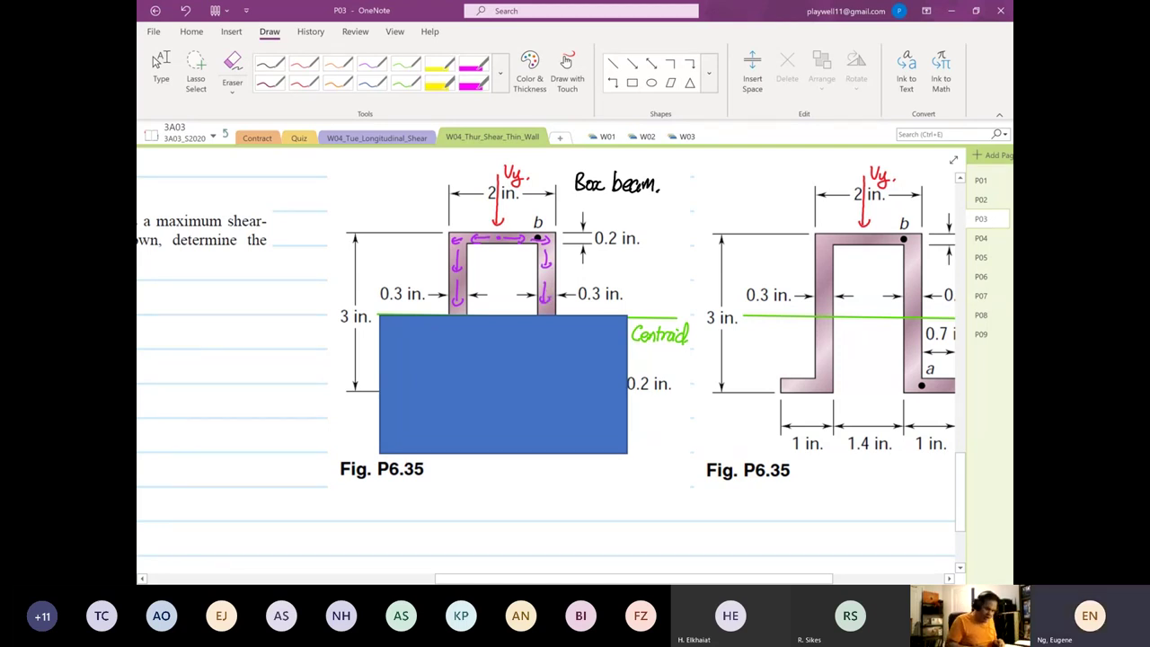
pyautogui.click(158, 62)
pyautogui.moveTo(746, 549); pyautogui.dragTo(573, 556)
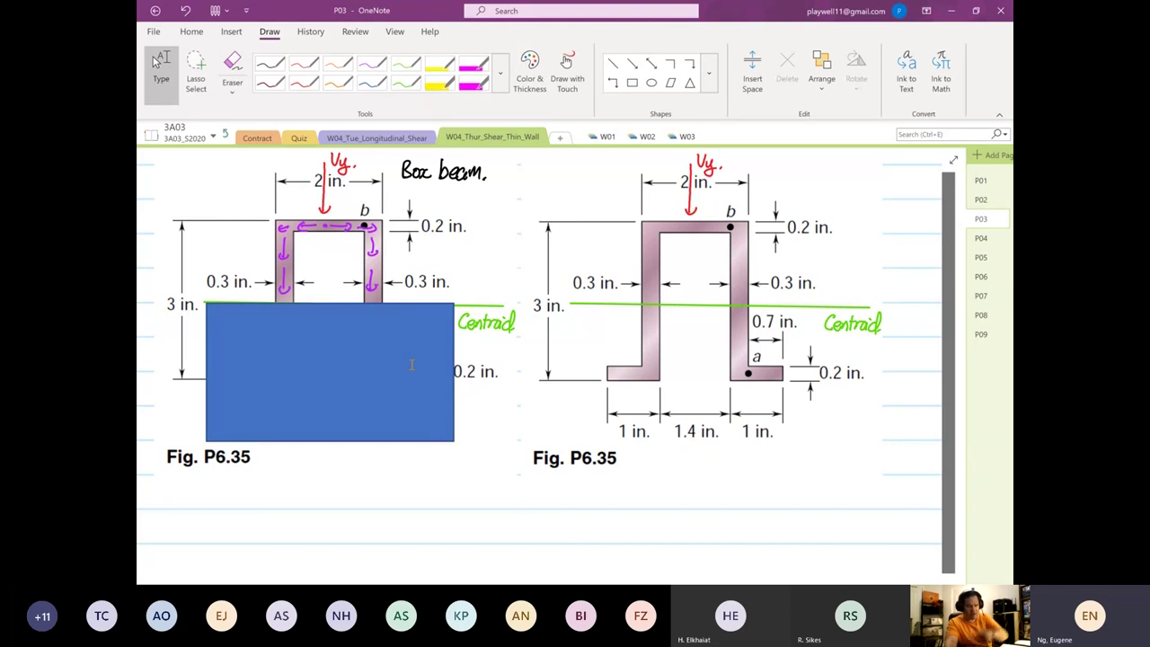
# Step: Copy the blue rectangle and paste a duplicate onto the page
pyautogui.click(360, 425)
pyautogui.rightClick(360, 425)
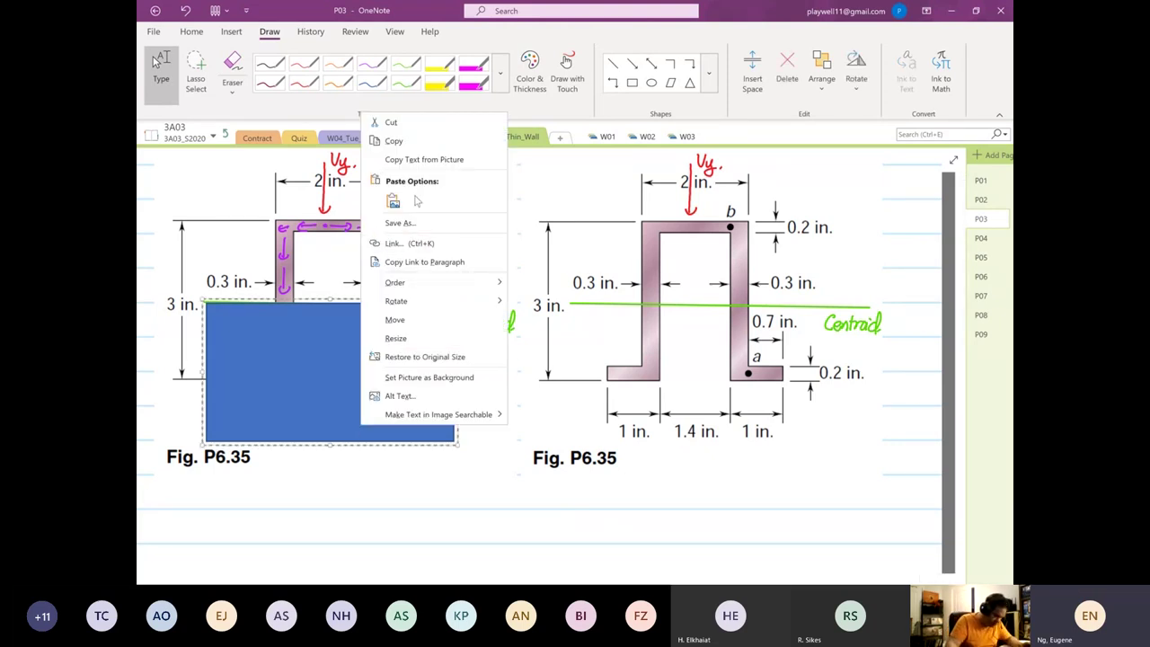
pyautogui.click(416, 148)
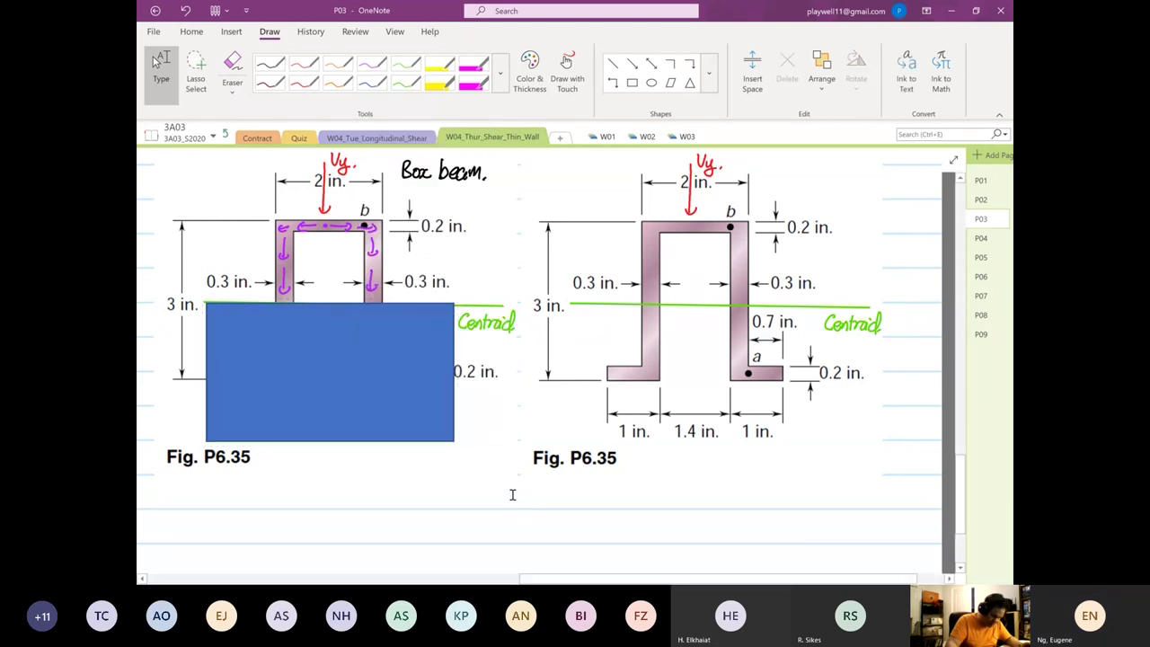
pyautogui.rightClick(527, 495)
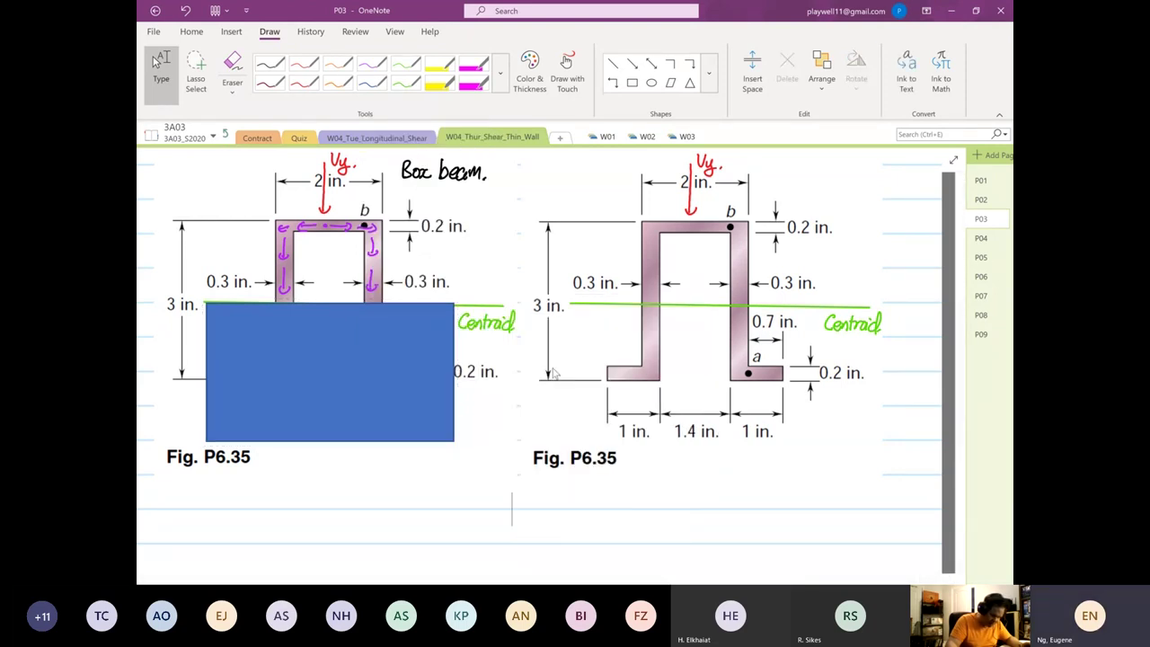
pyautogui.click(545, 362)
# Step: Position the blue copy over the right figure's upper part, above its centroid line
pyautogui.moveTo(575, 441); pyautogui.dragTo(631, 171)
pyautogui.scroll(3, 743, 505)
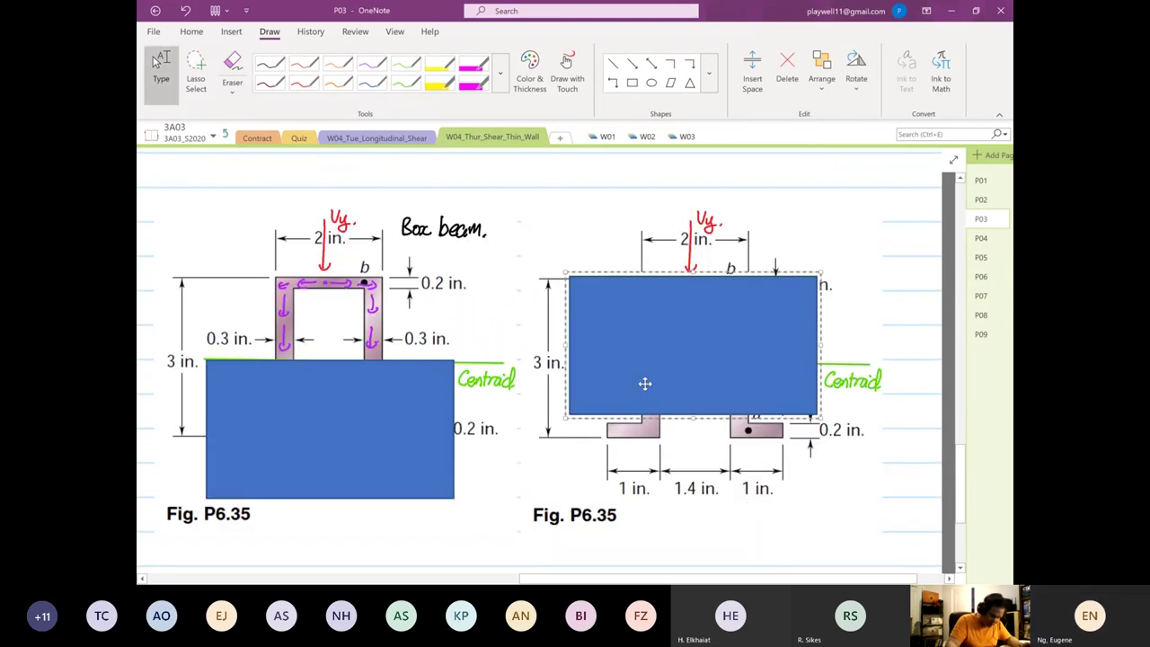
pyautogui.click(607, 366)
pyautogui.click(607, 366)
pyautogui.moveTo(621, 328); pyautogui.dragTo(624, 288)
pyautogui.click(640, 519)
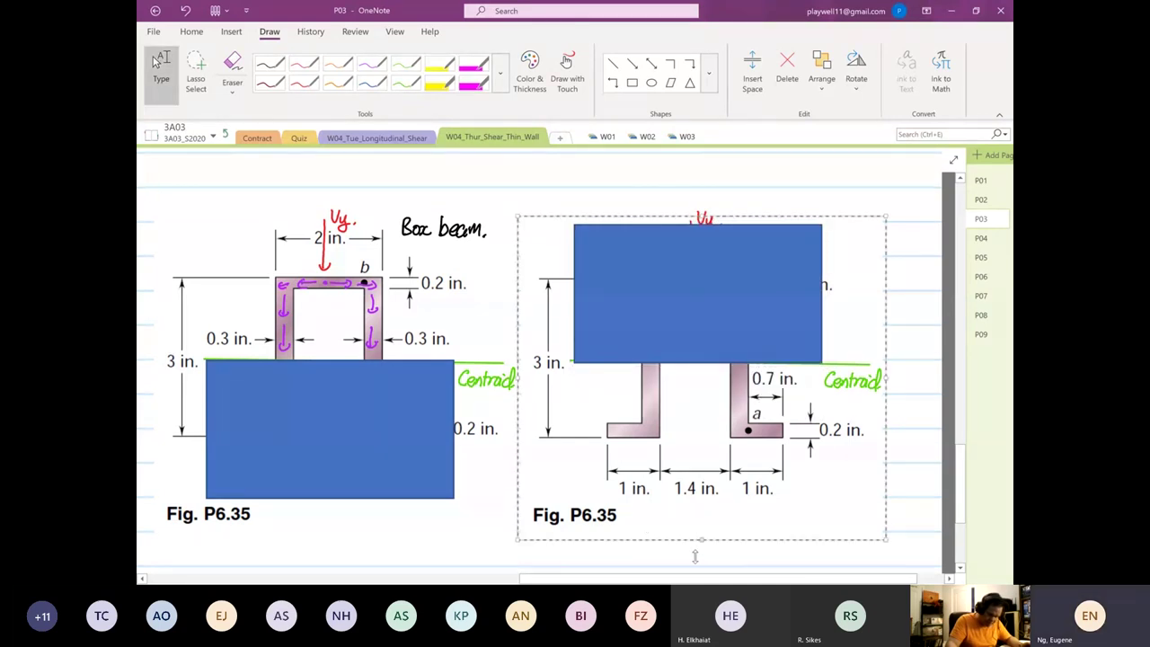
pyautogui.click(449, 550)
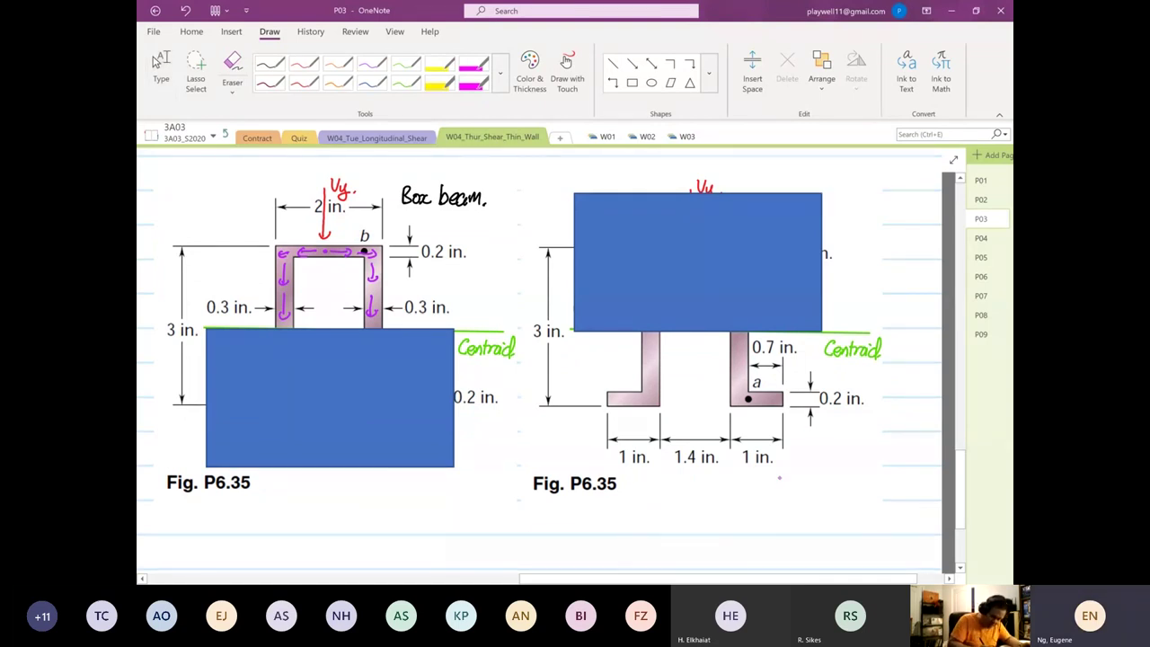
# Step: Handwrite 'Wide flange' beneath the right figure
pyautogui.moveTo(778, 472); pyautogui.dragTo(808, 487)
pyautogui.press('Escape')
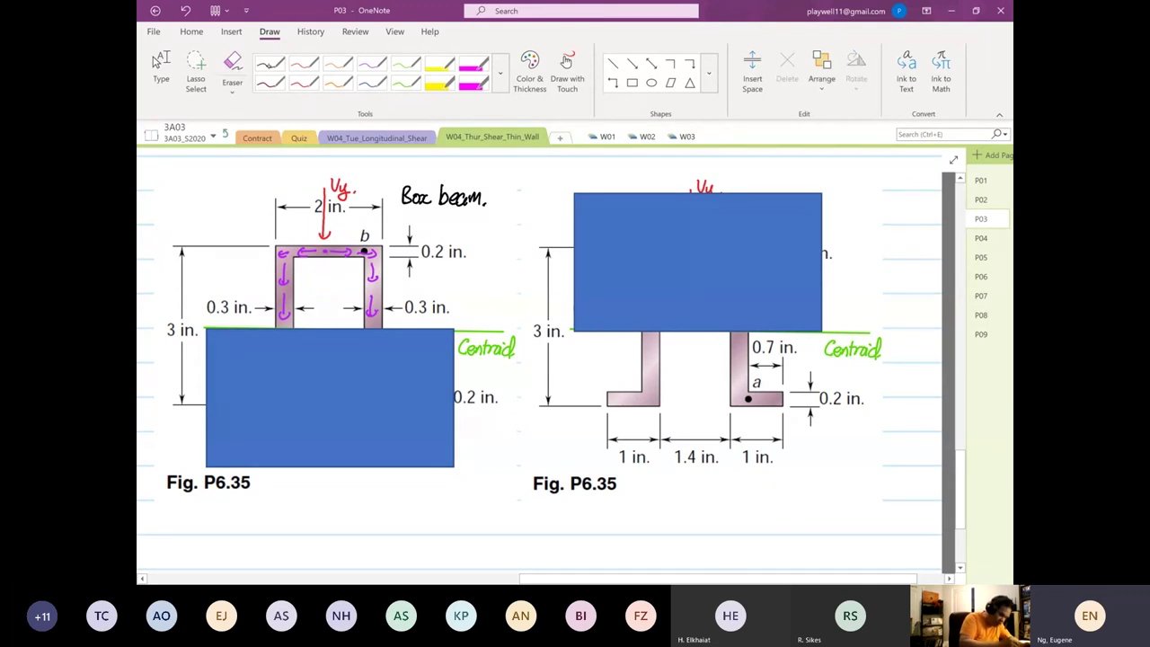
pyautogui.moveTo(776, 473); pyautogui.dragTo(790, 483)
pyautogui.moveTo(793, 476); pyautogui.dragTo(876, 490)
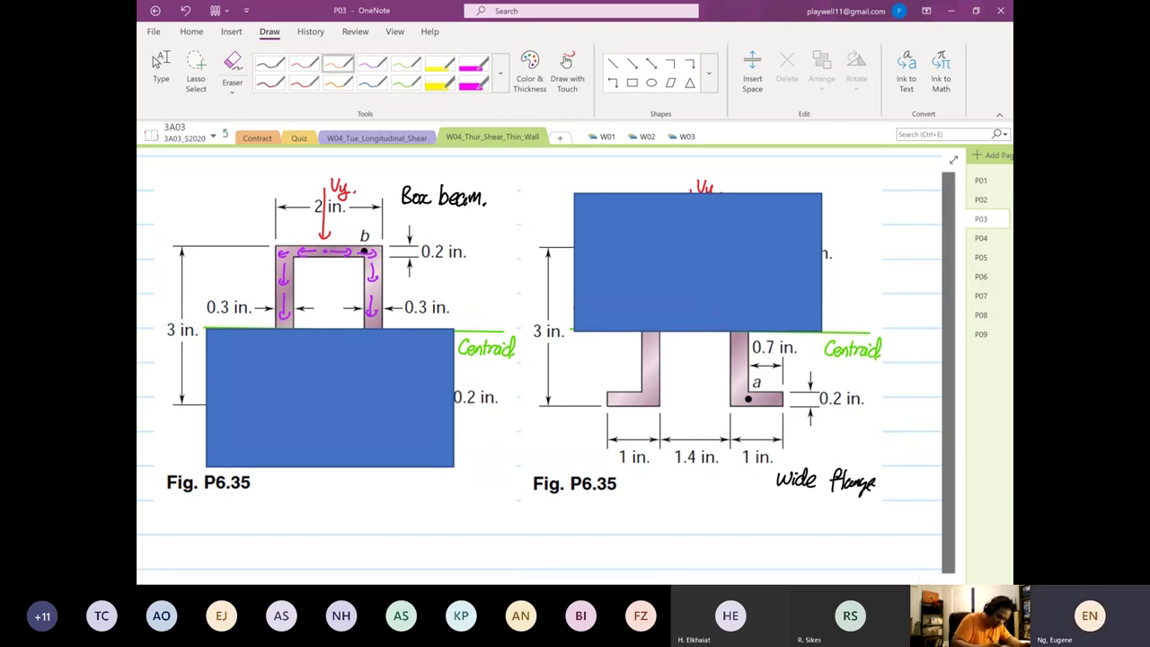
# Step: Draw orange shear-flow arrows down the wide-flange webs and along the bottom-left flange, then pan below
pyautogui.moveTo(689, 191); pyautogui.dragTo(690, 240)
pyautogui.moveTo(651, 338); pyautogui.dragTo(650, 357)
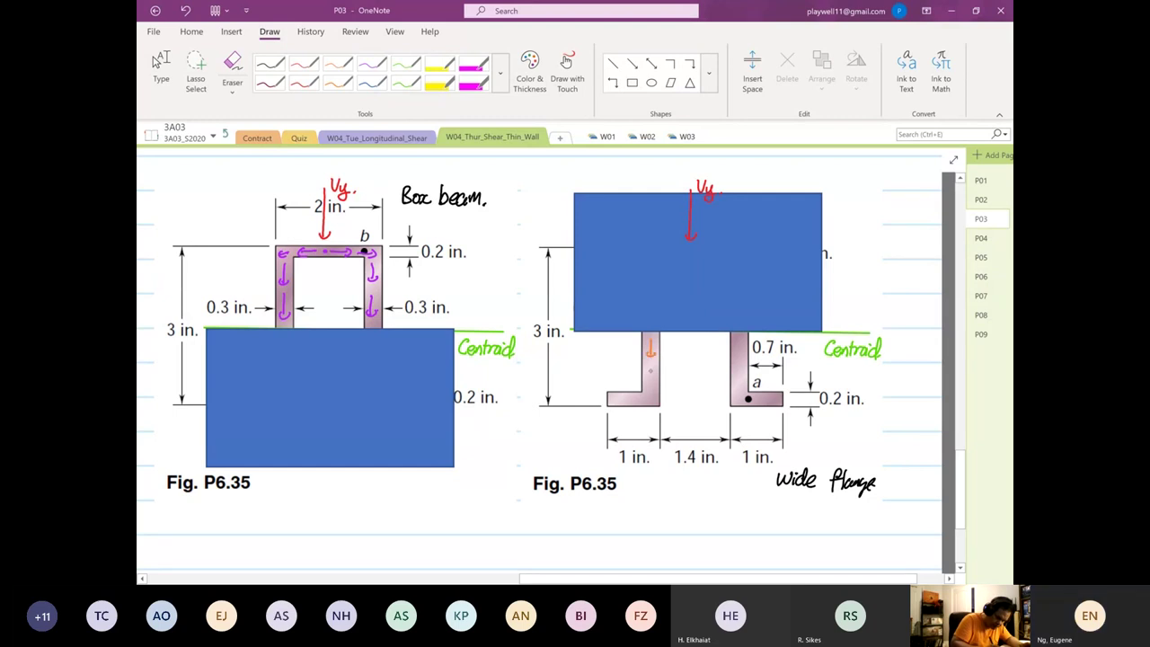
pyautogui.moveTo(632, 401); pyautogui.dragTo(609, 401)
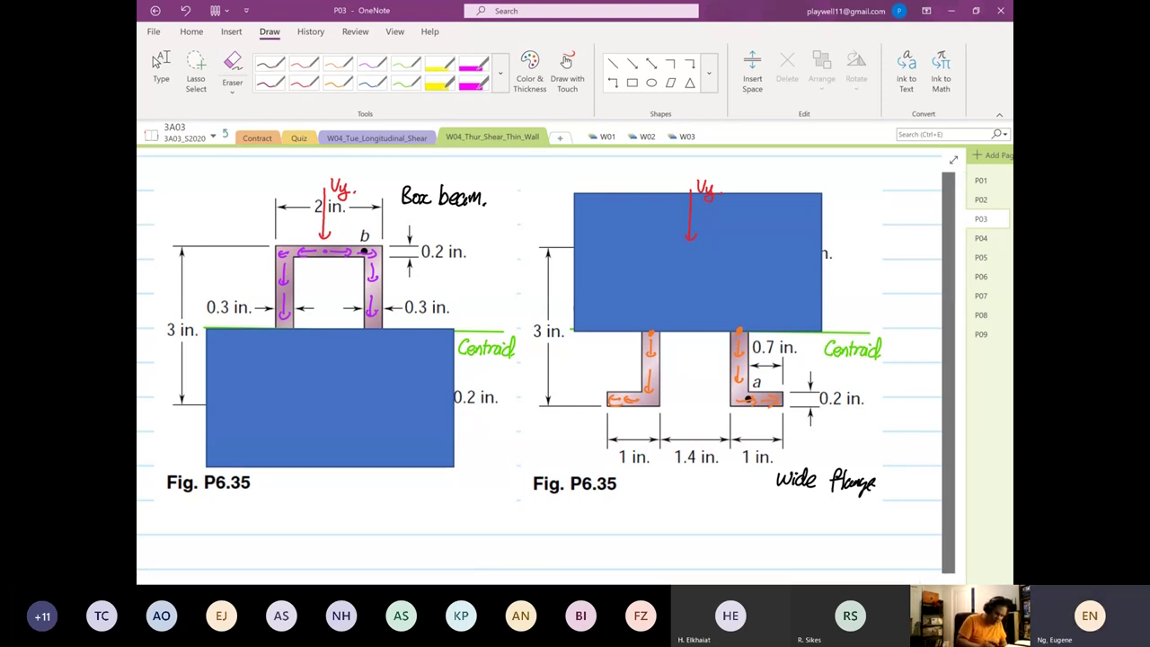
pyautogui.scroll(-1, 408, 556)
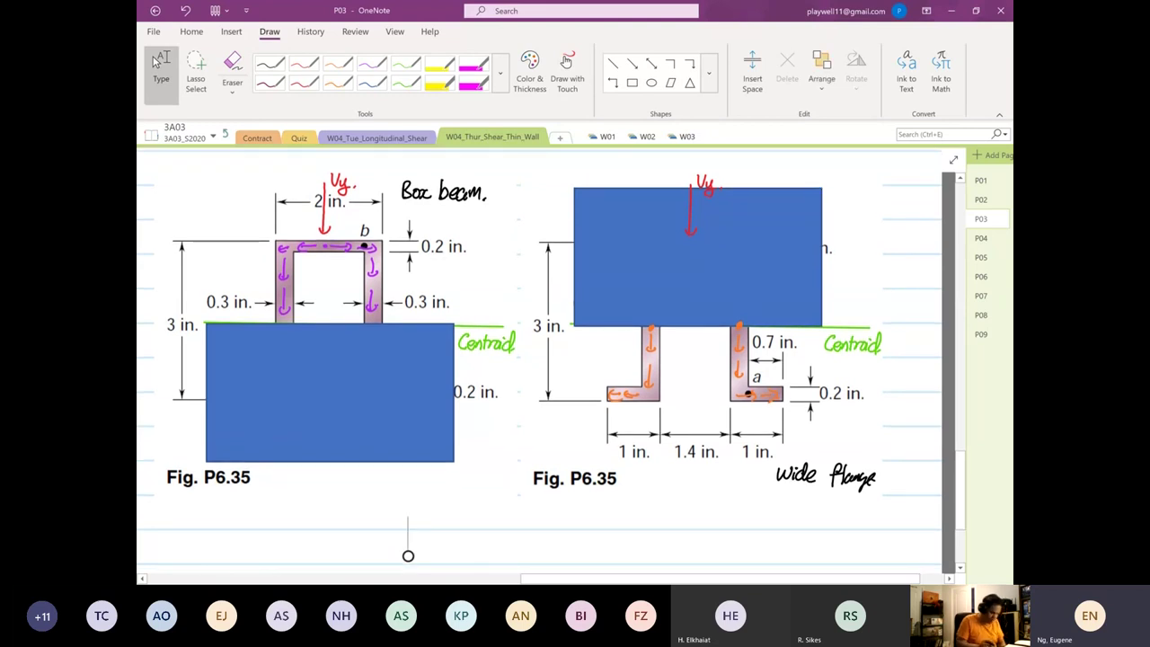
pyautogui.click(408, 556)
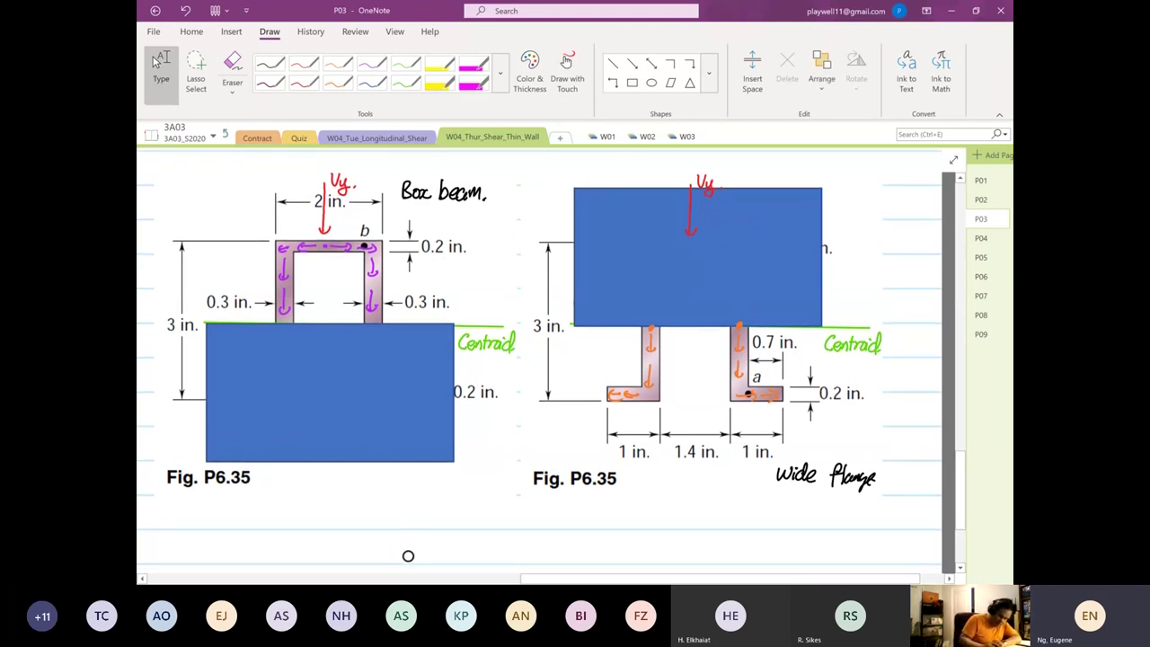
pyautogui.moveTo(406, 553); pyautogui.dragTo(724, 367)
# Step: Handwrite 'τb Thin wall analysis' below the τmax line
pyautogui.scroll(-2, 604, 370)
pyautogui.moveTo(604, 369); pyautogui.dragTo(703, 383)
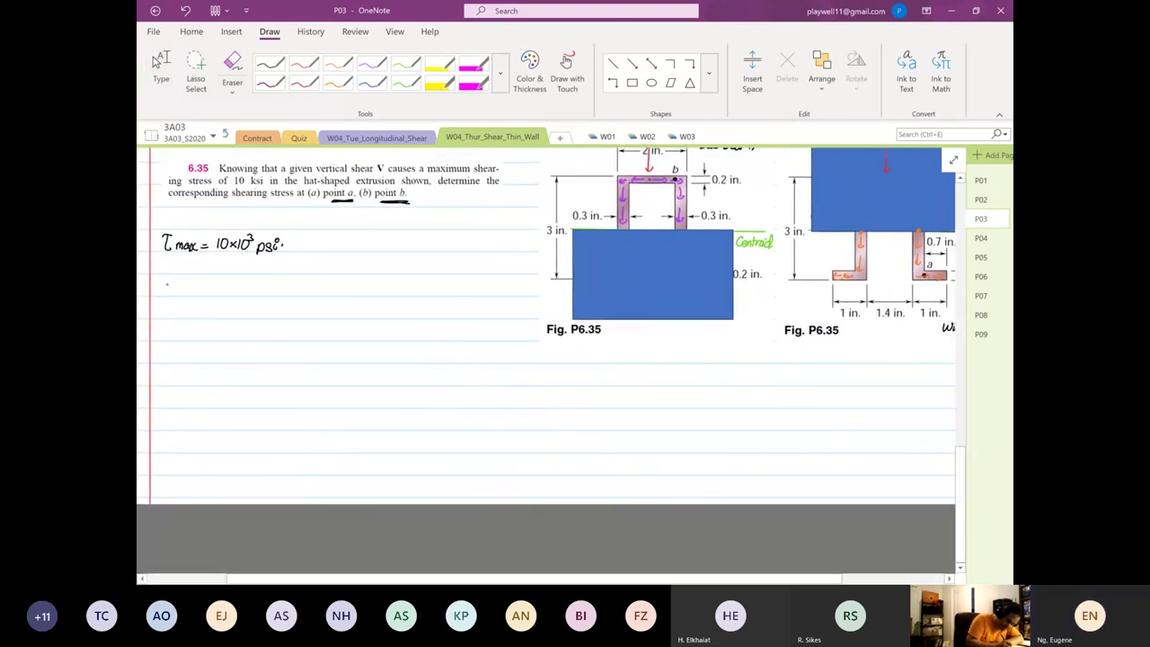
pyautogui.moveTo(171, 277)
pyautogui.mouseDown()
pyautogui.moveTo(221, 295)
pyautogui.moveTo(176, 308)
pyautogui.moveTo(231, 308)
pyautogui.mouseUp()
pyautogui.moveTo(167, 279)
pyautogui.mouseDown()
pyautogui.moveTo(178, 277)
pyautogui.moveTo(174, 292)
pyautogui.mouseUp()
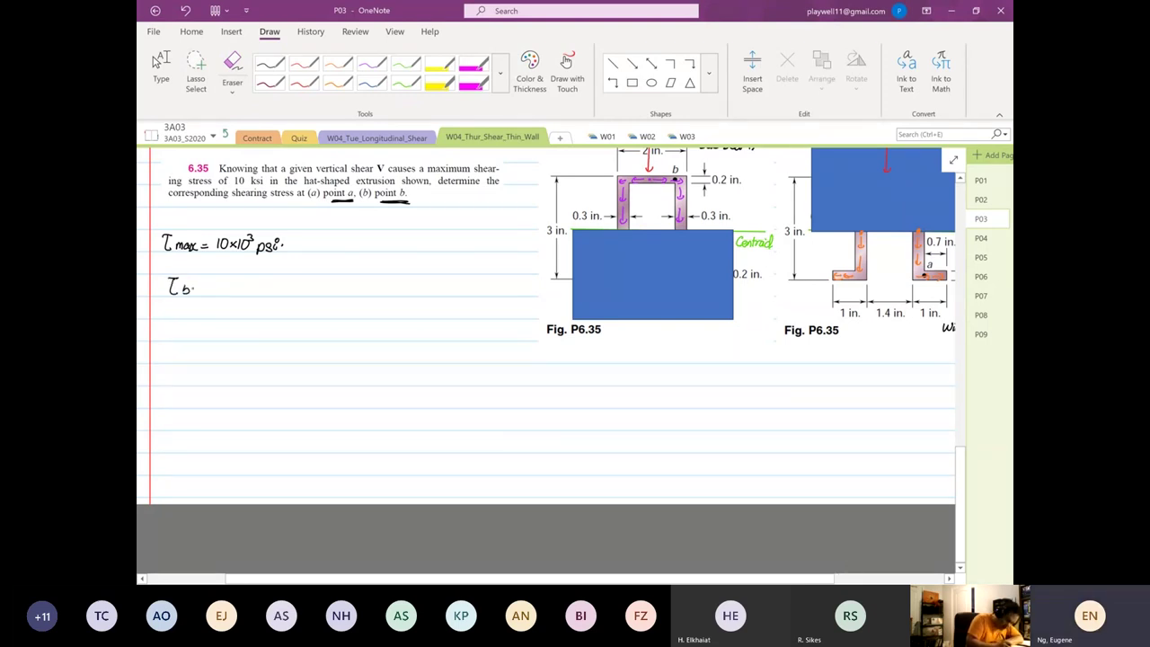
pyautogui.moveTo(185, 282); pyautogui.dragTo(184, 282)
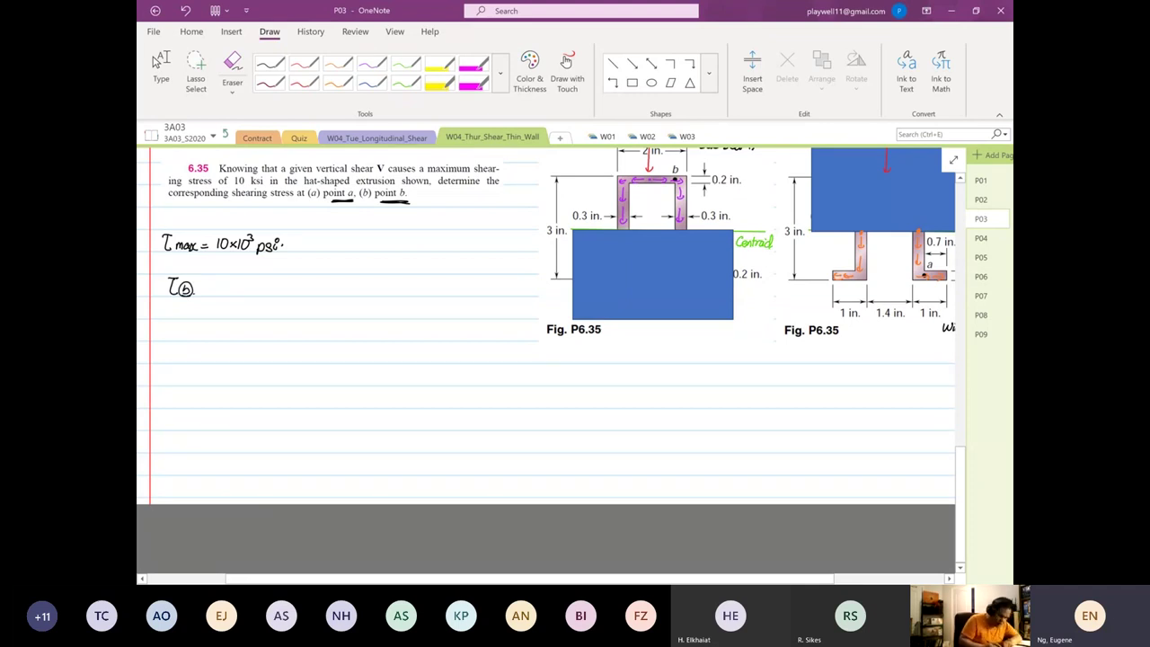
pyautogui.click(159, 64)
pyautogui.click(159, 65)
pyautogui.moveTo(392, 359); pyautogui.dragTo(395, 434)
pyautogui.scroll(2, 461, 439)
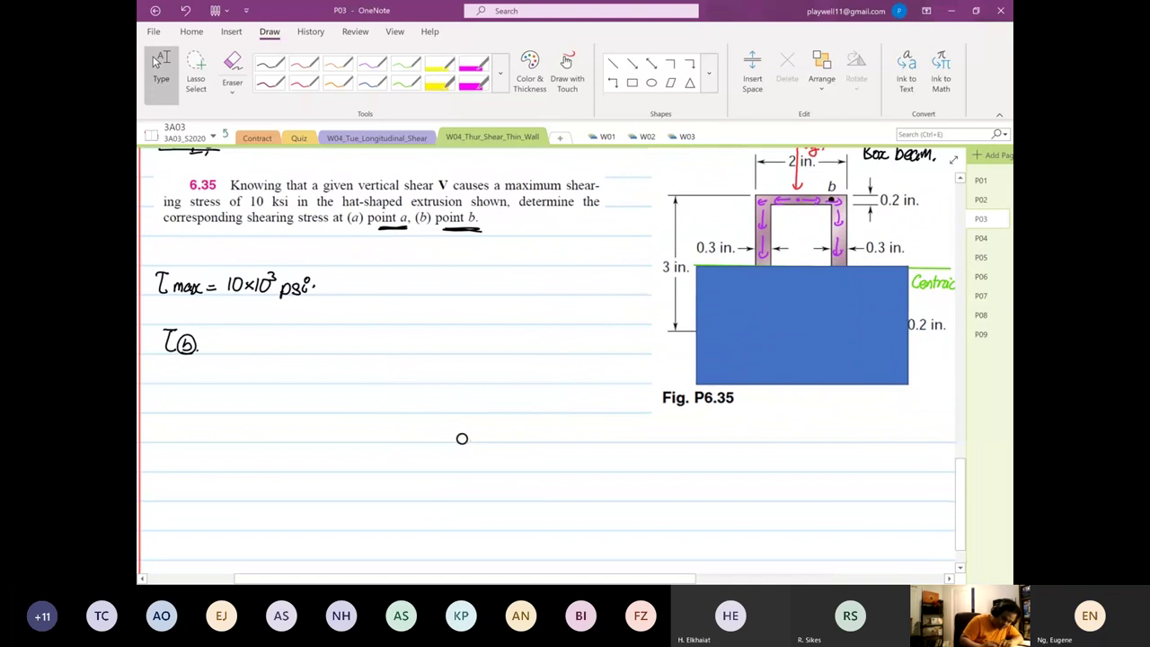
pyautogui.moveTo(465, 436); pyautogui.dragTo(474, 463)
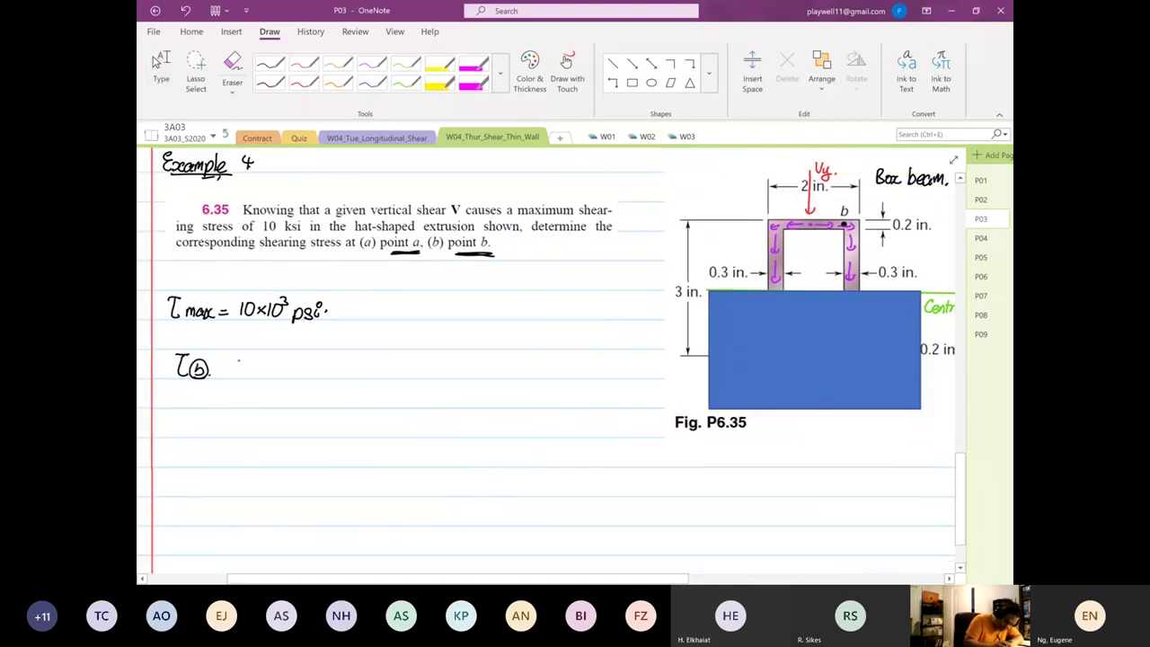
pyautogui.moveTo(233, 359)
pyautogui.mouseDown()
pyautogui.moveTo(240, 376)
pyautogui.moveTo(297, 376)
pyautogui.mouseUp()
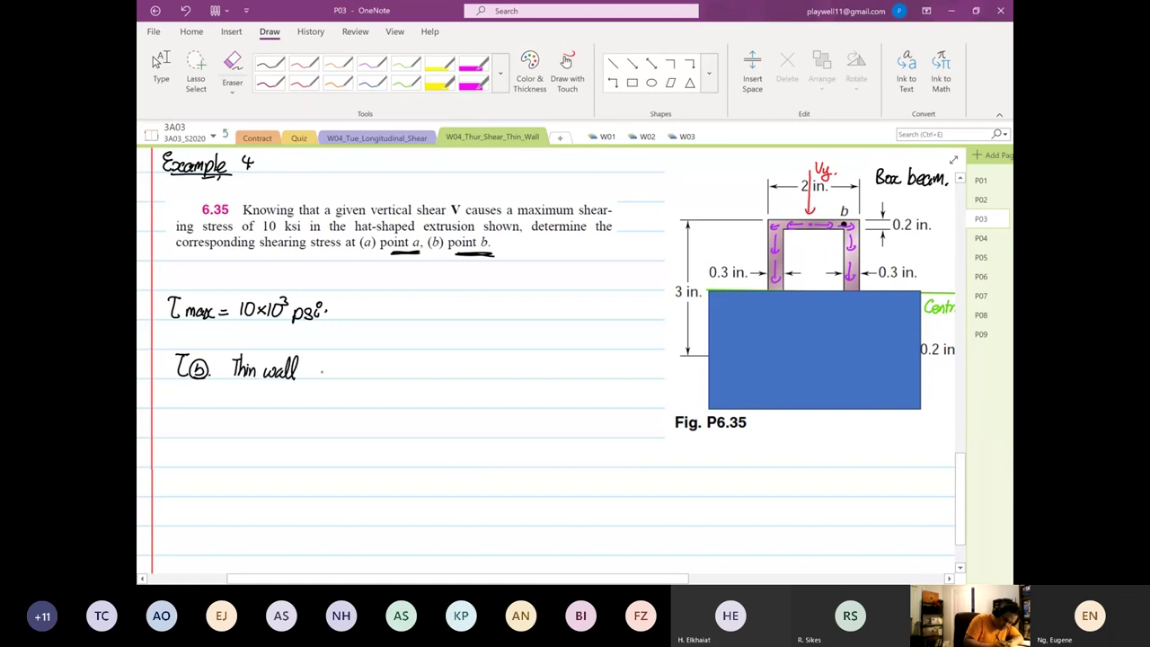
pyautogui.moveTo(307, 372); pyautogui.dragTo(360, 370)
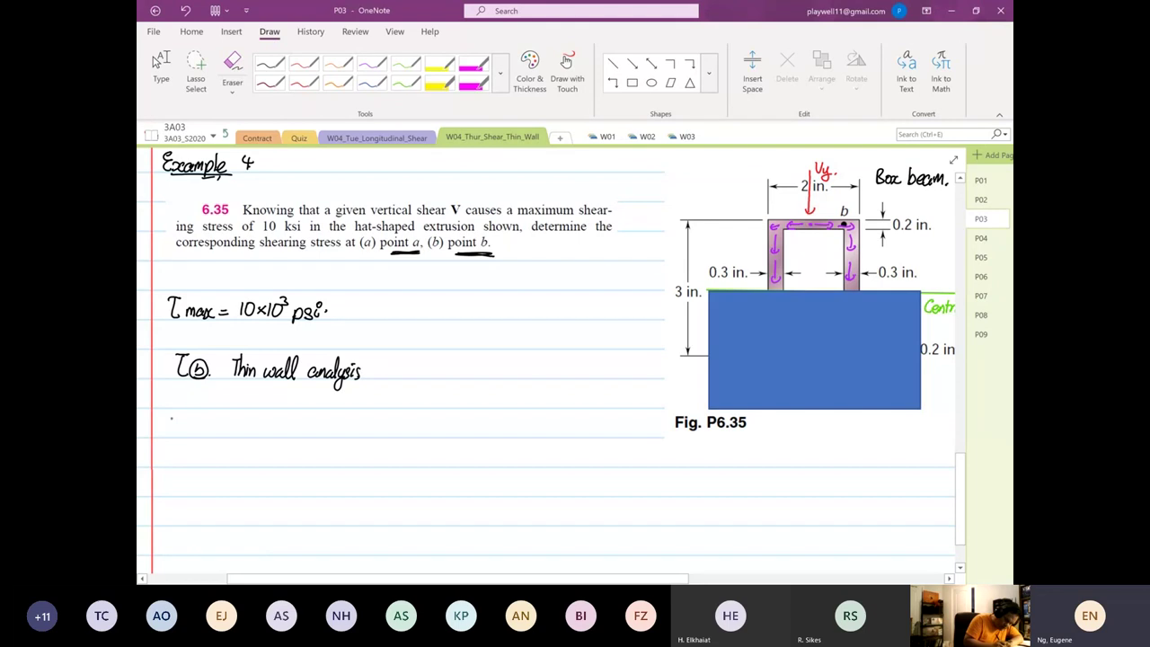
# Step: Write the formula τb = VQ/It on the next line
pyautogui.moveTo(169, 416)
pyautogui.mouseDown()
pyautogui.moveTo(187, 414)
pyautogui.moveTo(178, 434)
pyautogui.moveTo(194, 437)
pyautogui.moveTo(184, 436)
pyautogui.moveTo(253, 420)
pyautogui.moveTo(260, 438)
pyautogui.moveTo(235, 459)
pyautogui.mouseUp()
pyautogui.click(213, 428)
pyautogui.click(231, 446)
pyautogui.moveTo(229, 459); pyautogui.dragTo(258, 454)
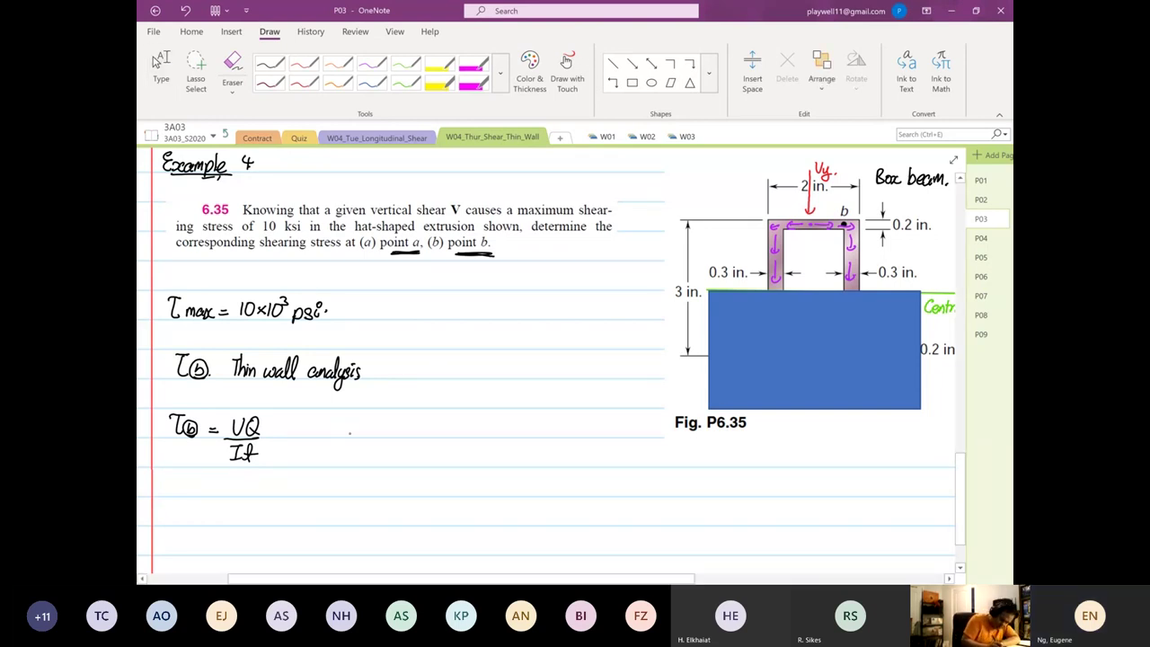
# Step: Note beside the formula that V, I are constant
pyautogui.moveTo(346, 422); pyautogui.dragTo(356, 439)
pyautogui.moveTo(372, 422)
pyautogui.mouseDown()
pyautogui.moveTo(370, 436)
pyautogui.moveTo(408, 435)
pyautogui.mouseUp()
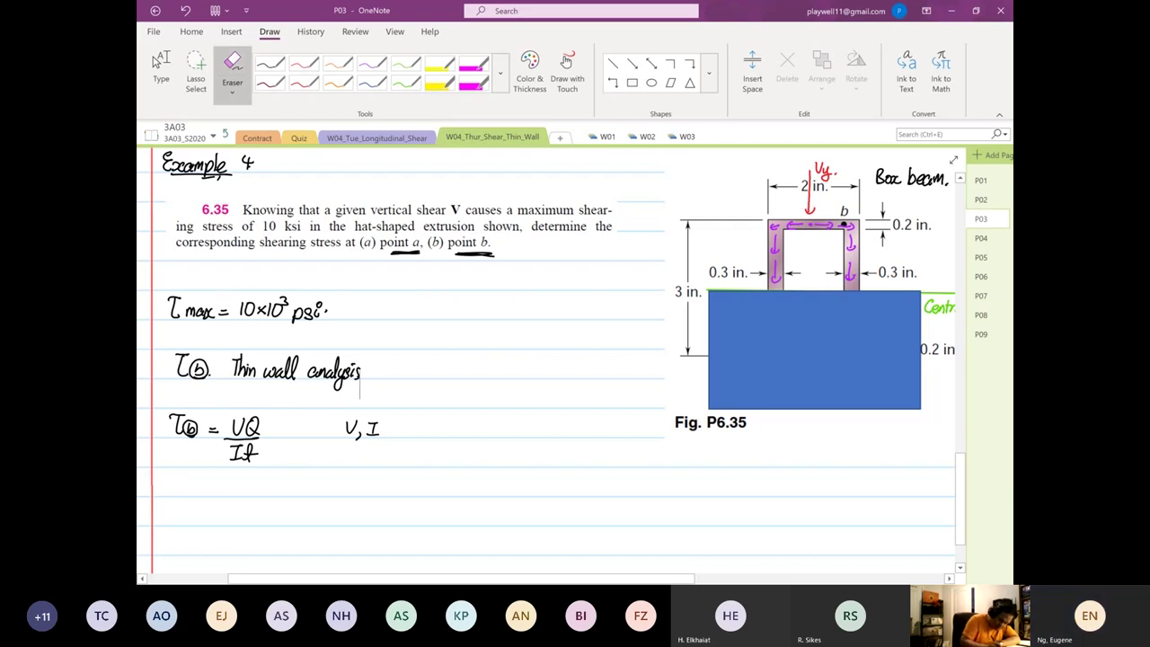
pyautogui.moveTo(388, 431); pyautogui.dragTo(480, 435)
pyautogui.click(461, 431)
pyautogui.moveTo(467, 425); pyautogui.dragTo(483, 426)
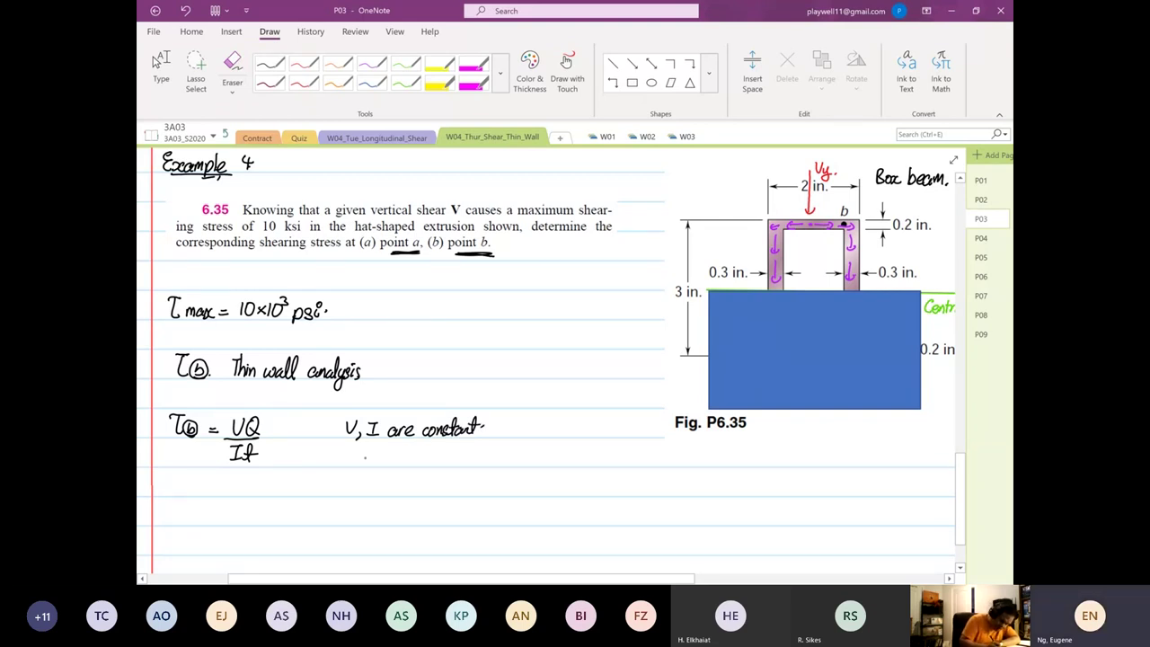
# Step: Write the wall thickness t = 0.2 in
pyautogui.moveTo(357, 443); pyautogui.dragTo(353, 462)
pyautogui.moveTo(349, 453); pyautogui.dragTo(372, 451)
pyautogui.moveTo(362, 457); pyautogui.dragTo(371, 457)
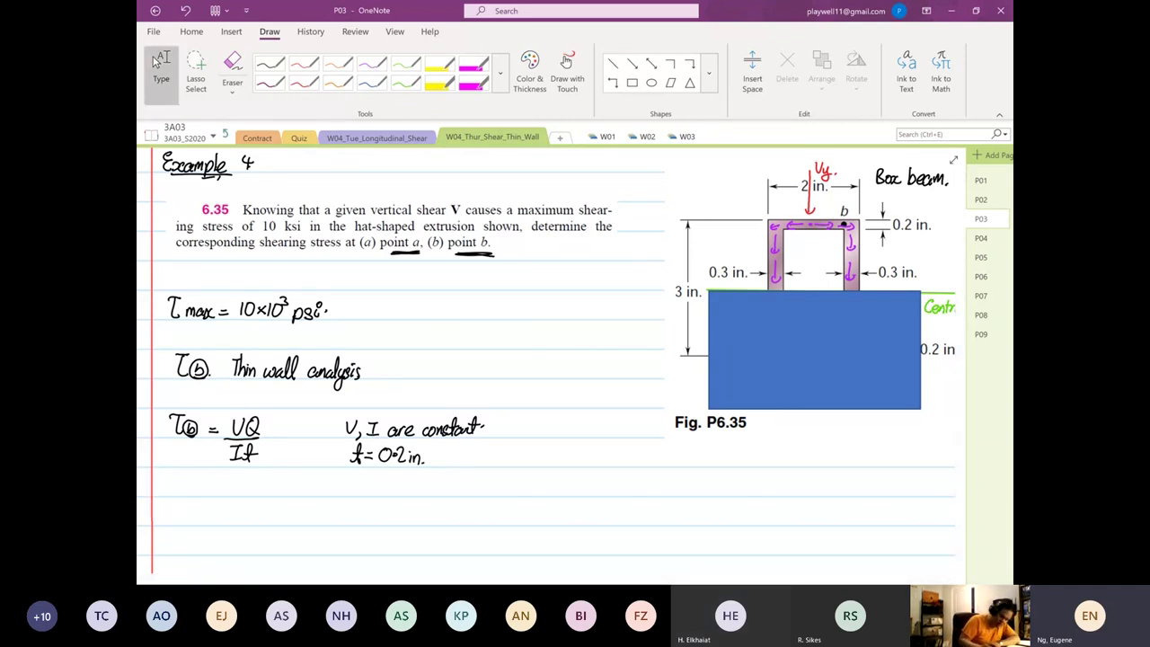
# Step: Write 'Qb =' below the shear formula and hatch the box beam's top flange
pyautogui.scroll(-1, 154, 60)
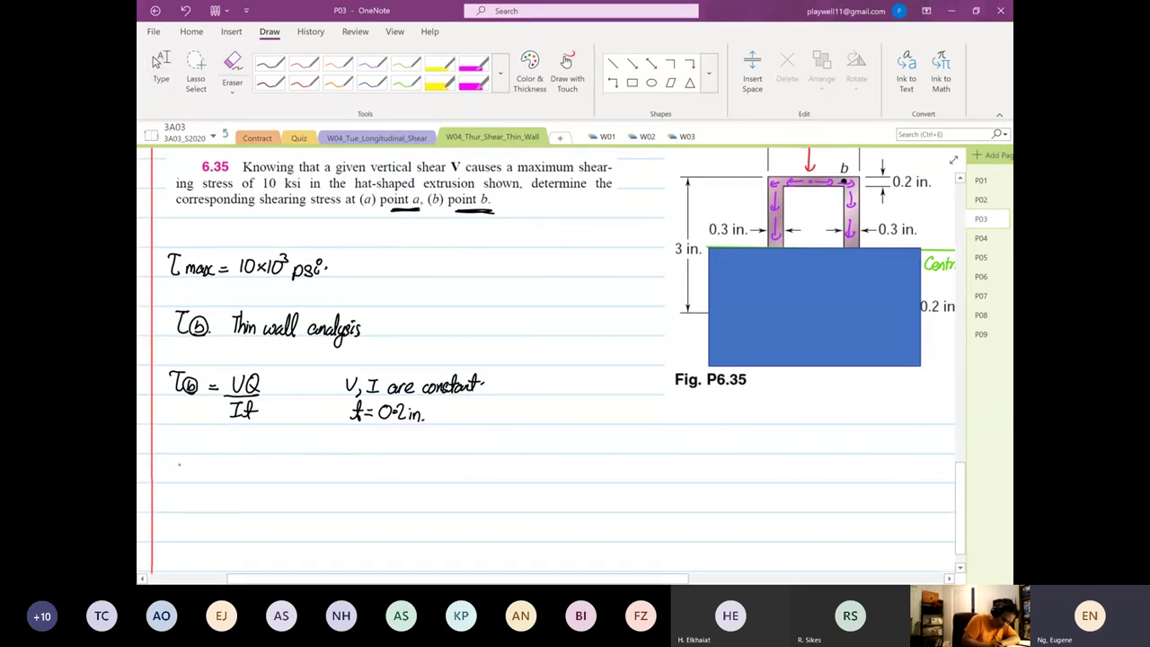
pyautogui.moveTo(183, 461)
pyautogui.mouseDown()
pyautogui.moveTo(189, 478)
pyautogui.moveTo(203, 479)
pyautogui.moveTo(197, 465)
pyautogui.moveTo(228, 474)
pyautogui.mouseUp()
pyautogui.moveTo(218, 478); pyautogui.dragTo(228, 478)
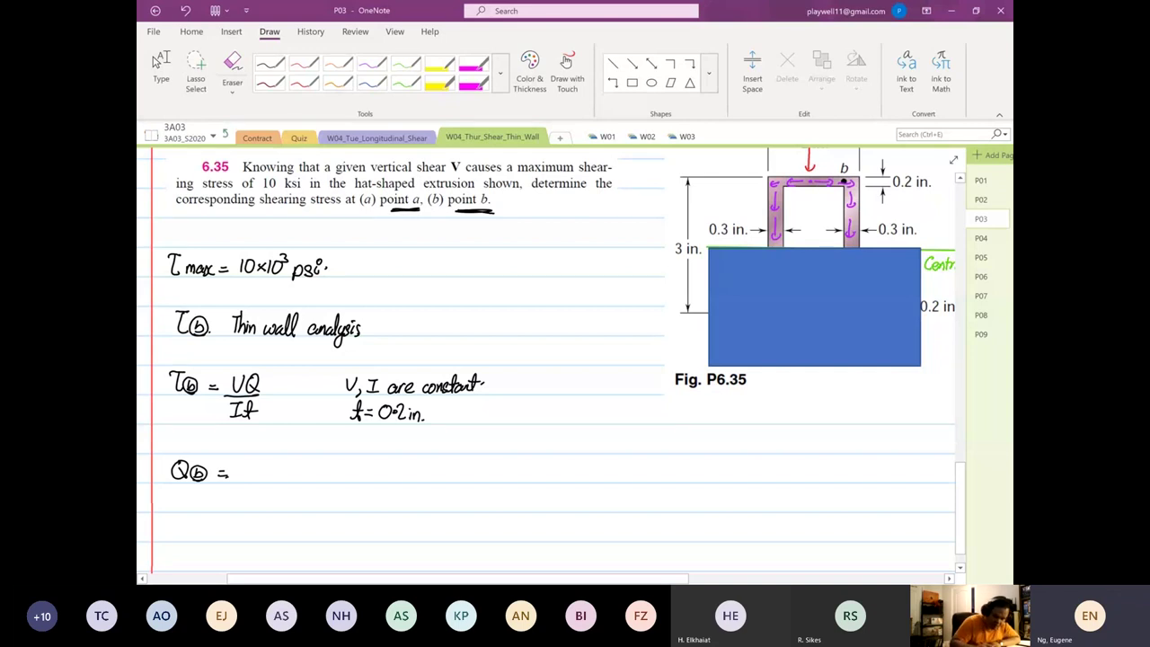
pyautogui.scroll(1, 552, 365)
pyautogui.hscroll(1, 551, 366)
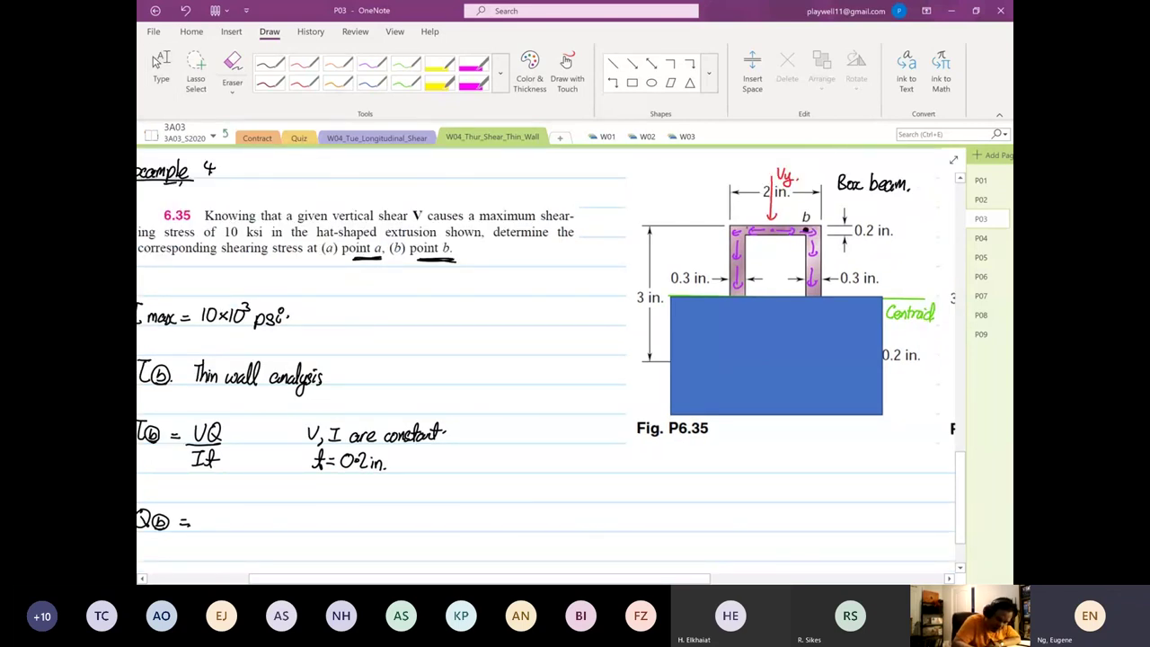
pyautogui.moveTo(746, 224); pyautogui.dragTo(746, 236)
pyautogui.moveTo(757, 223); pyautogui.dragTo(749, 235)
pyautogui.moveTo(766, 226)
pyautogui.mouseDown()
pyautogui.moveTo(760, 238)
pyautogui.moveTo(772, 237)
pyautogui.mouseUp()
pyautogui.moveTo(788, 224)
pyautogui.mouseDown()
pyautogui.moveTo(781, 237)
pyautogui.moveTo(798, 237)
pyautogui.mouseUp()
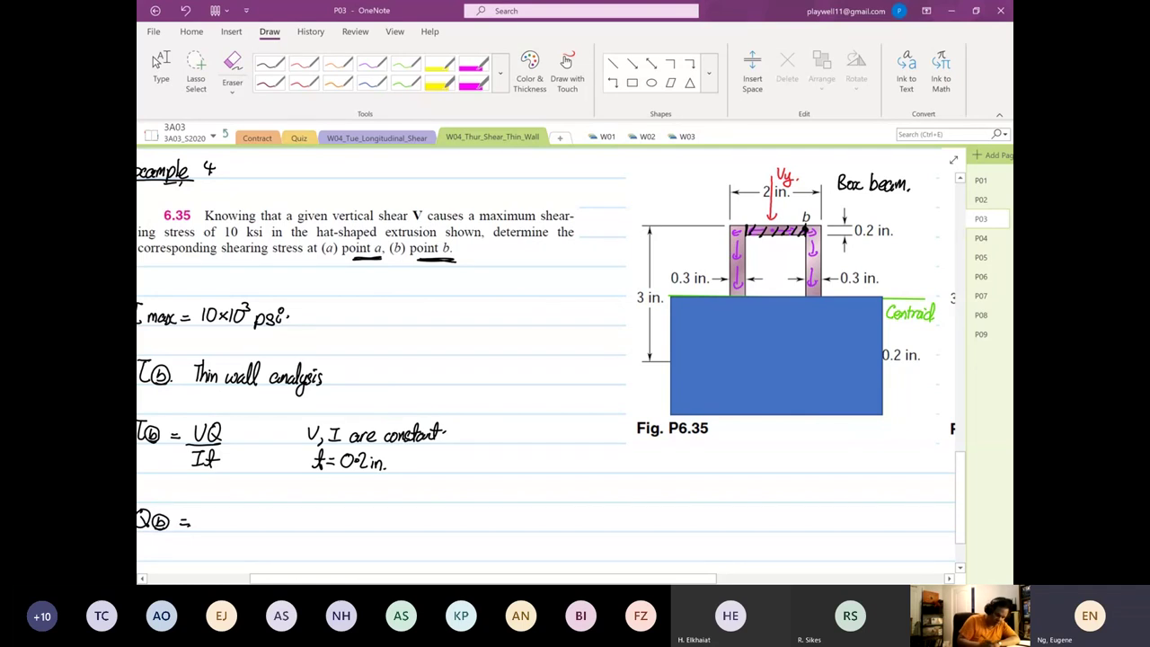
# Step: Write the first two factors (2−0.3−0.3)(0.2) after Qb
pyautogui.scroll(-1, 385, 503)
pyautogui.hscroll(-1, 385, 503)
pyautogui.scroll(-1, 435, 474)
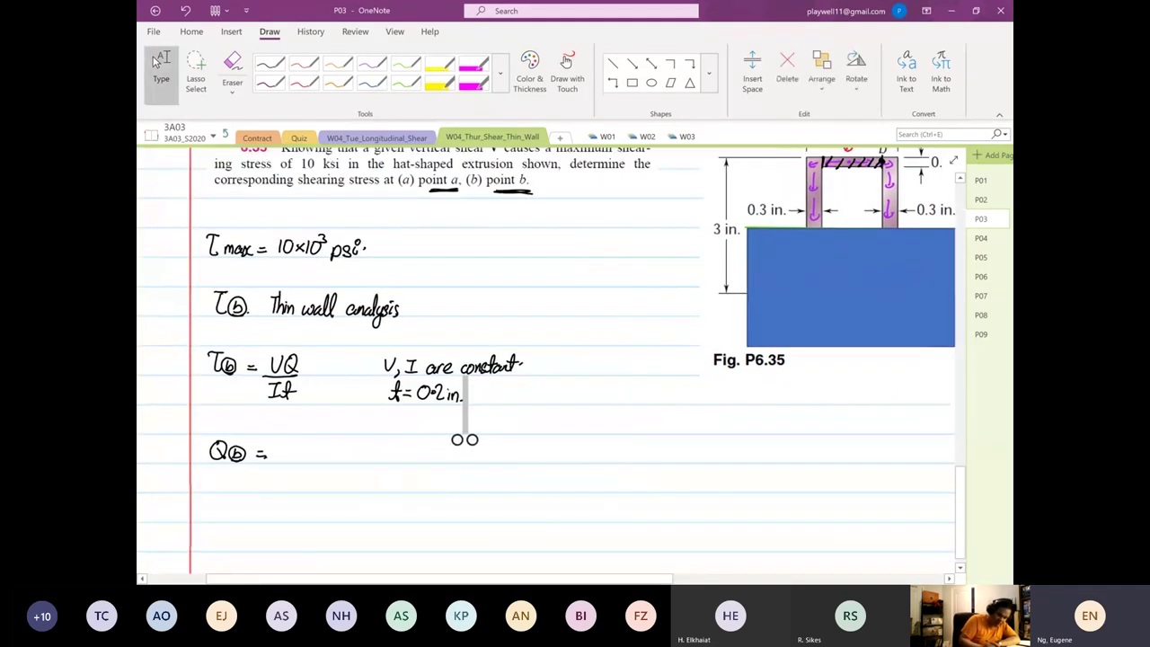
pyautogui.scroll(1, 582, 480)
pyautogui.scroll(-1, 582, 479)
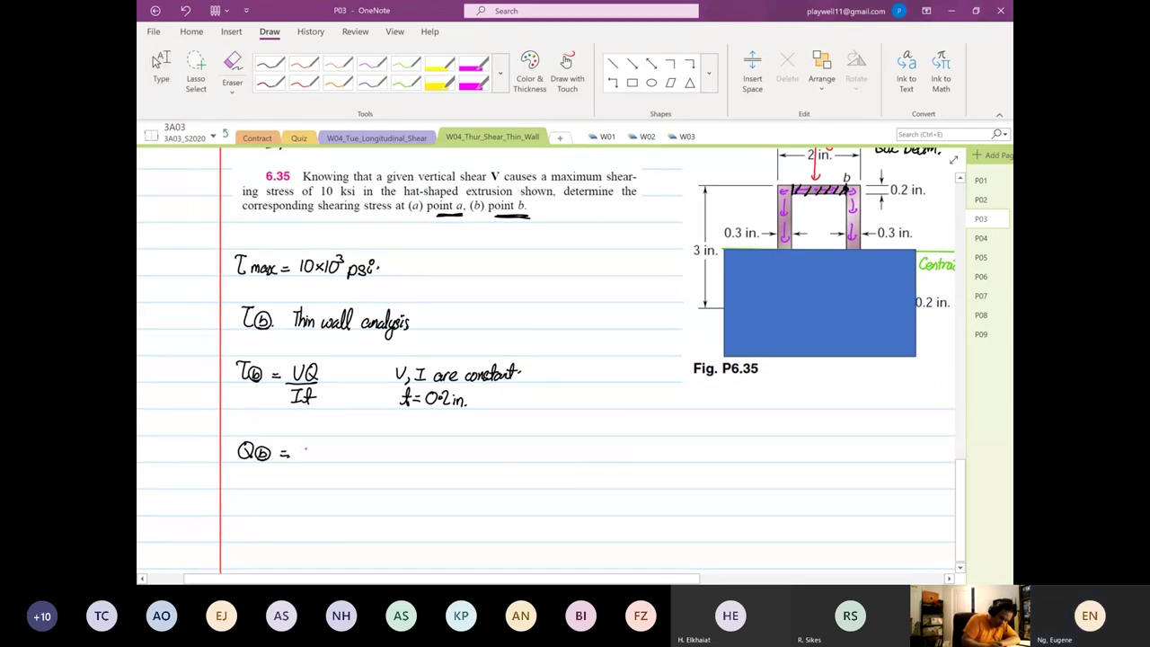
pyautogui.moveTo(300, 443)
pyautogui.mouseDown()
pyautogui.moveTo(297, 458)
pyautogui.moveTo(316, 456)
pyautogui.mouseUp()
pyautogui.moveTo(318, 452); pyautogui.dragTo(323, 452)
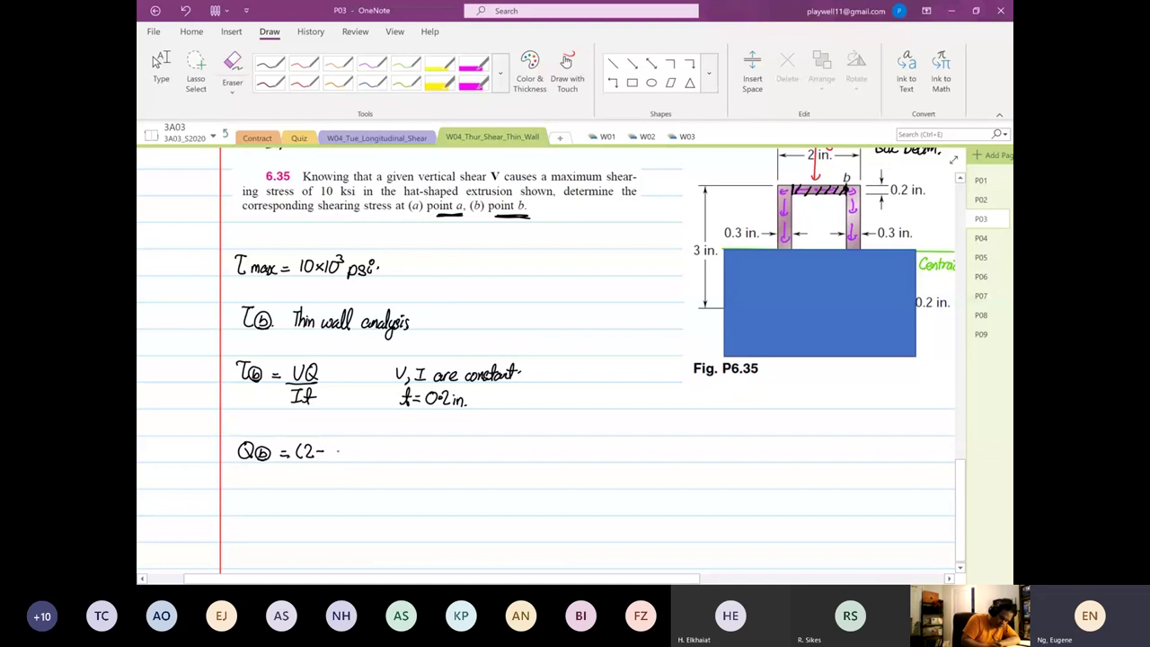
pyautogui.click(337, 454)
pyautogui.moveTo(330, 446); pyautogui.dragTo(356, 451)
pyautogui.moveTo(365, 446); pyautogui.dragTo(393, 462)
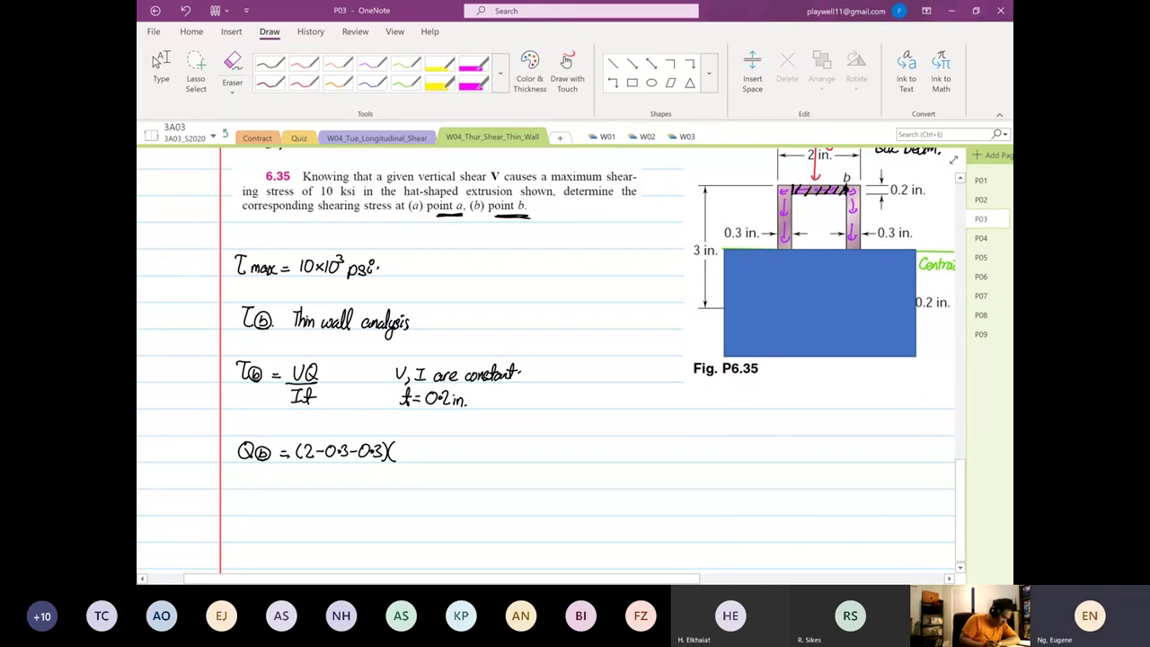
pyautogui.moveTo(403, 445); pyautogui.dragTo(429, 460)
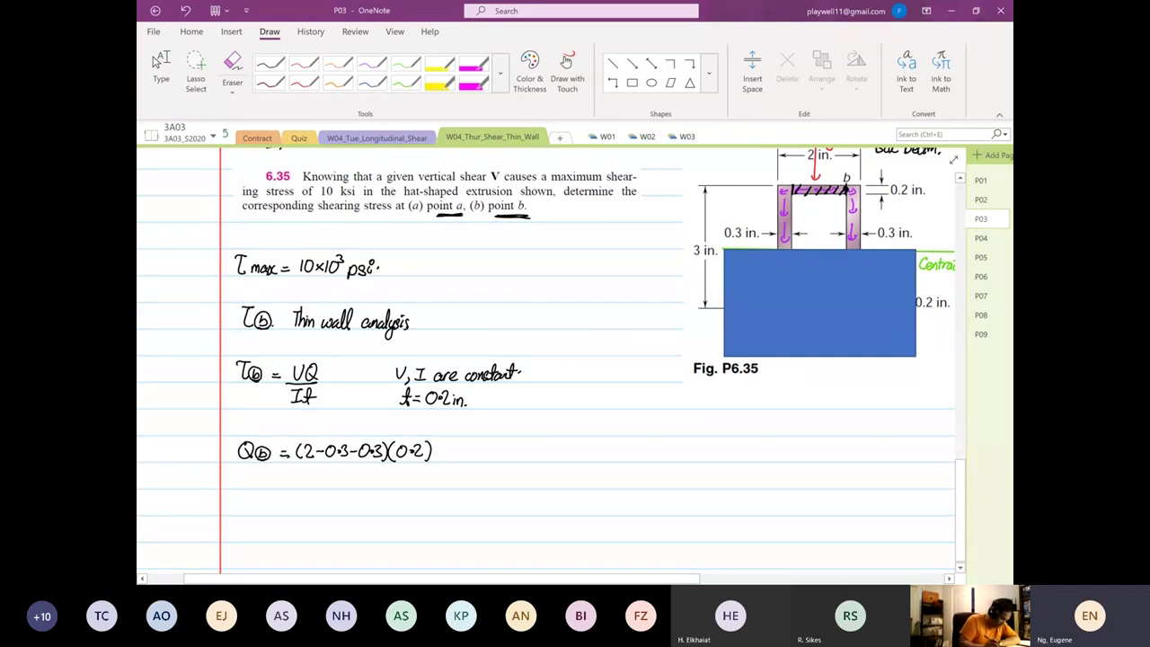
# Step: Add the third factor (3/2 − 0.2/2) to complete the expression
pyautogui.click(438, 452)
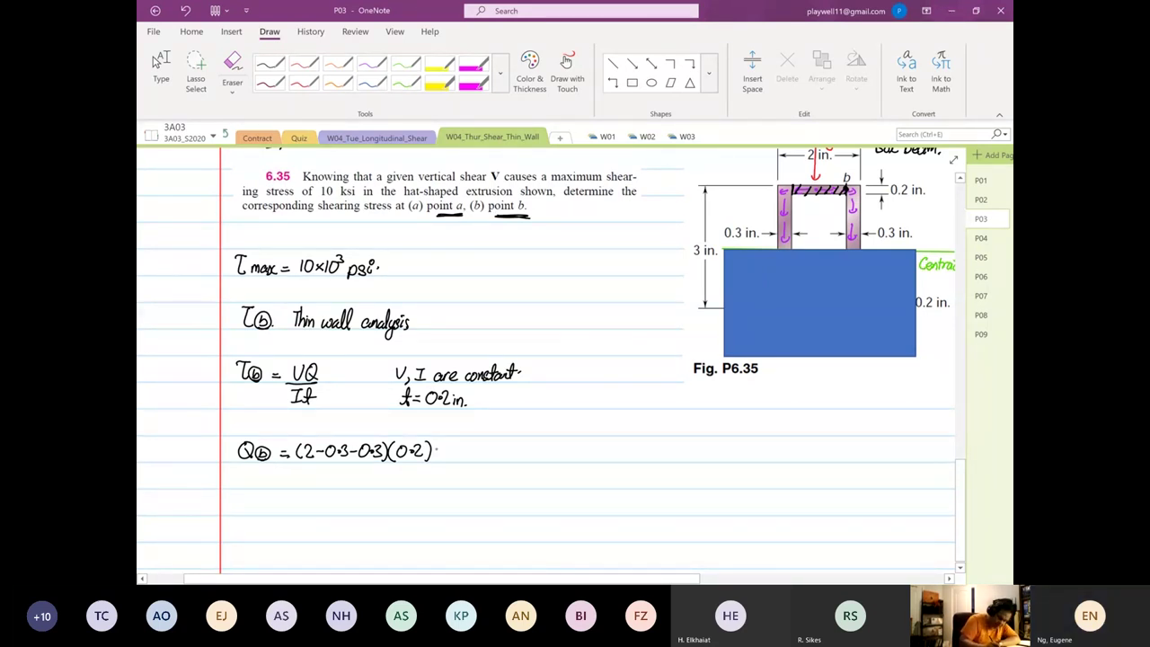
pyautogui.moveTo(443, 440)
pyautogui.mouseDown()
pyautogui.moveTo(441, 461)
pyautogui.moveTo(455, 457)
pyautogui.mouseUp()
pyautogui.moveTo(459, 449)
pyautogui.mouseDown()
pyautogui.moveTo(466, 458)
pyautogui.moveTo(491, 442)
pyautogui.moveTo(519, 460)
pyautogui.mouseUp()
pyautogui.click(500, 448)
pyautogui.moveTo(525, 439); pyautogui.dragTo(527, 462)
# Step: Label factors w and ȳ, circle the 3 in. and 0.2 in. dimensions, and start a new line
pyautogui.moveTo(328, 425); pyautogui.dragTo(481, 443)
pyautogui.moveTo(473, 422); pyautogui.dragTo(491, 421)
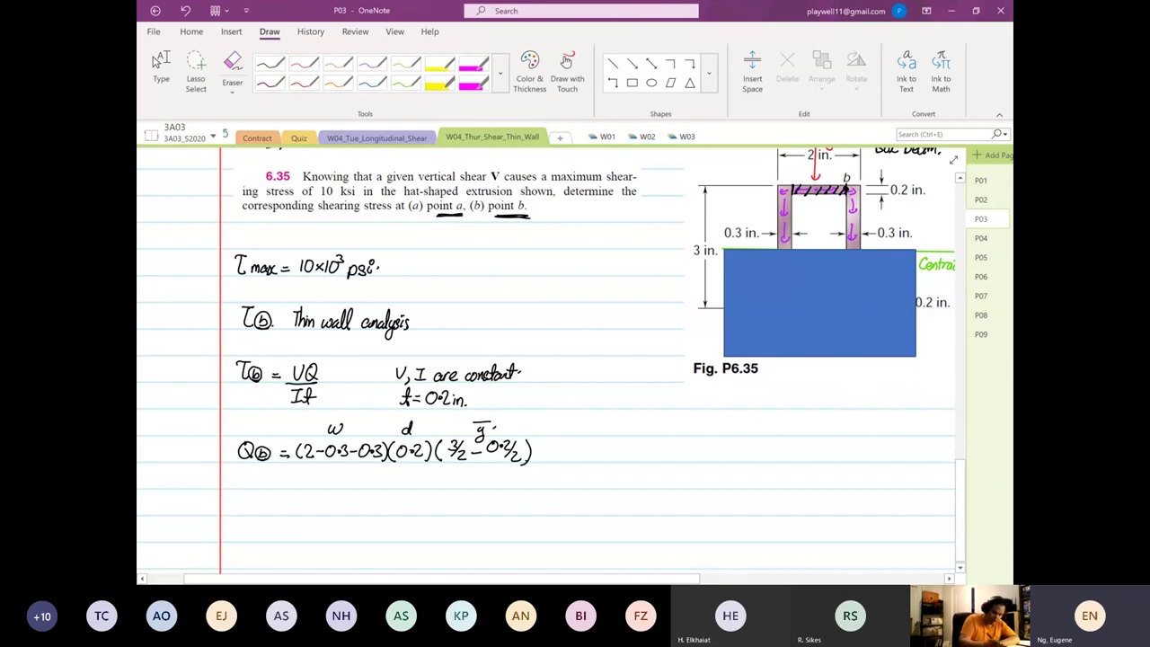
pyautogui.moveTo(711, 262); pyautogui.dragTo(717, 259)
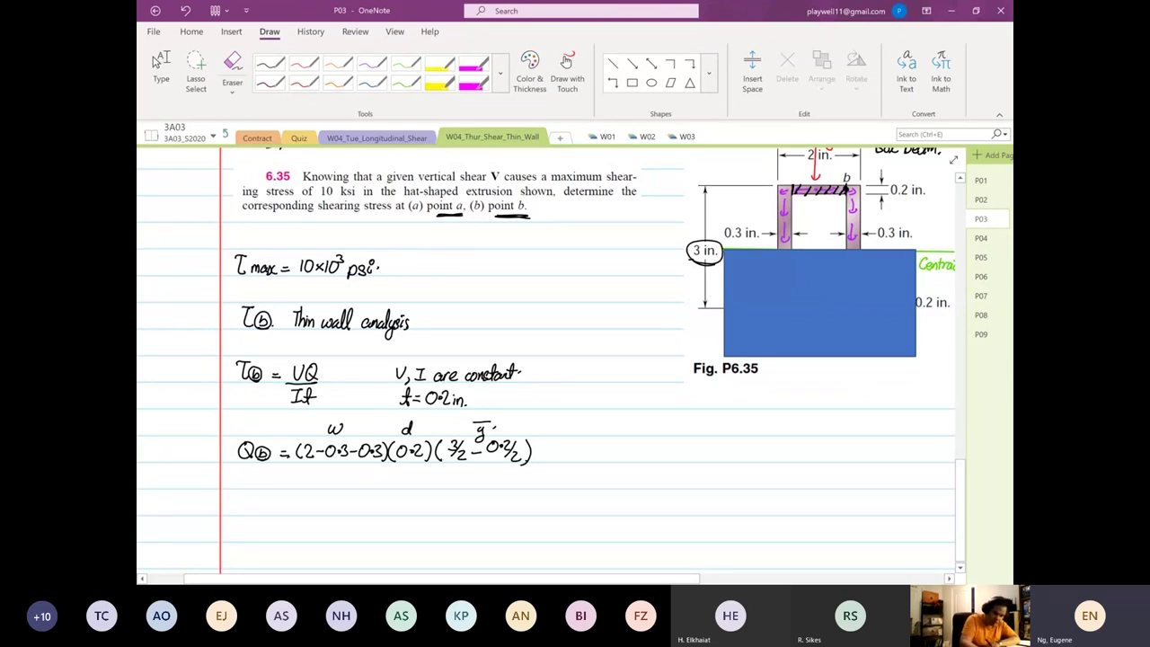
pyautogui.moveTo(891, 182); pyautogui.dragTo(910, 205)
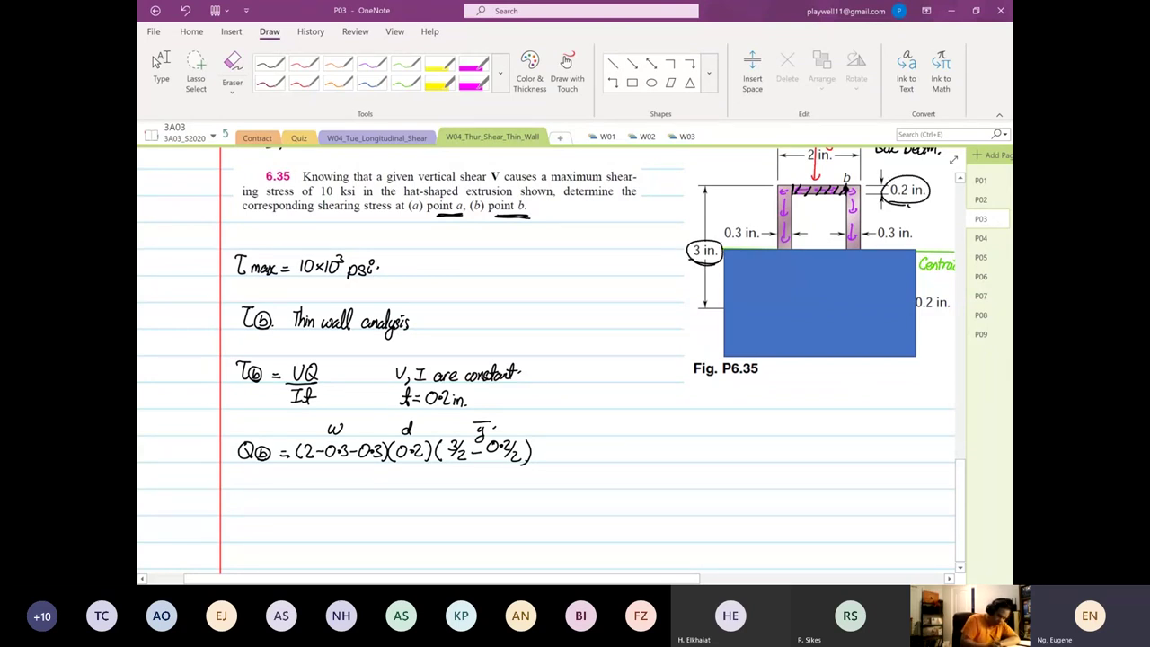
pyautogui.moveTo(282, 473); pyautogui.dragTo(290, 473)
pyautogui.moveTo(282, 477); pyautogui.dragTo(290, 477)
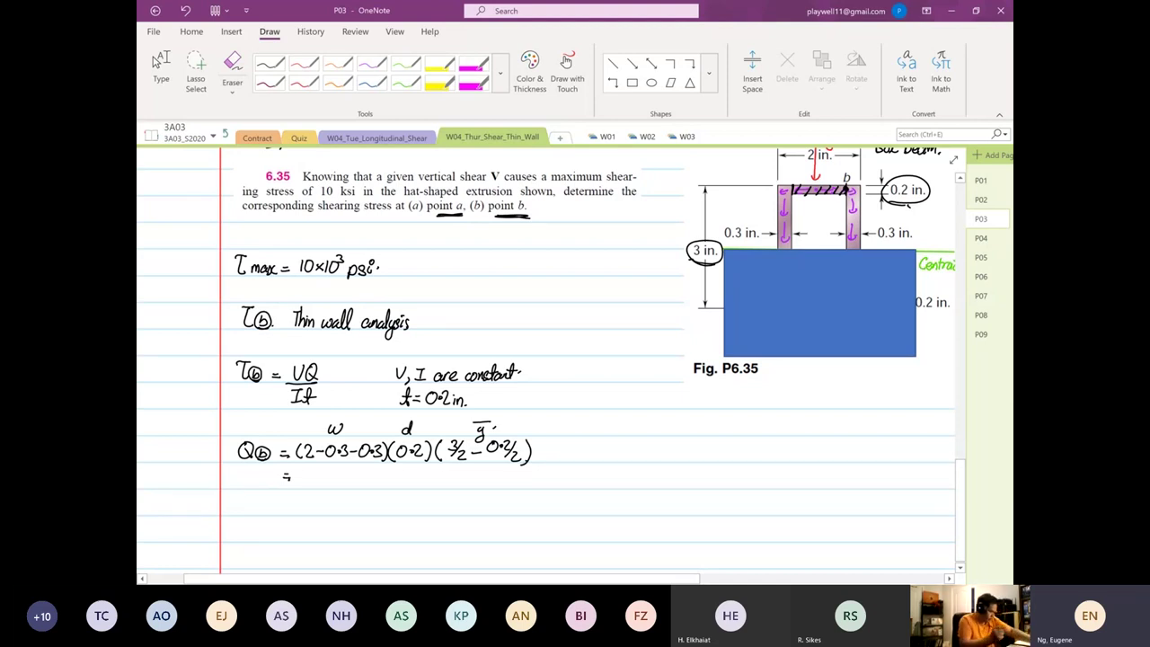